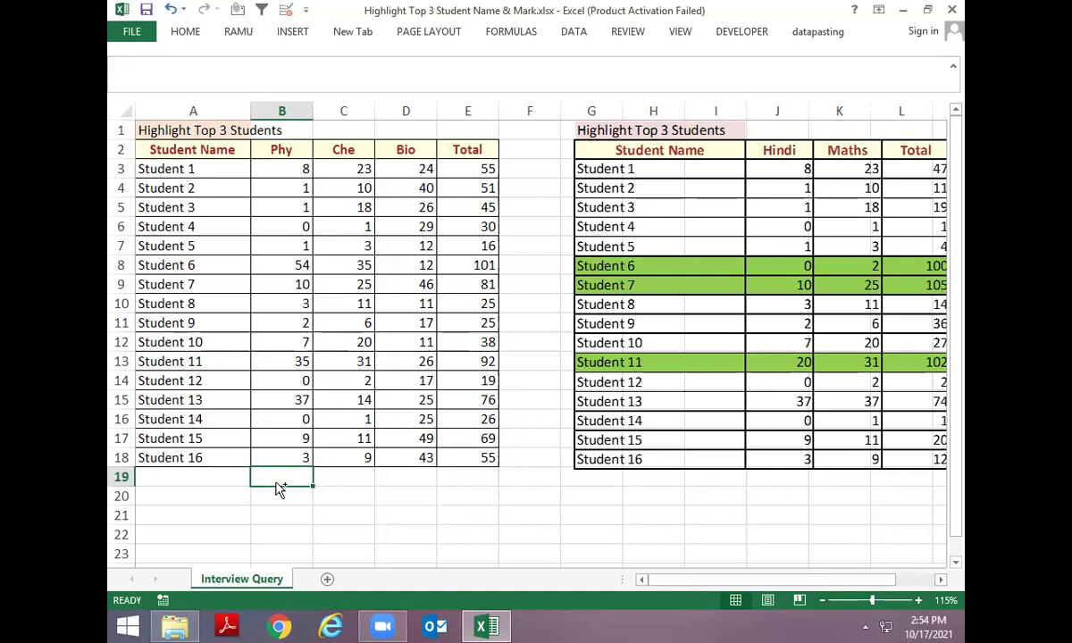
Examine the first student table's column headings, its Total column, and Student 2's marks and total formula
key("ctrl+Home")
key("Down")
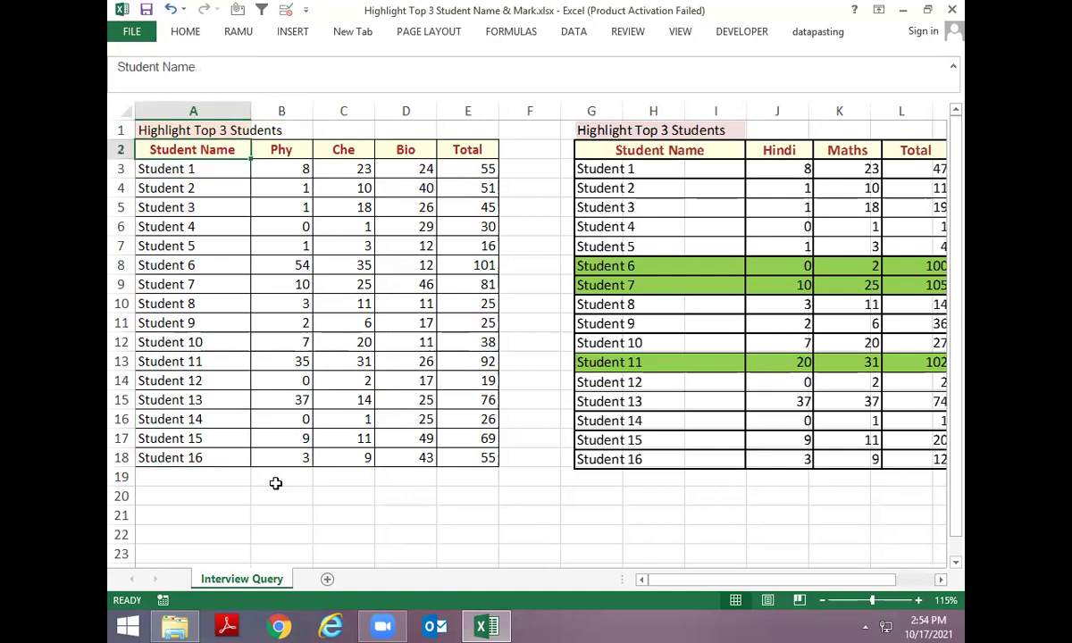
key("Right")
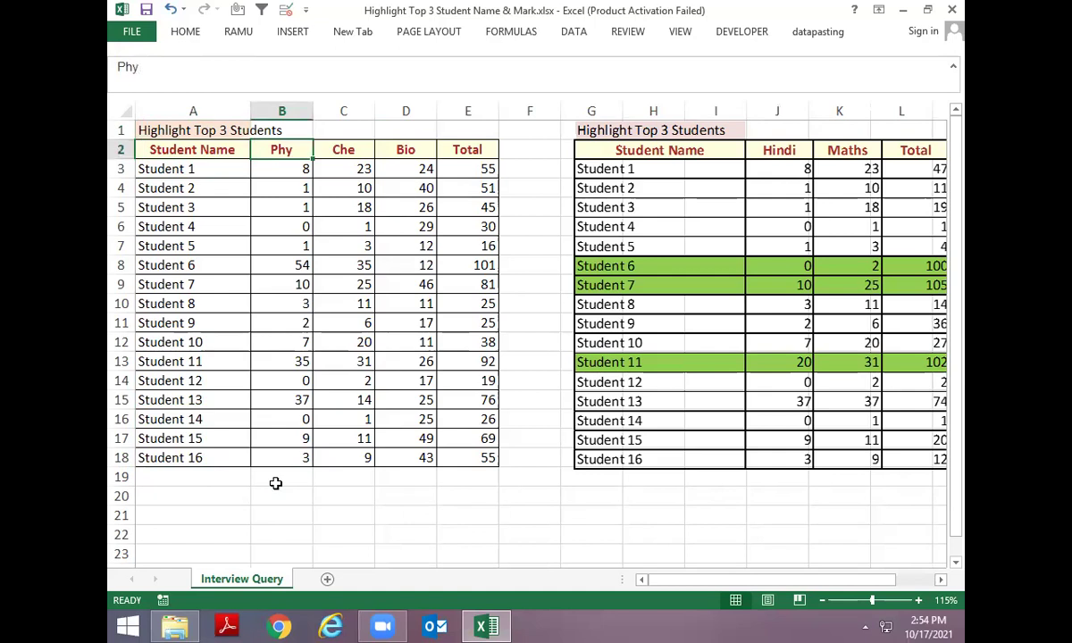
key("Right")
key("Right")
key("Right")
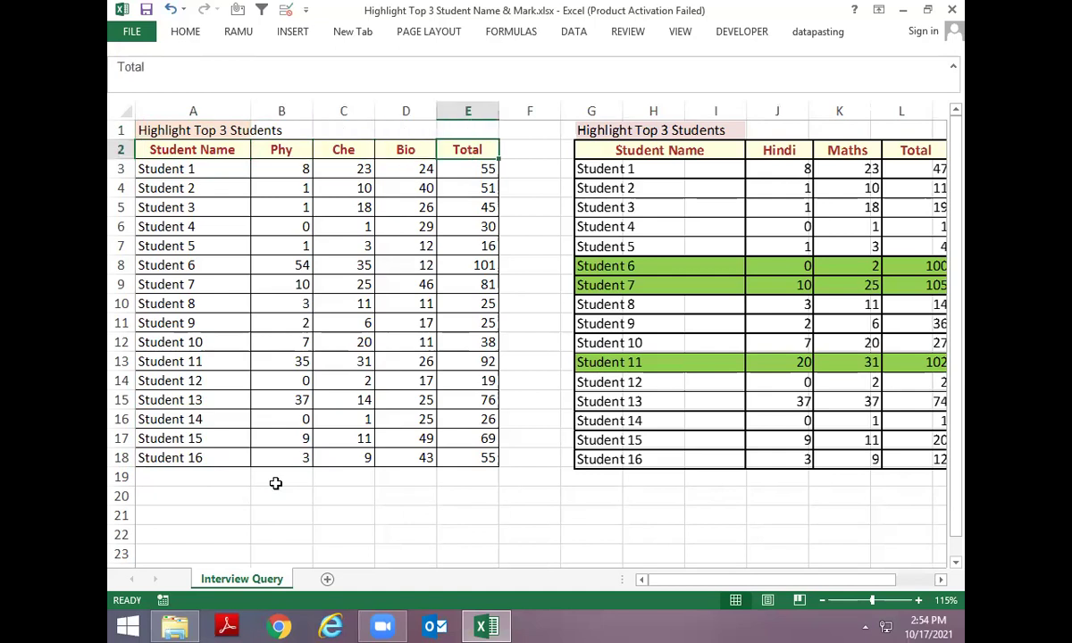
key("Down")
key("ctrl+shift+Down")
key("Up")
key("Home")
key("Down")
key("Down")
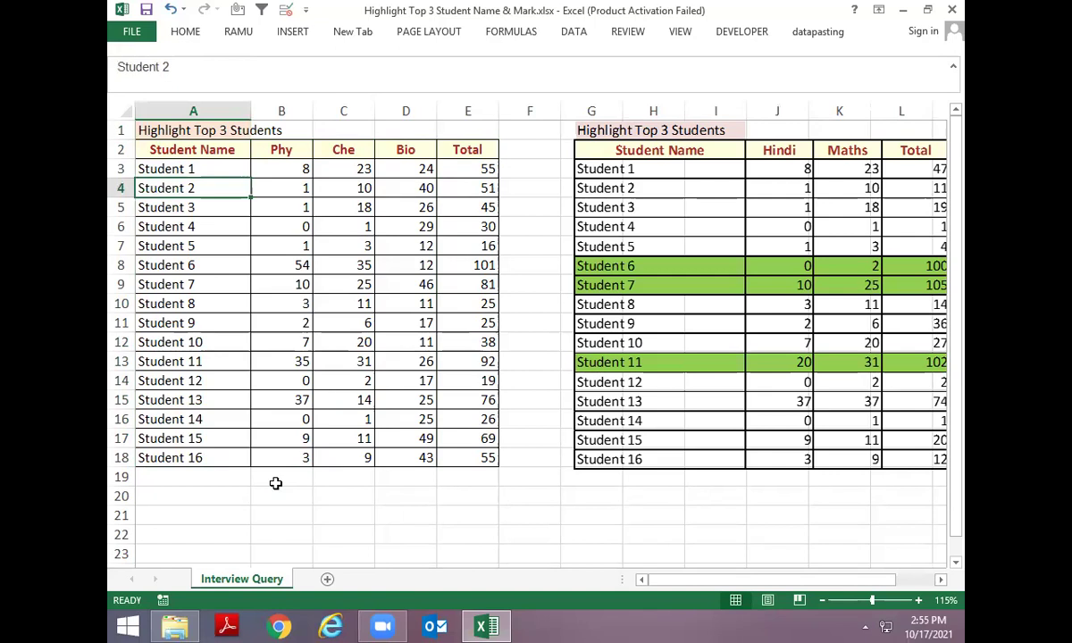
key("Right")
key("Right")
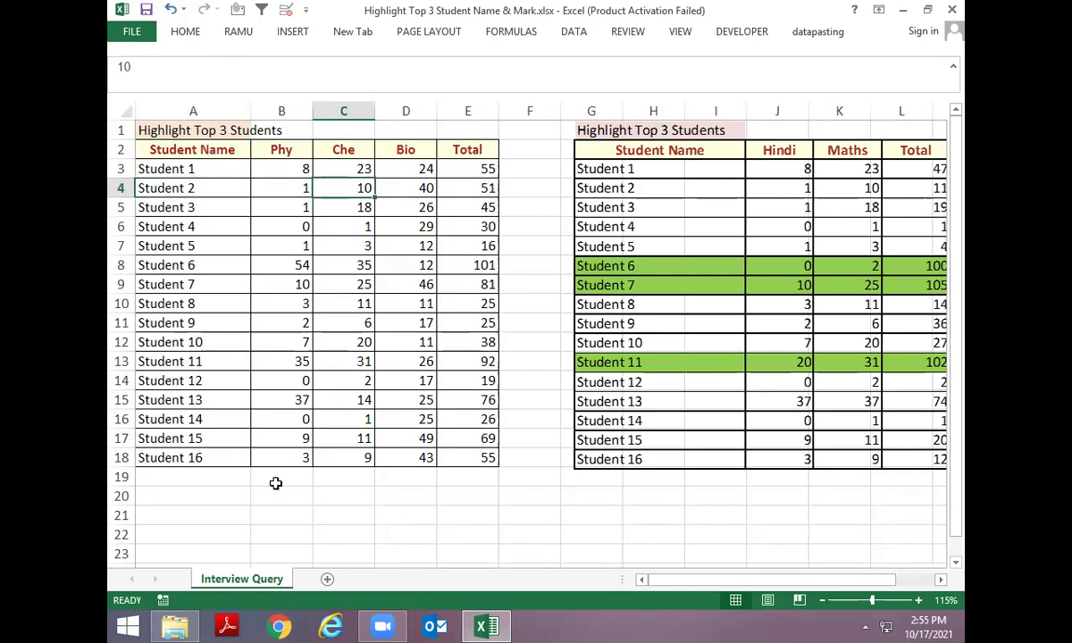
key("Right")
key("Right")
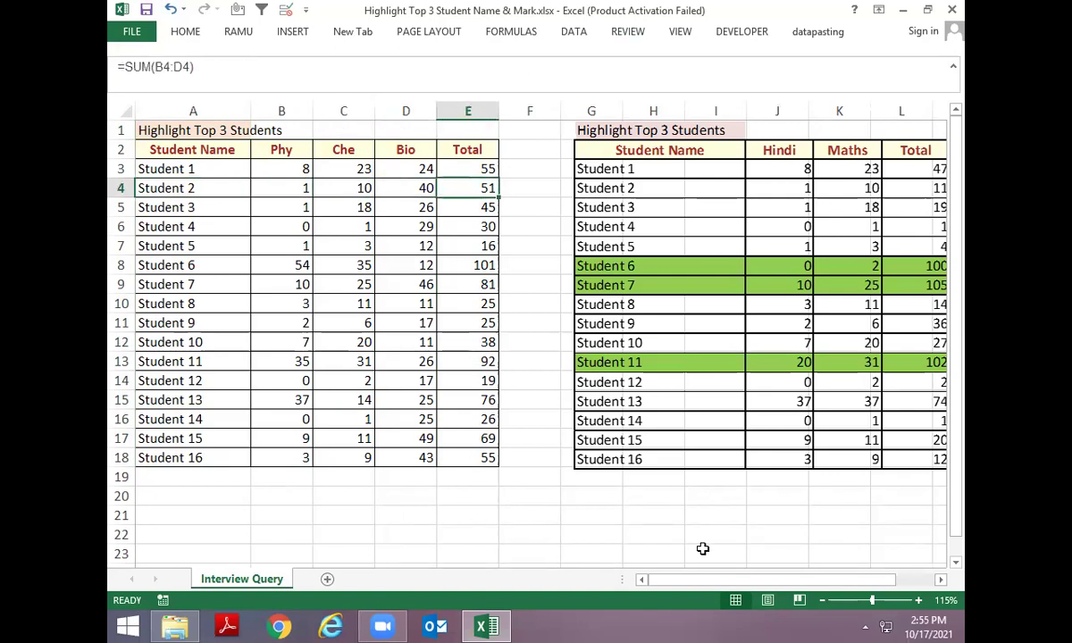
Shrink the picture of the highlighted sample table and move it about three columns farther from the marks table
left_click_drag(761, 581, 806, 580)
left_click(684, 402)
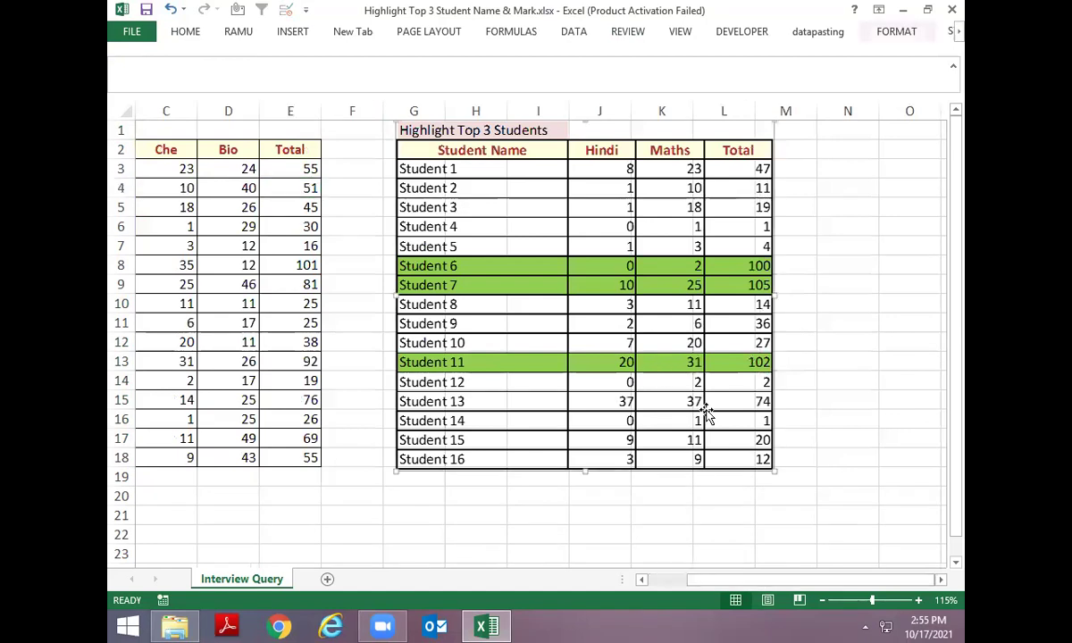
left_click_drag(770, 468, 724, 425)
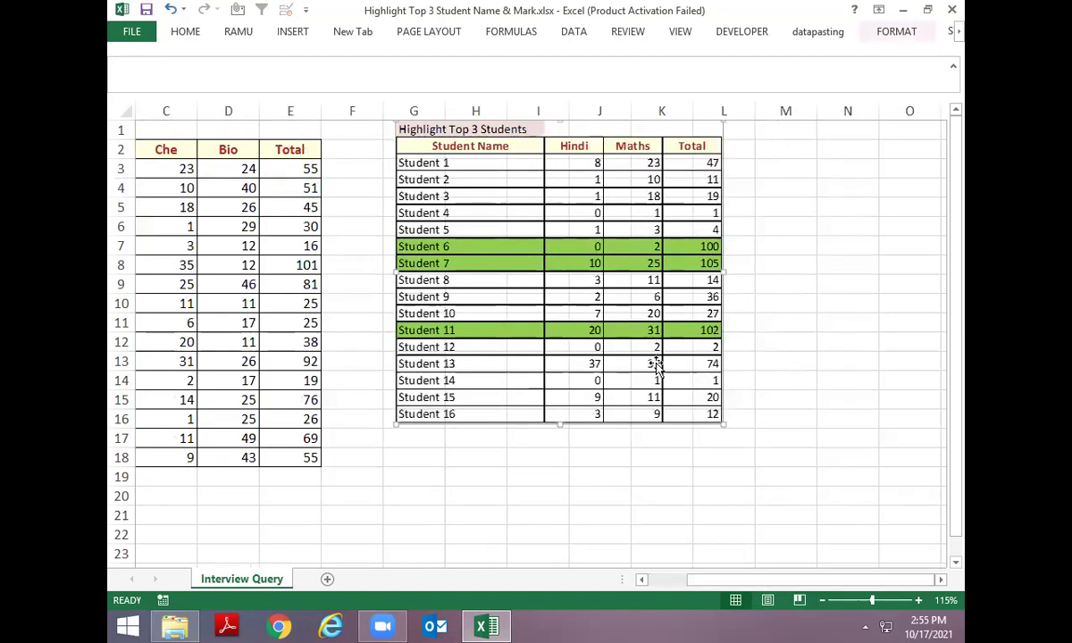
left_click_drag(526, 218, 724, 201)
left_click(397, 377)
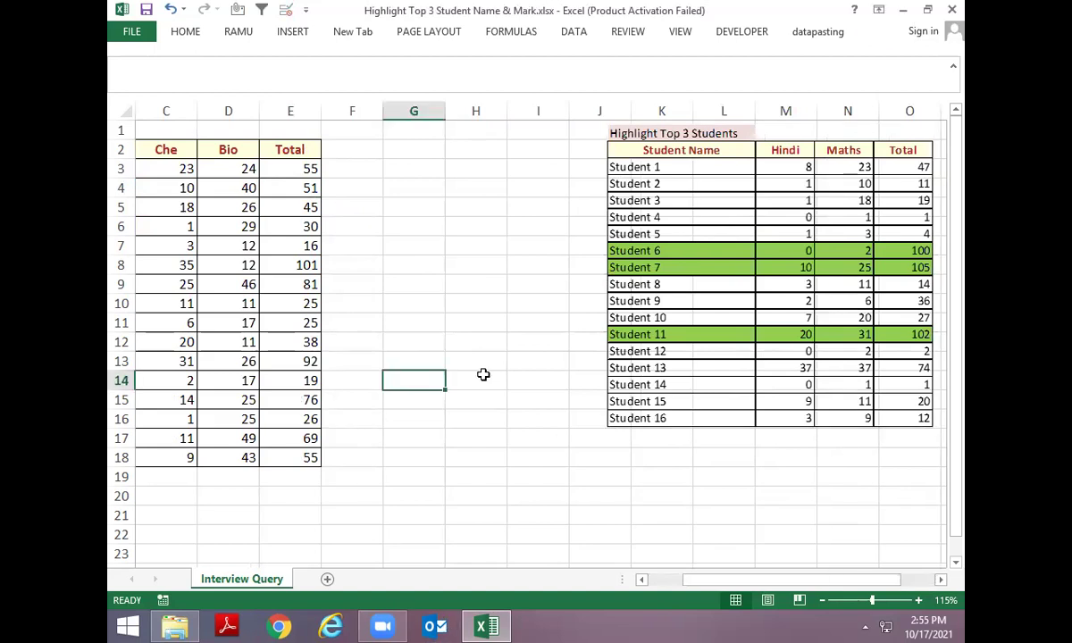
key("Left")
key("Left")
key("Left")
key("Left")
key("Left")
key("Left")
key("Up")
key("Up")
key("Up")
key("Up")
key("Up")
key("Up")
key("Up")
key("Up")
key("Up")
key("Up")
key("Up")
key("Up")
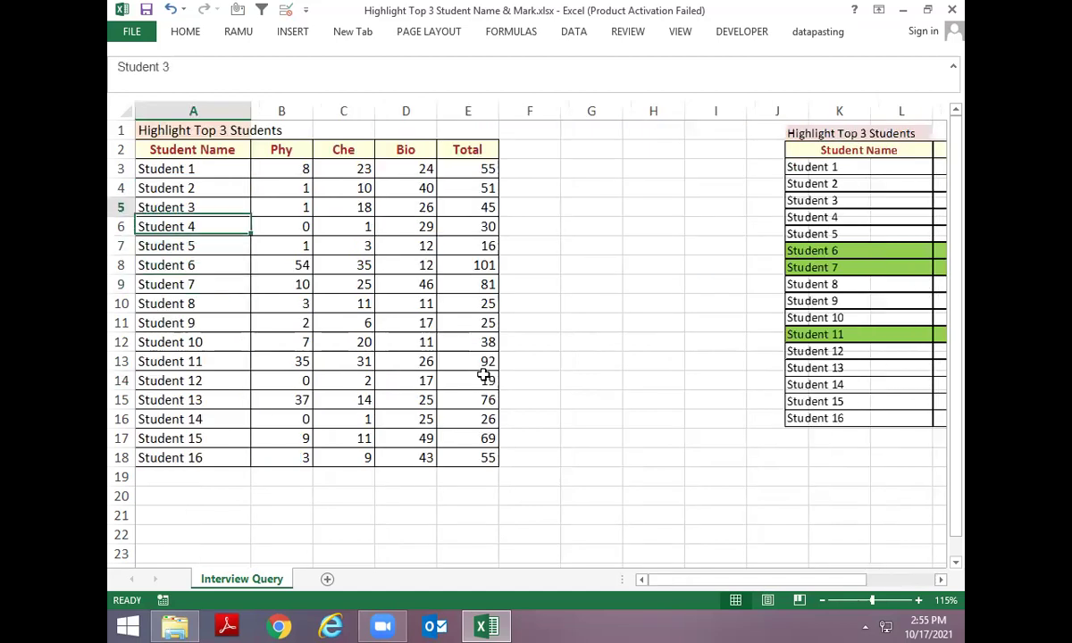
key("Down")
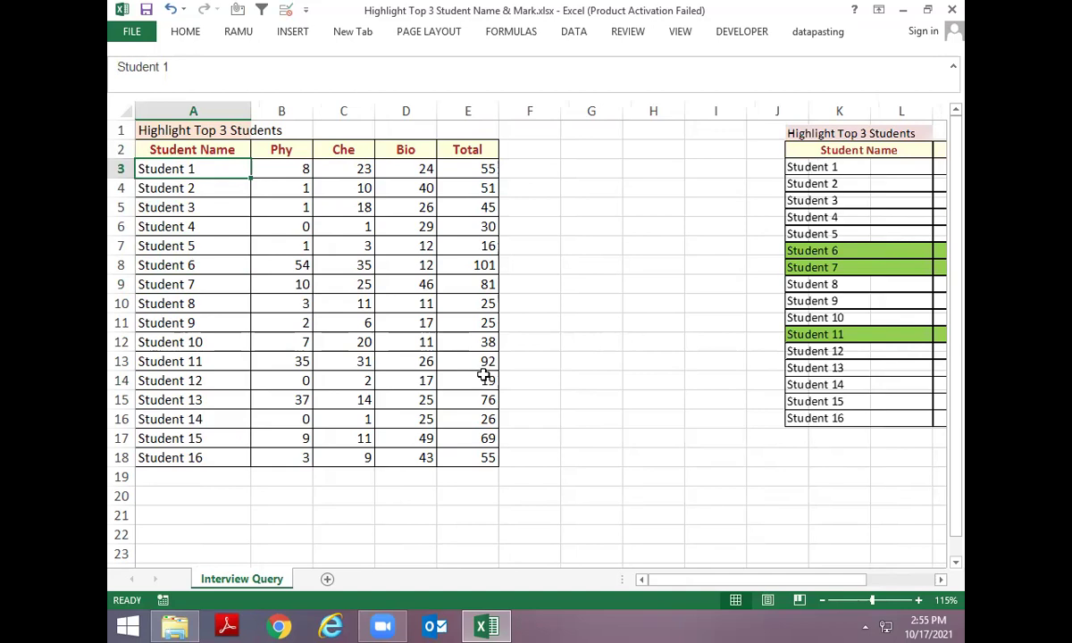
left_click(185, 31)
left_click(667, 53)
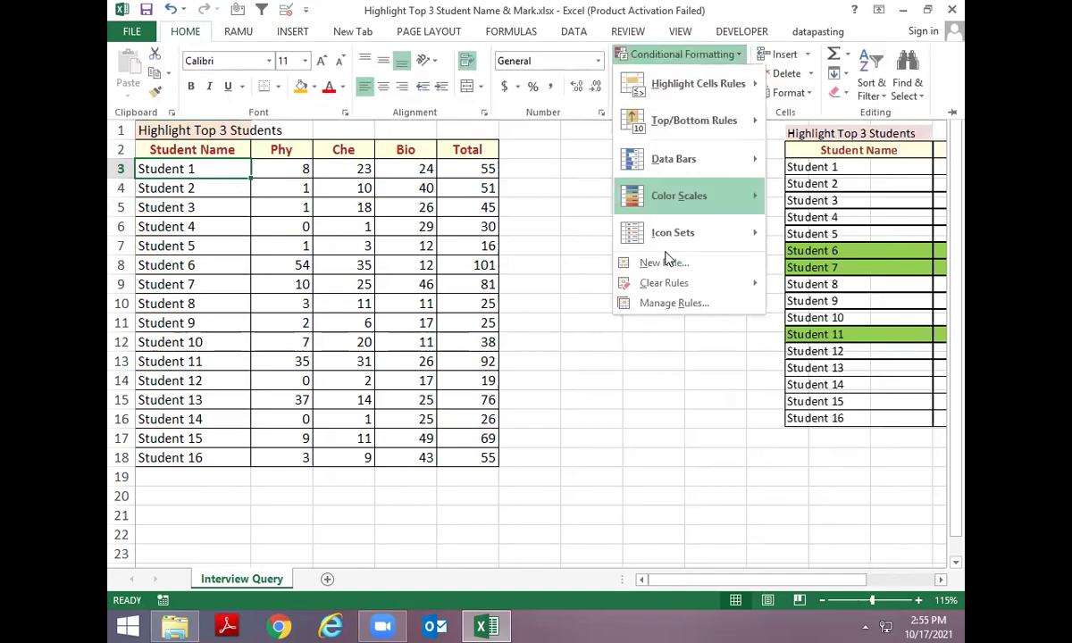
left_click(660, 304)
left_click(481, 265)
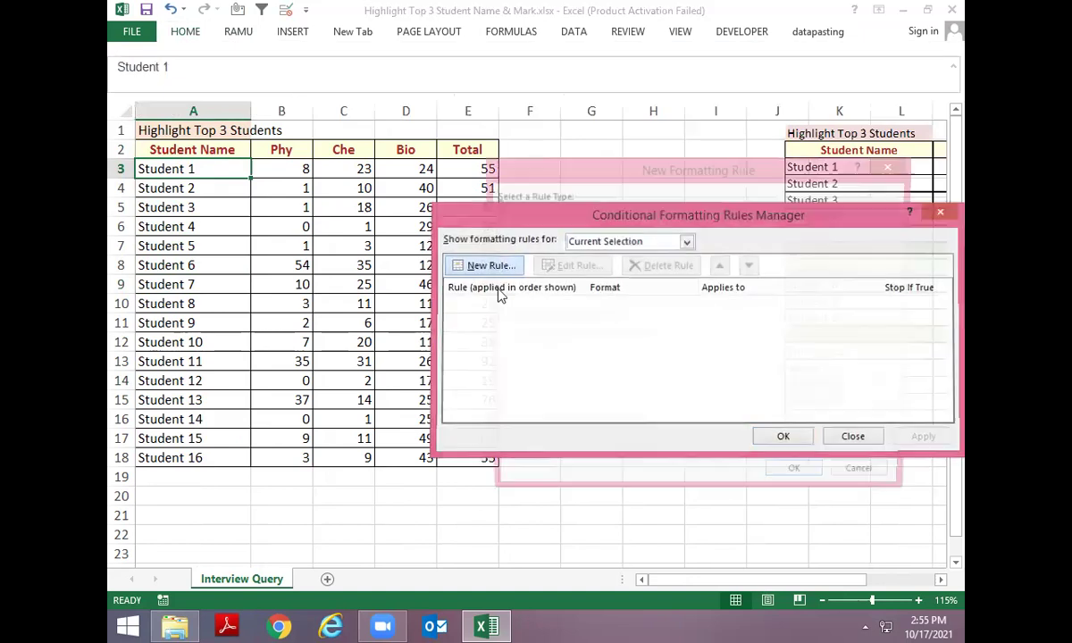
left_click(536, 288)
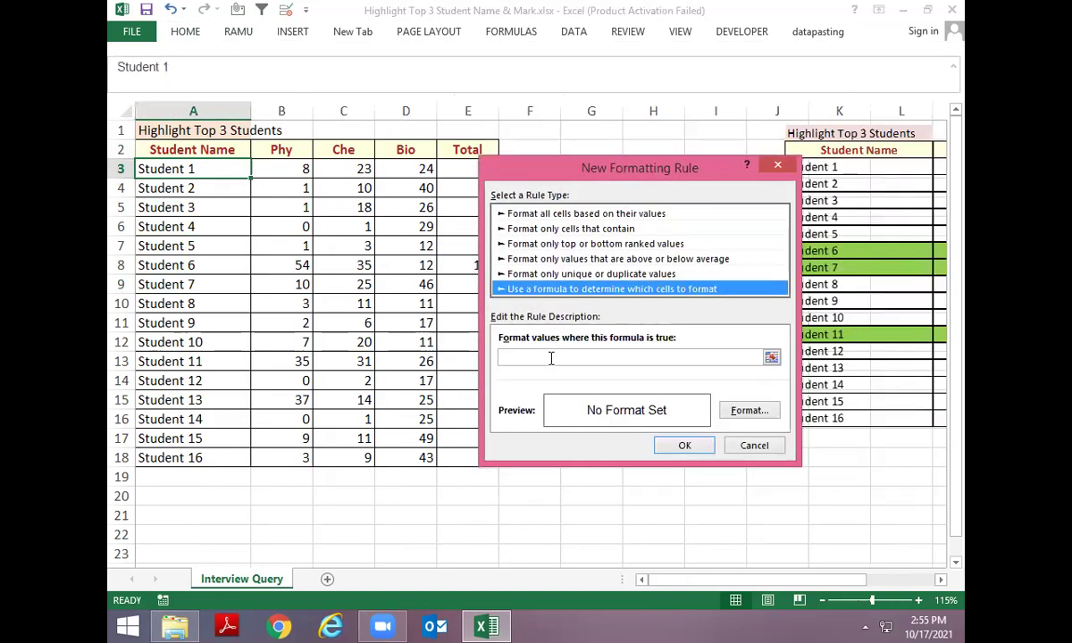
left_click(563, 357)
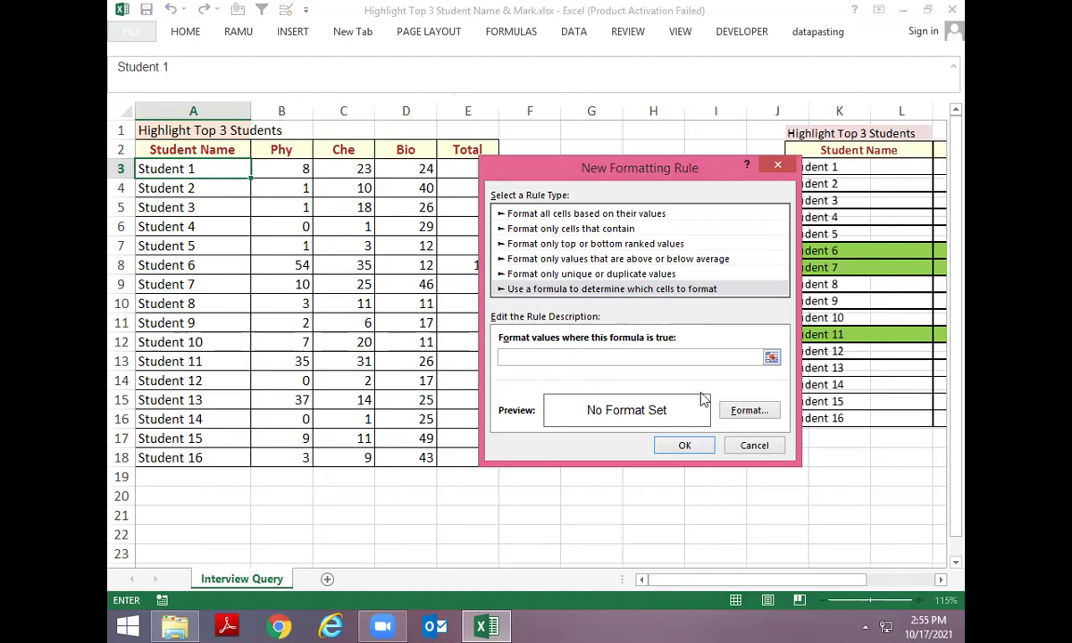
left_click(750, 411)
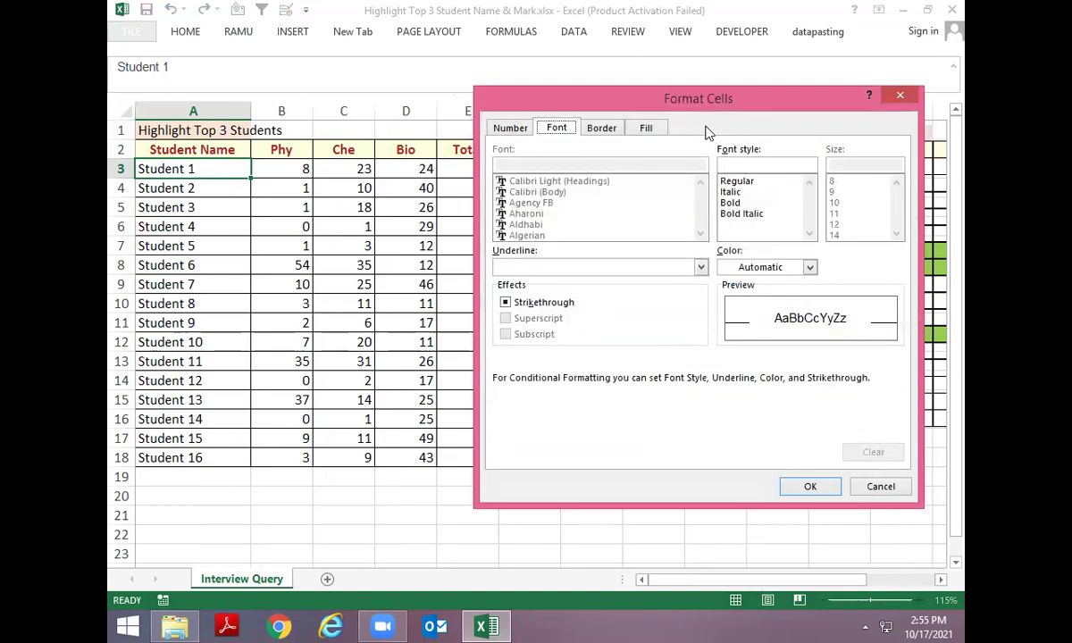
left_click(643, 130)
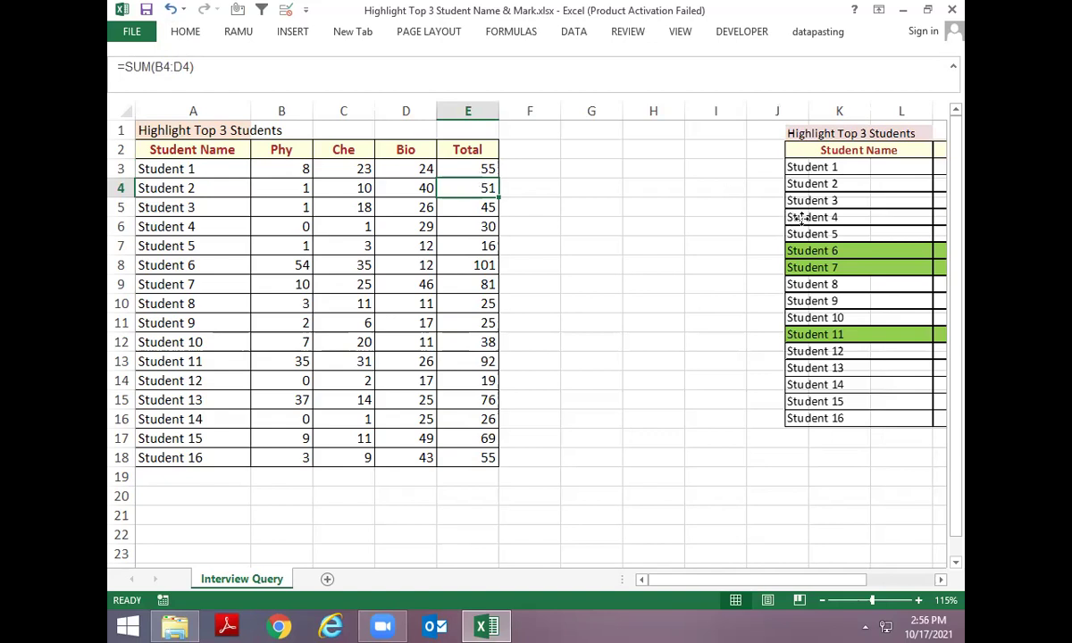
Move the sample table picture one more column away from the marks table
left_click_drag(790, 211, 852, 221)
left_click(581, 160)
Enter the heading Top1 in cell G2
left_click(599, 149)
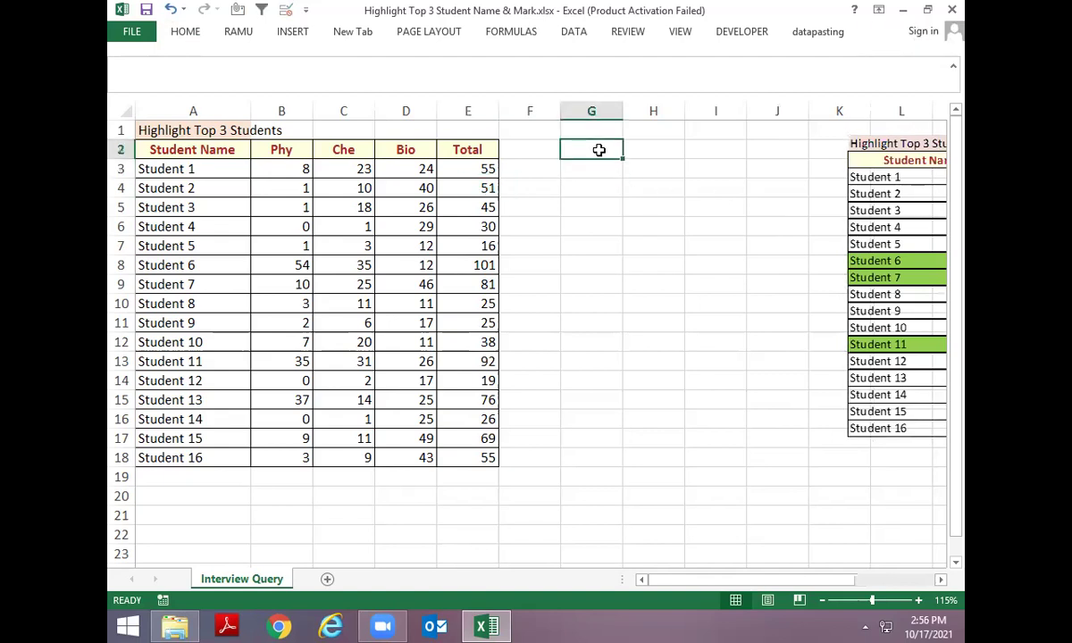
type("large1")
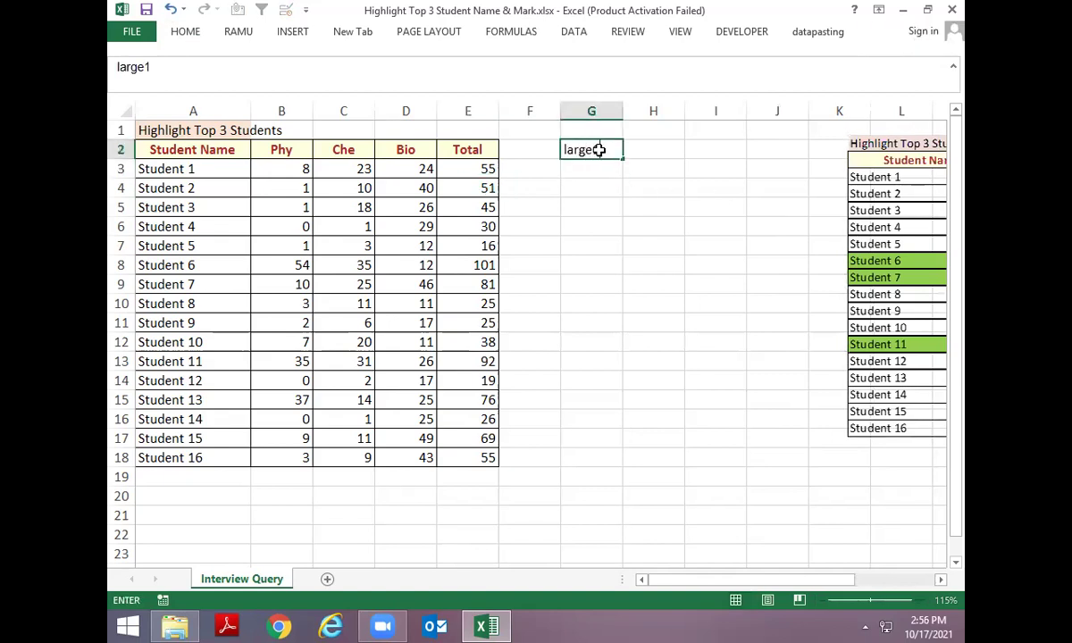
key("Return")
left_click(599, 149)
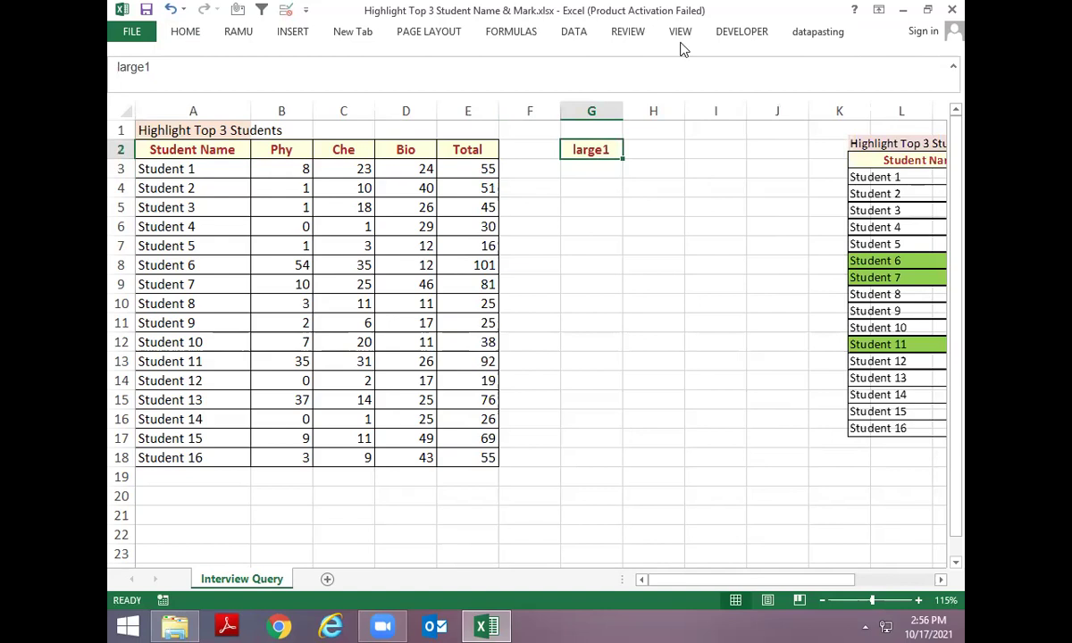
type("totap")
key("BackSpace")
key("BackSpace")
key("BackSpace")
key("BackSpace")
key("BackSpace")
type("Topa1")
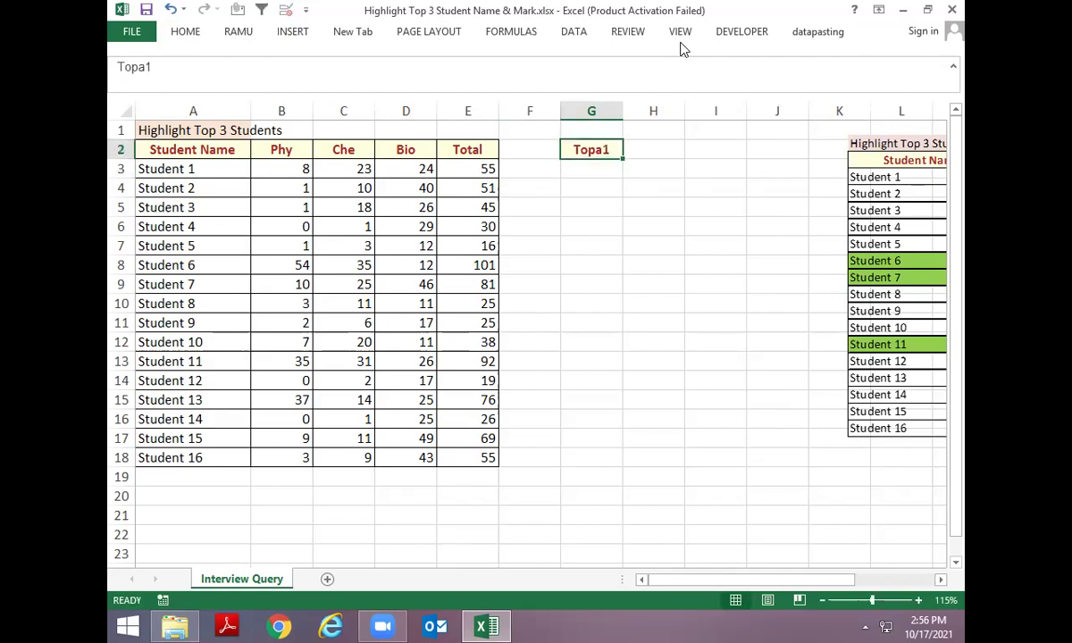
key("Left")
key("BackSpace")
key("Return")
Enter the formula =LARGE($E$3:$E$18,1) in cell G3 to get the highest total
type("=")
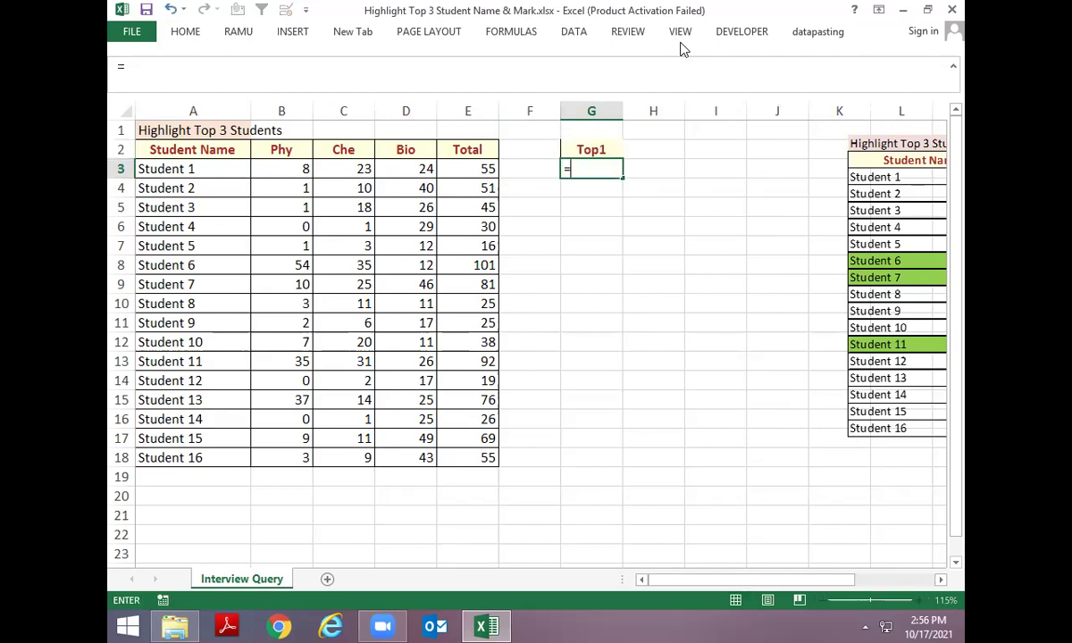
type("large")
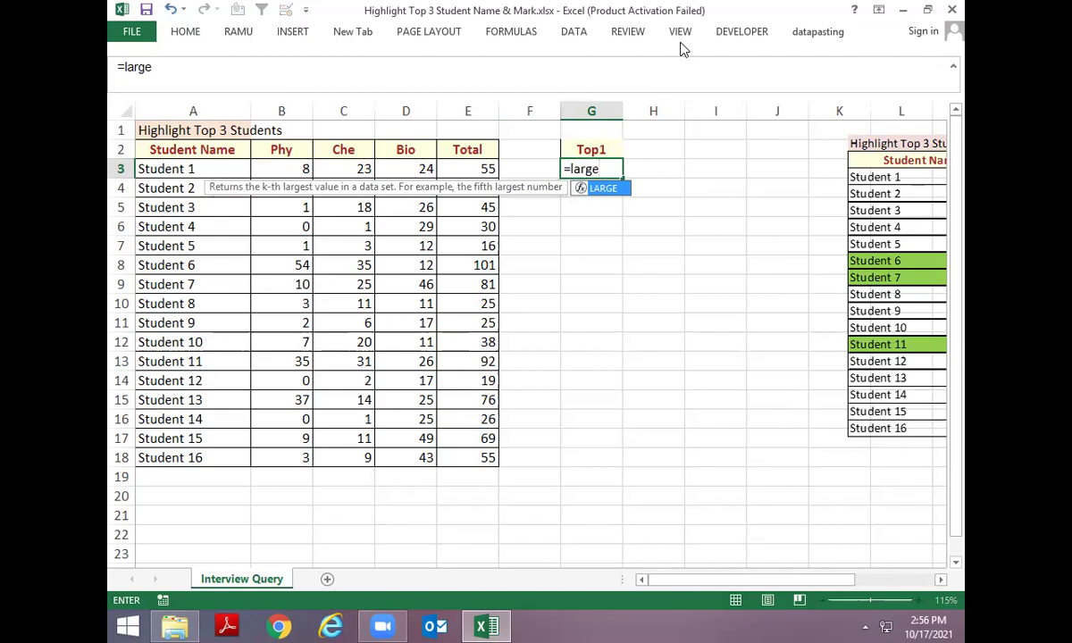
key("Tab")
key("Left")
key("Left")
key("ctrl+shift+Down")
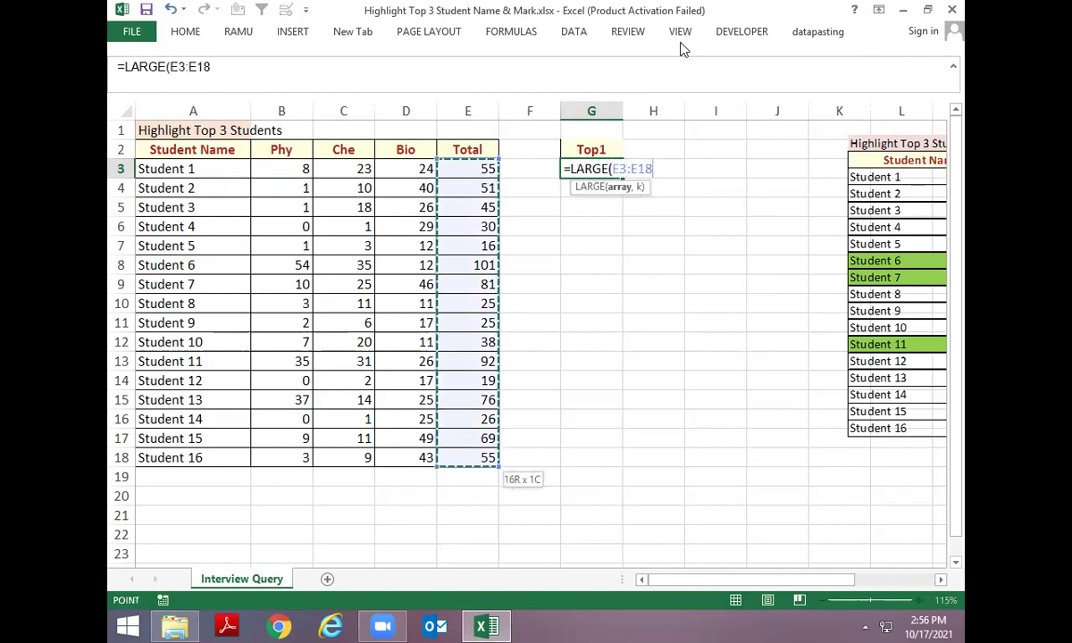
key("F4")
type(",1")
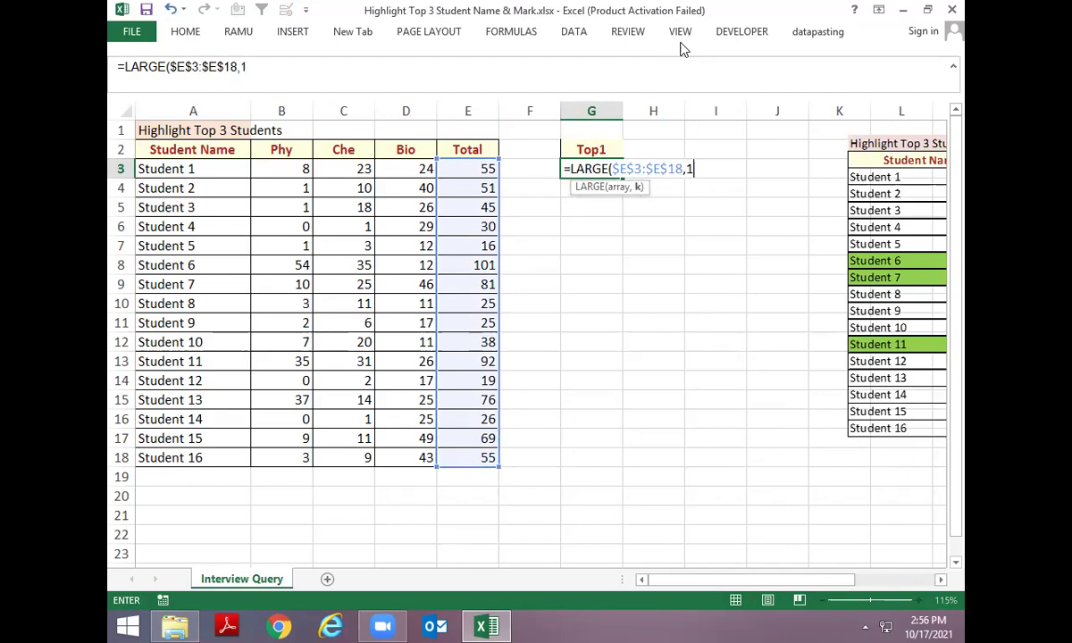
key("Return")
key("Up")
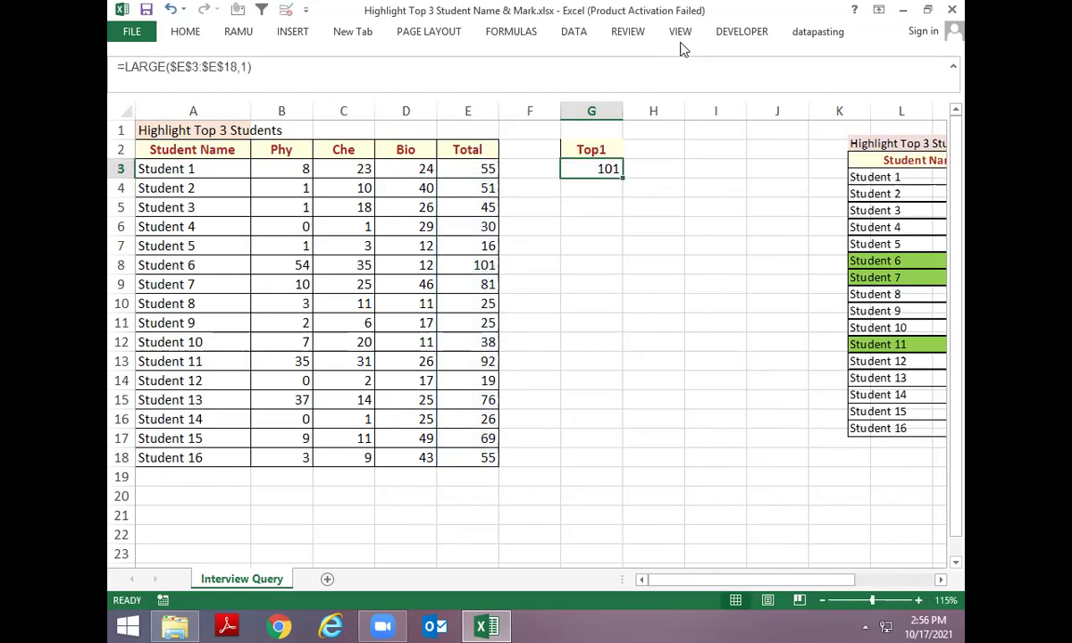
Copy the Top1 heading to cell H2 and change it to Top2
key("Left")
key("Right")
key("Up")
key("ctrl+c")
key("Right")
key("ctrl+v")
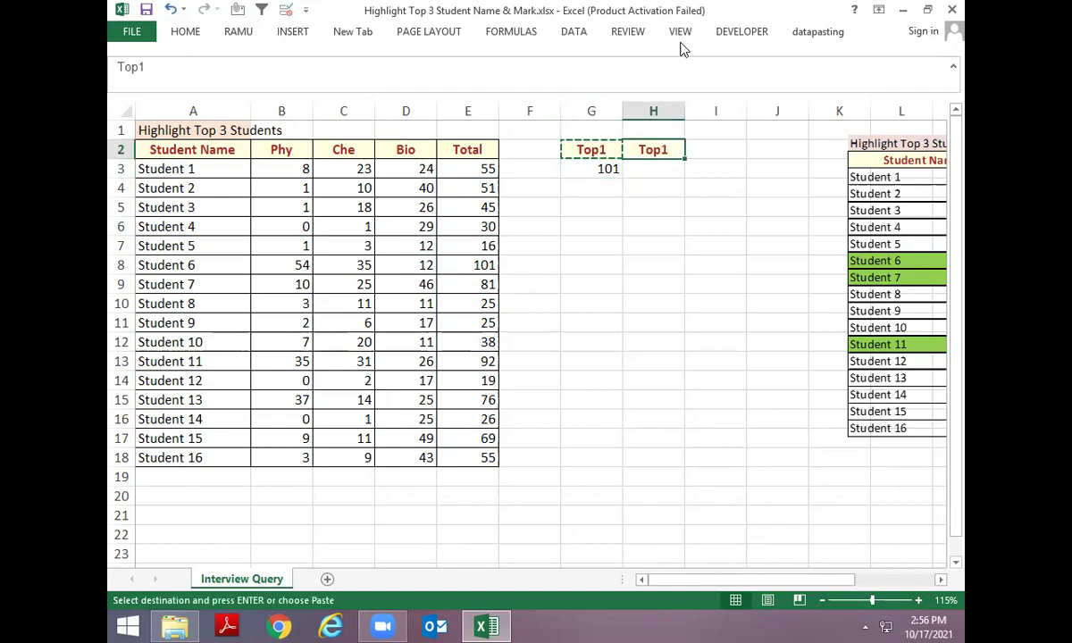
key("F2")
key("BackSpace")
type("2")
key("Return")
Copy the G3 formula to H3 and change its rank argument to 2
key("Left")
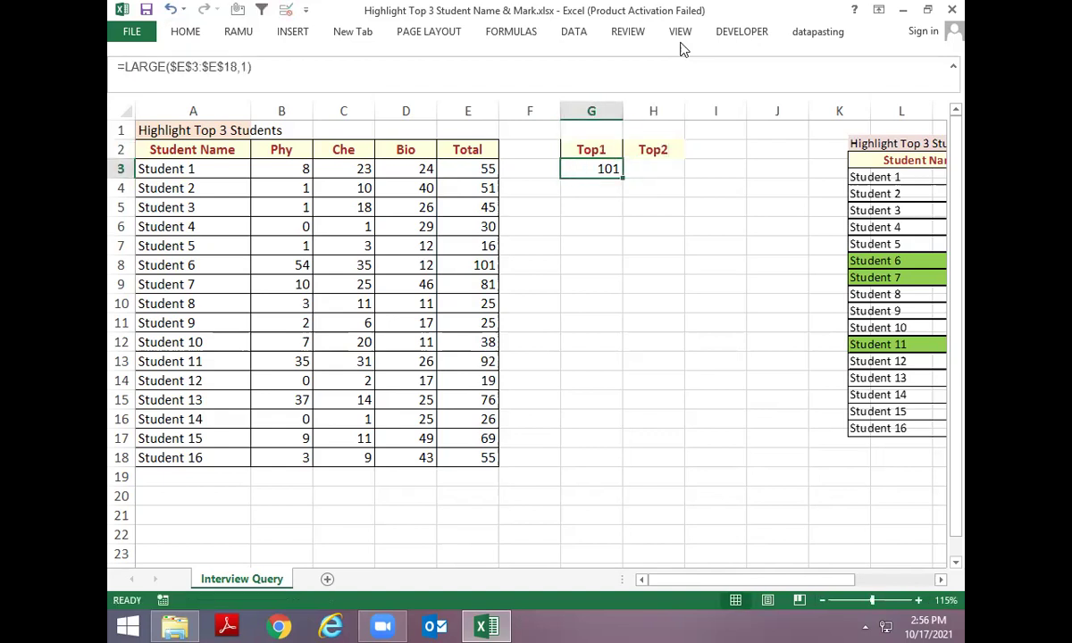
key("ctrl+c")
key("Right")
key("Return")
key("Left")
key("Right")
key("F2")
key("BackSpace")
key("BackSpace")
type("2")
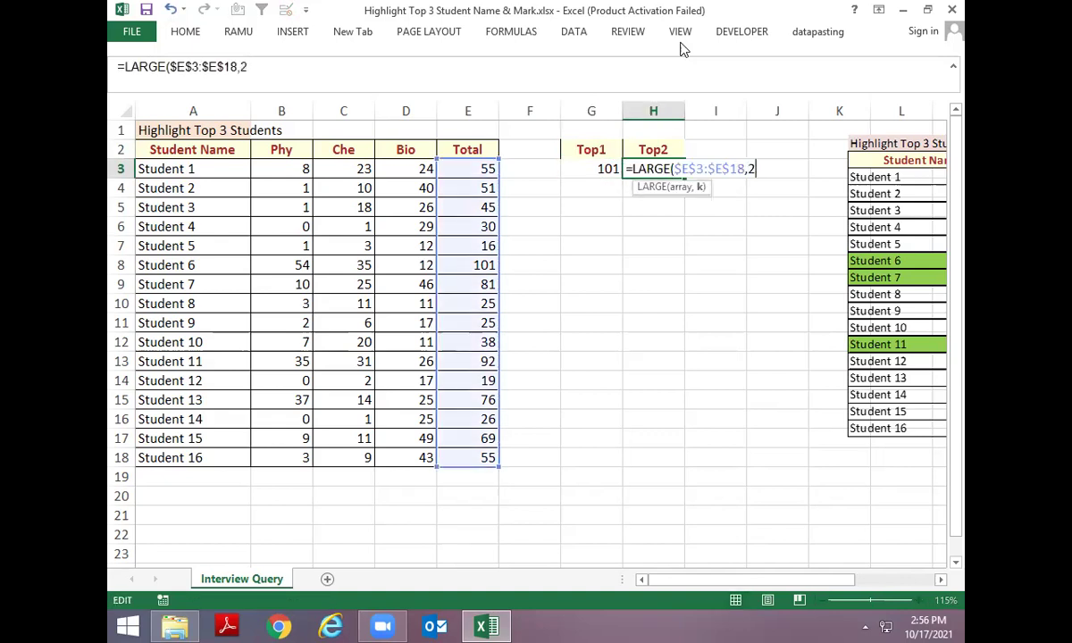
key("Return")
Copy the Top2 heading and formula into I2:I3 and rename the copied heading Top3
key("Up")
key("Up")
key("shift+Down")
key("ctrl+c")
key("Right")
key("Return")
key("F2")
key("BackSpace")
type("3")
key("Return")
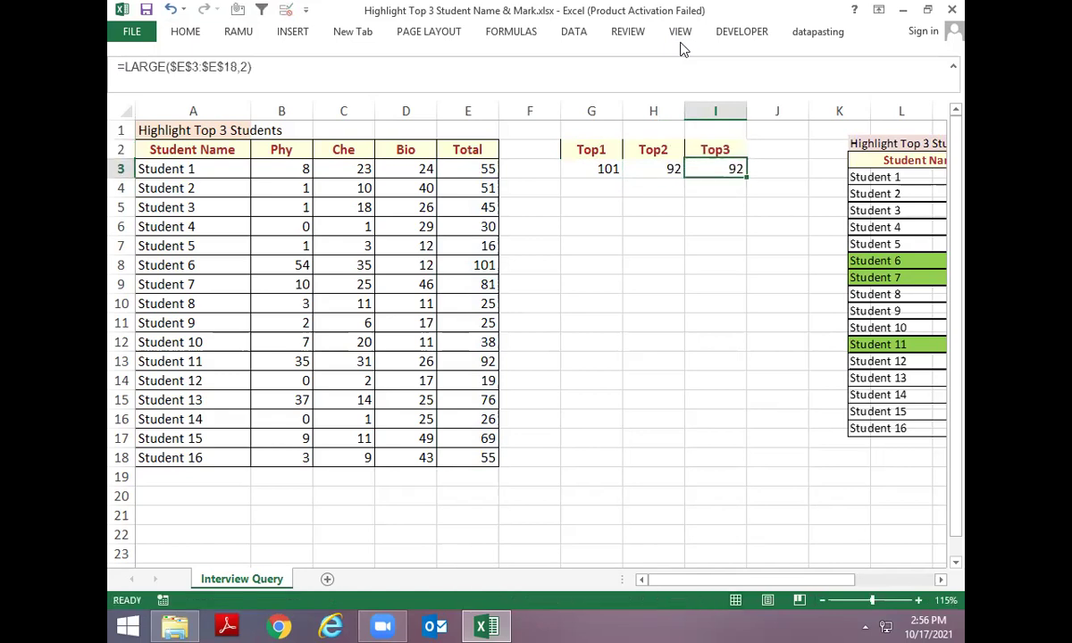
Change the rank argument of the copied LARGE formula in I3 to 3
key("F2")
key("BackSpace")
key("BackSpace")
type("3)")
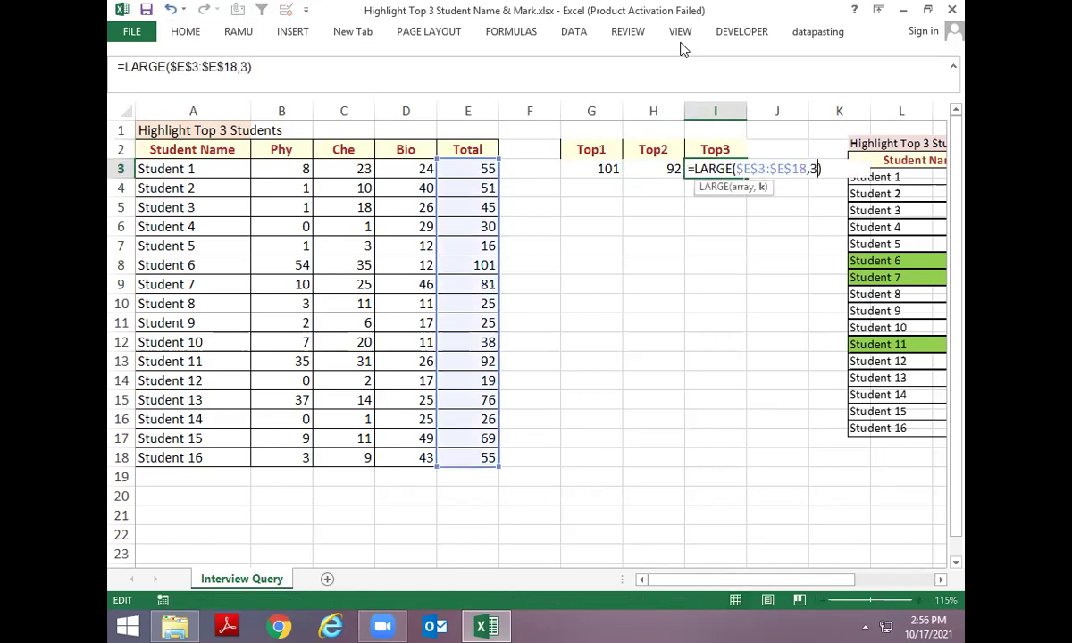
key("Return")
Clear cell I3 and rebuild its formula from scratch as =LARGE($E$3:$E$18,3)
key("Up")
key("Delete")
type("=larg")
key("Tab")
key("Left")
key("Left")
key("Left")
key("Left")
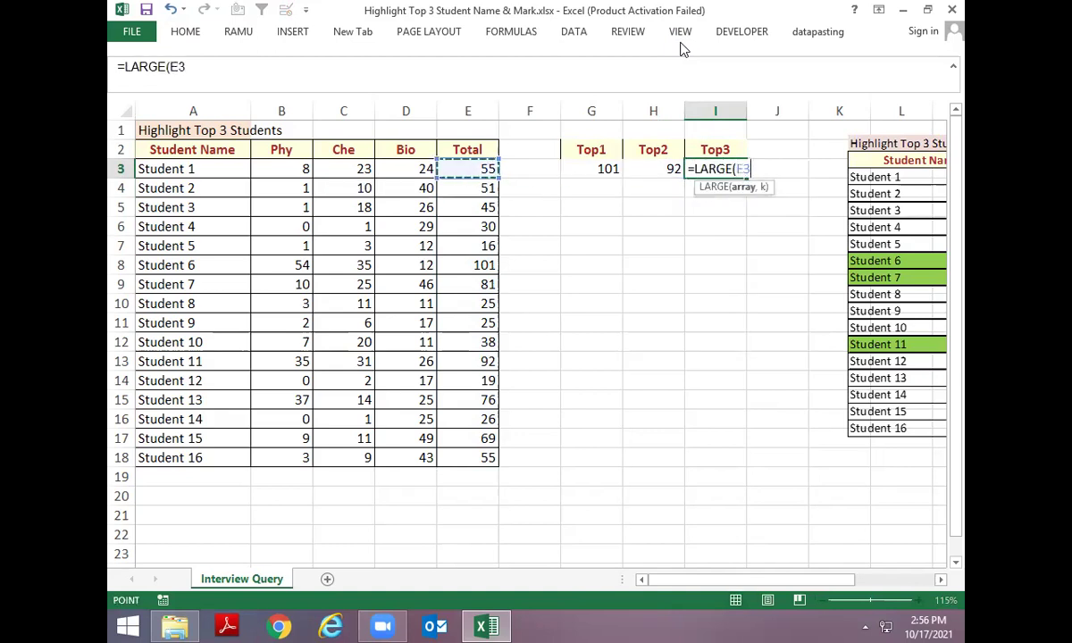
key("ctrl+shift+Down")
key("F4")
type(",3)")
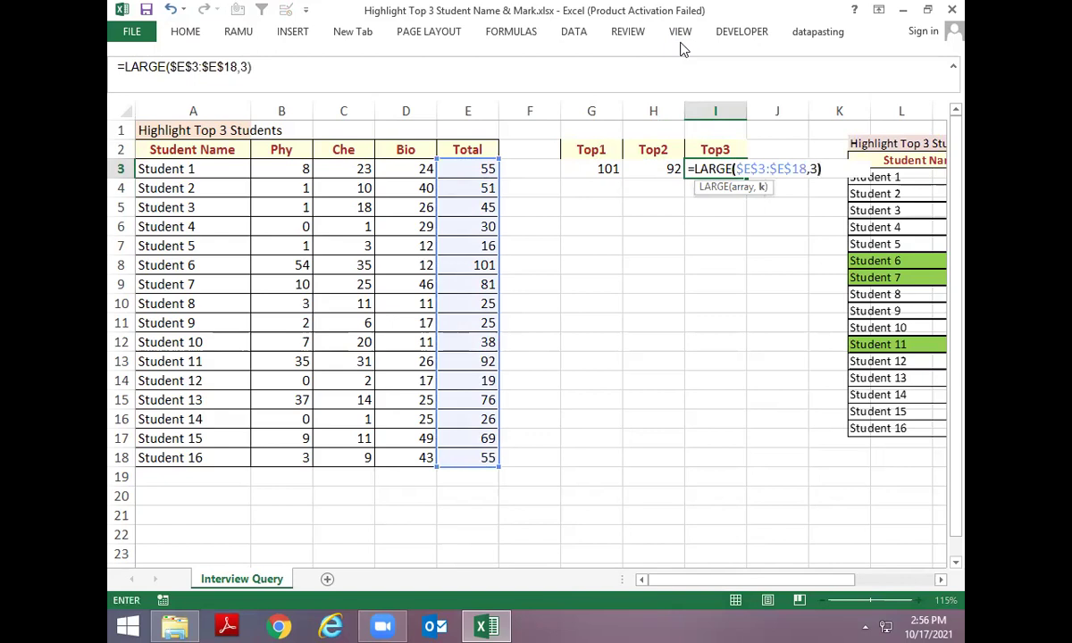
Check the computer's speaker volume level and return to the worksheet
left_click(863, 626)
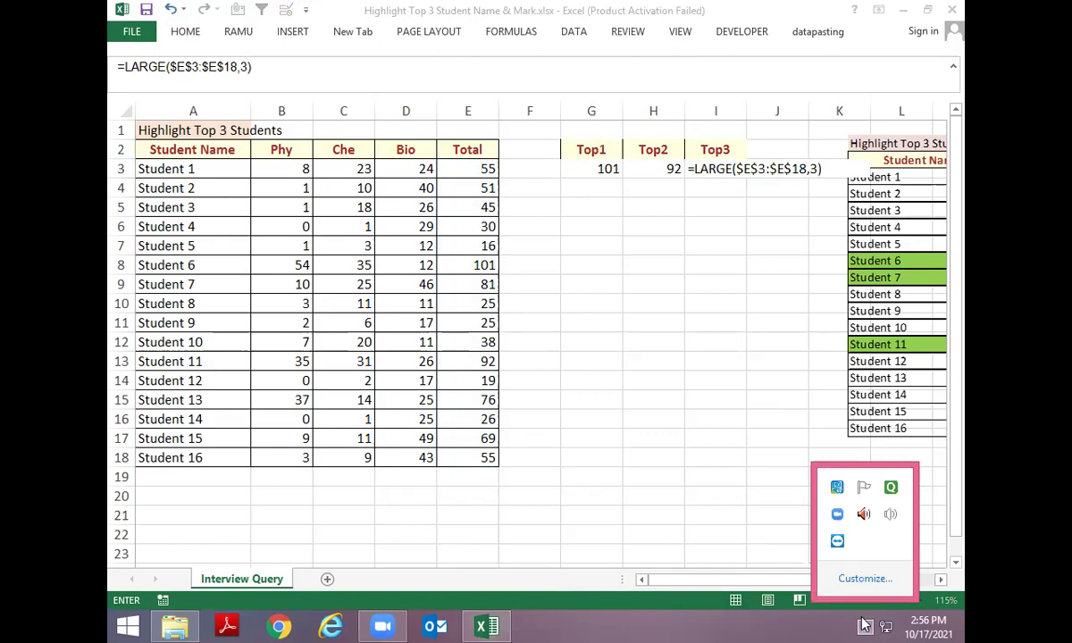
left_click(891, 515)
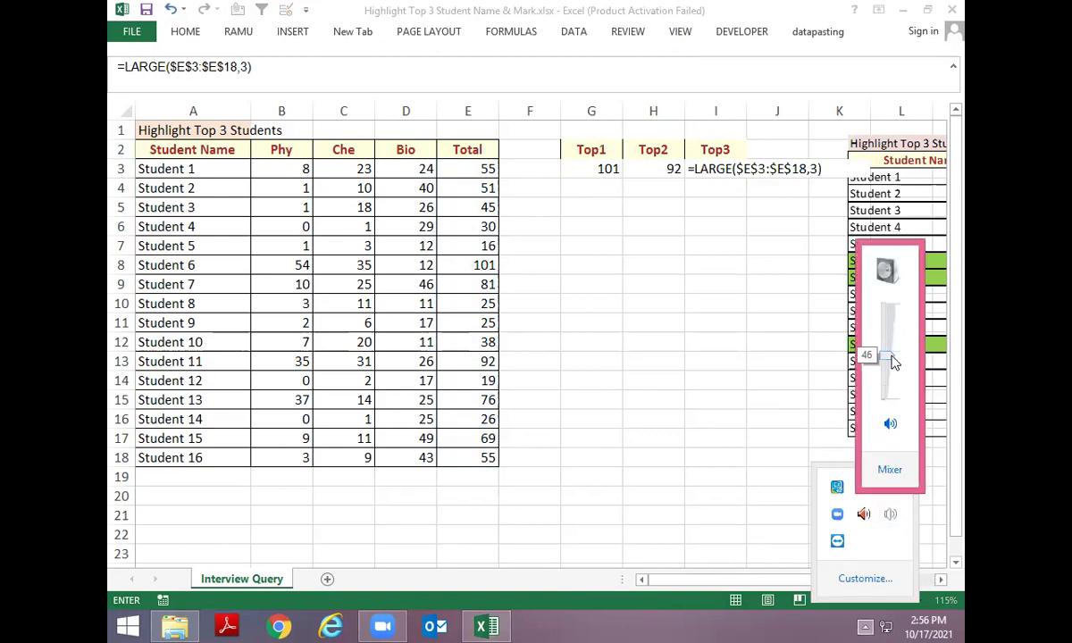
left_click(627, 303)
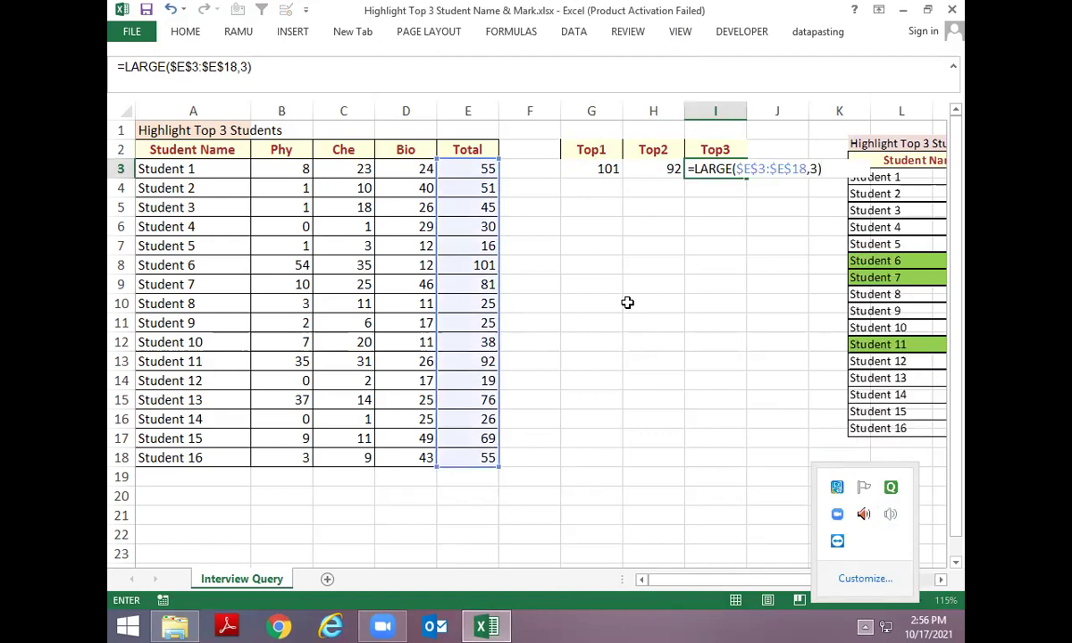
Commit the LARGE formula in I3 and review the formulas across G3:I3
key("Return")
key("Up")
key("Left")
key("Left")
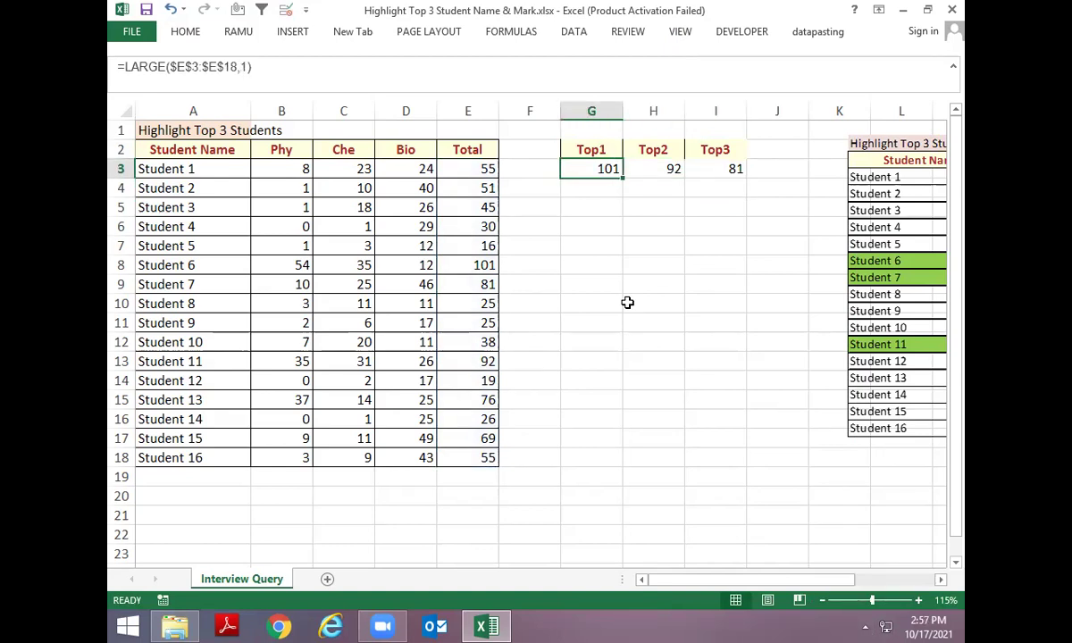
key("Right")
key("Right")
key("Left")
key("Left")
key("Right")
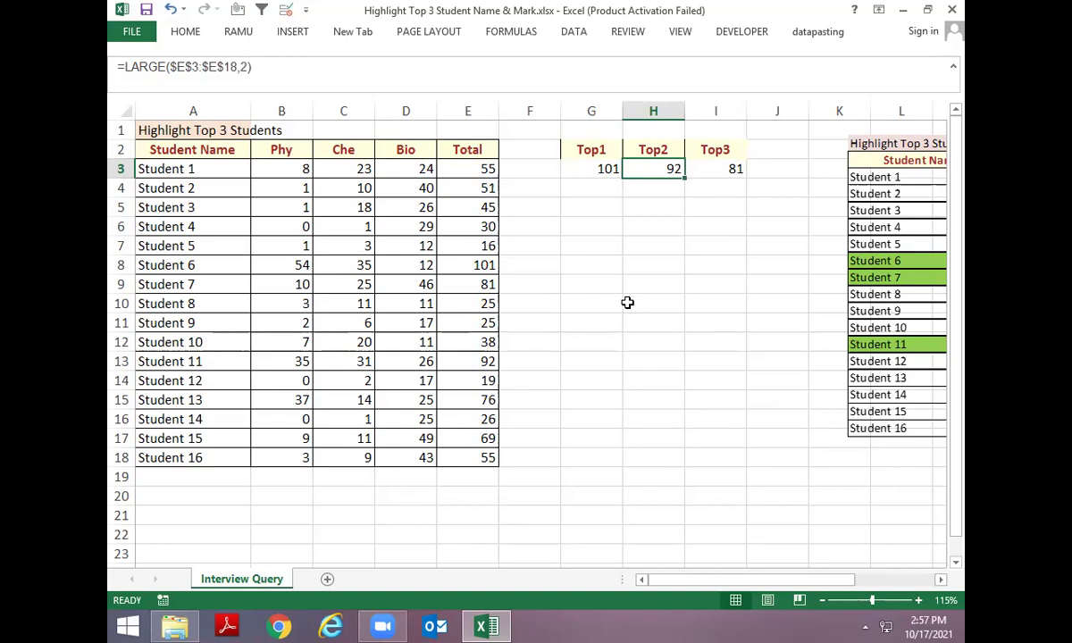
Apply an outside border around the Top1 to Top3 block in G2:I3
key("Up")
key("Left")
key("shift+Down")
key("shift+Right")
key("shift+Right")
key("alt+h")
key("b")
key("s")
Review Student 1's marks and total in row 3 and the Top1 to Top3 formulas
key("Left")
key("Left")
key("Down")
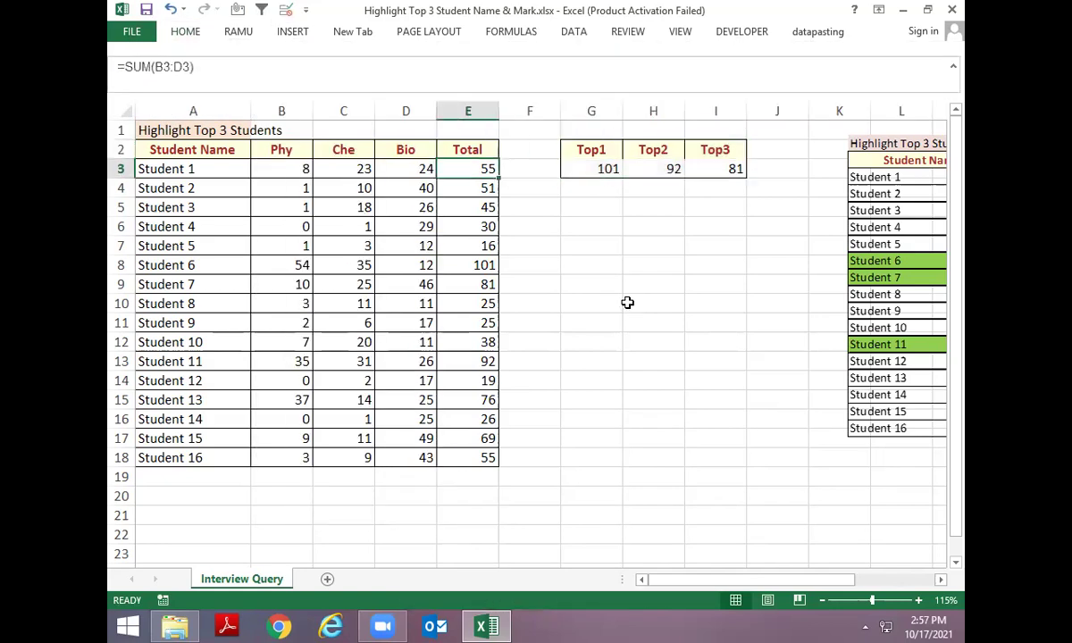
key("Left")
key("Left")
key("Left")
key("Left")
key("Right")
key("Right")
key("Right")
key("Right")
key("Right")
key("Right")
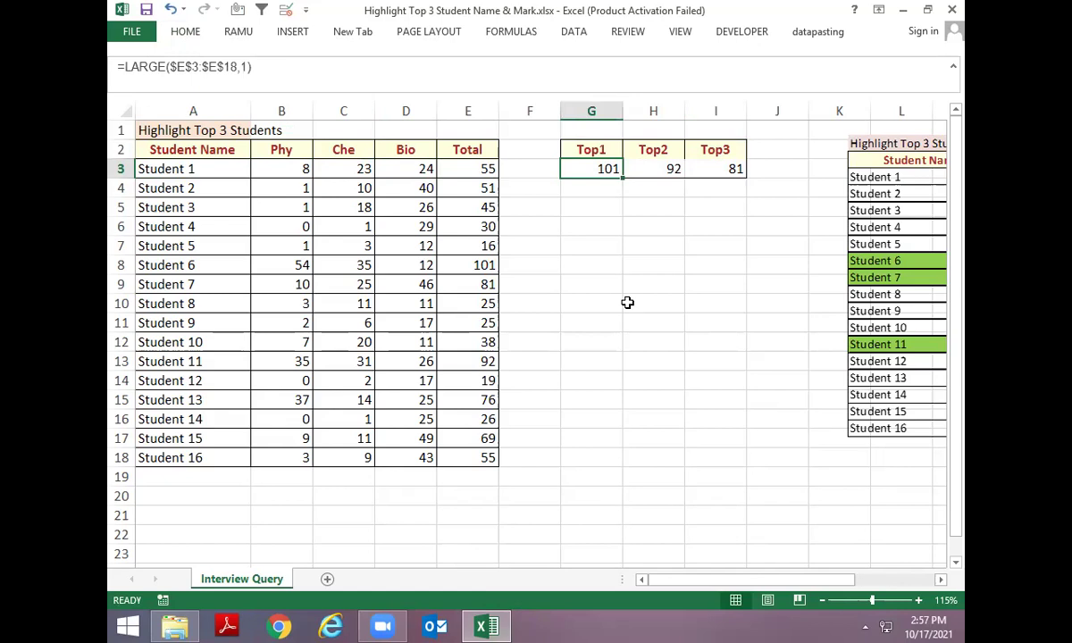
key("Right")
key("Right")
key("Left")
key("Left")
Apply all borders to every cell of the Top1 to Top3 block in G2:I3
key("Up")
key("ctrl+a")
key("alt")
key("h")
key("b")
key("a")
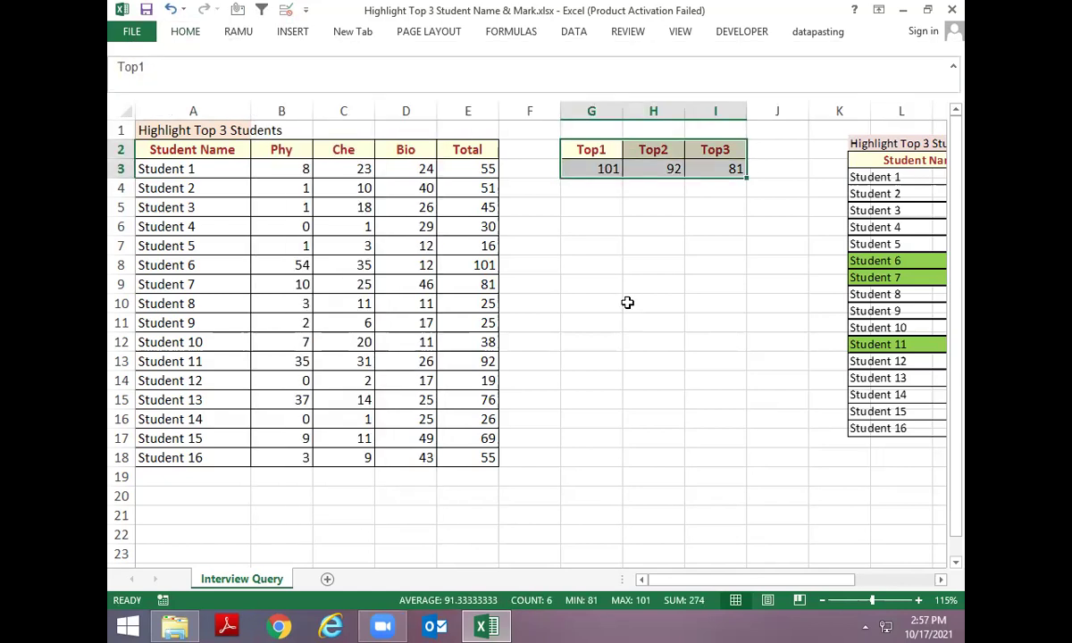
Compare Student 1's total in E3 with the Top1, Top2 and Top3 values in G3:I3
key("Down")
key("Right")
key("Right")
key("Left")
key("Left")
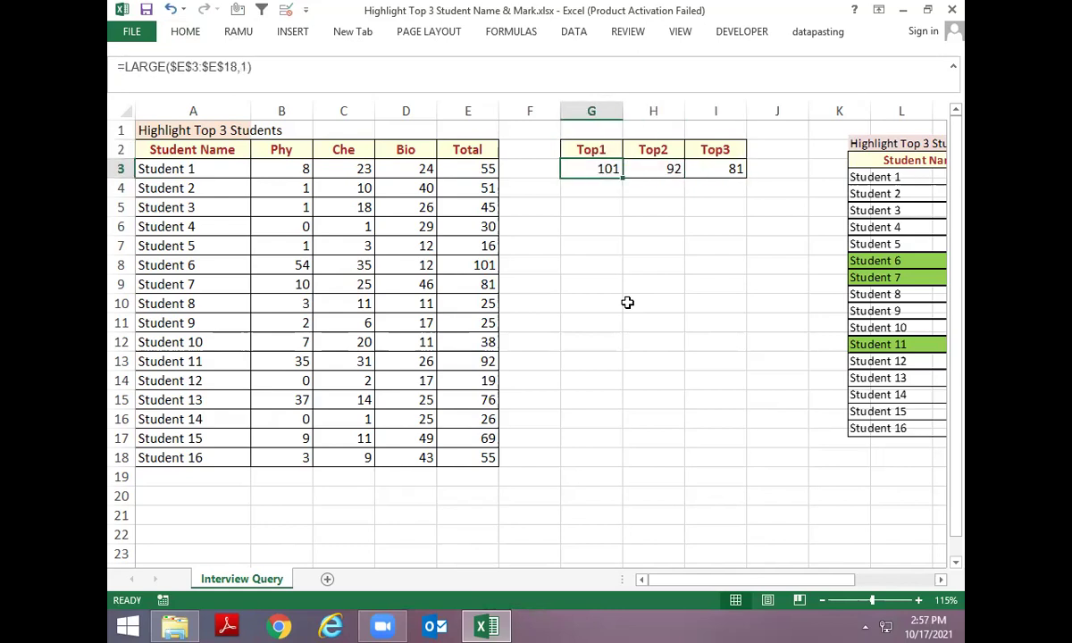
key("Left")
key("Left")
key("Left")
key("Left")
key("Left")
key("Left")
key("Right")
key("Right")
key("Right")
key("Right")
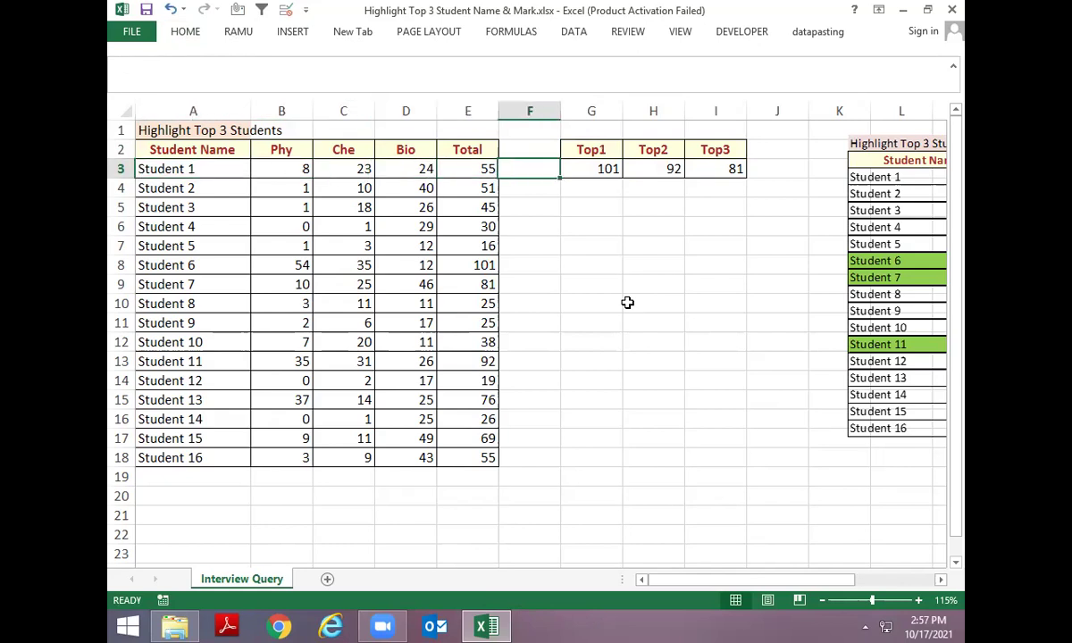
key("Right")
key("Right")
key("Right")
key("Left")
key("Left")
key("Right")
key("Left")
key("Left")
key("Right")
key("Right")
key("Right")
key("Right")
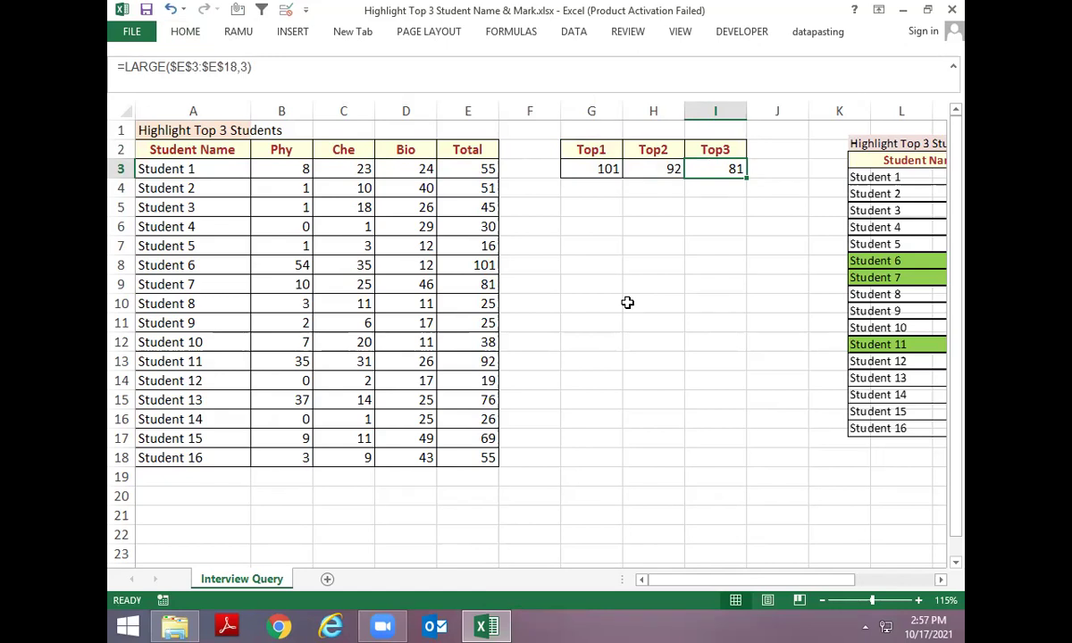
Examine the first few students' totals in the Total column, starting from E3
key("Left")
key("Left")
key("Left")
key("Left")
key("Down")
key("Down")
key("Down")
key("Up")
key("Up")
key("Up")
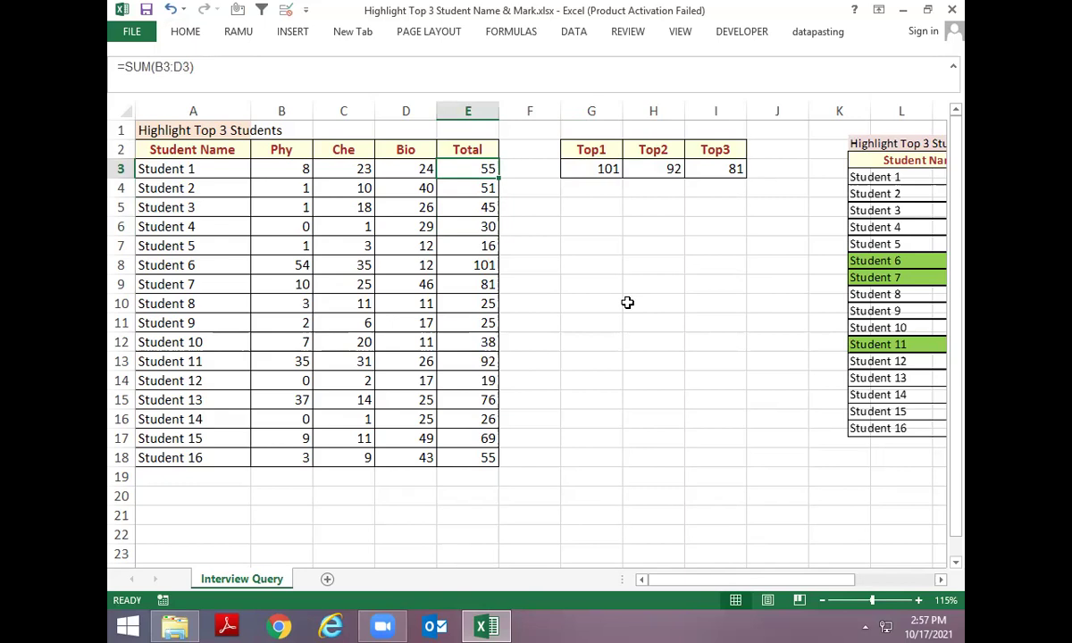
Enter the text OR in G5 and delete it again
key("Down")
key("Down")
key("Right")
key("Right")
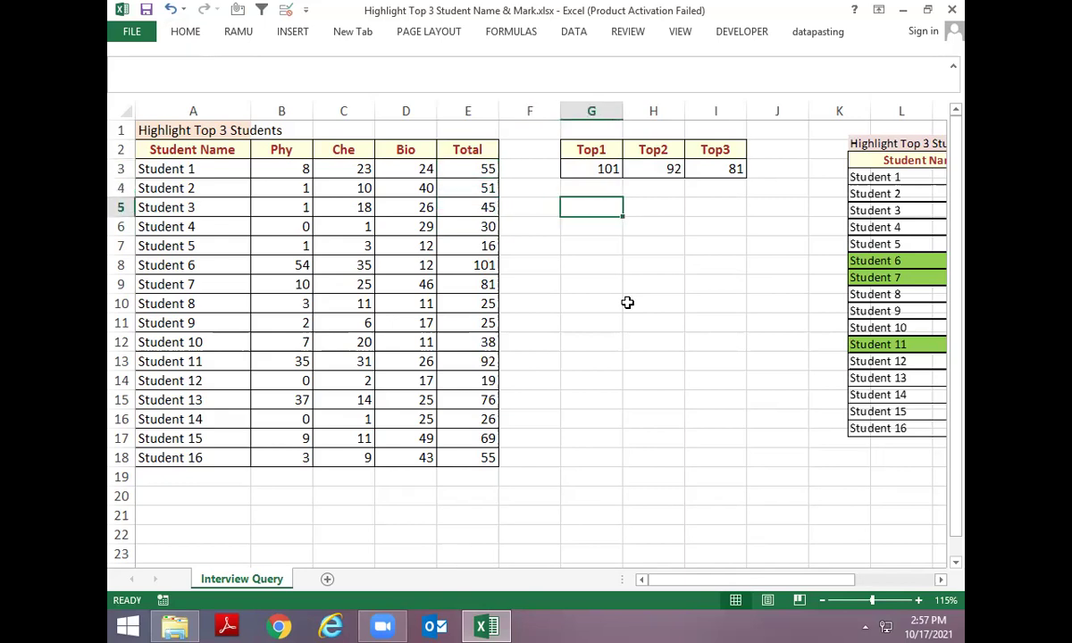
type("o")
key("BackSpace")
type("OR")
key("Return")
key("Up")
key("Delete")
Examine the LARGE formula in G3 and the adjacent Student 1 total in E3
key("Up")
key("Up")
key("F2")
key("Escape")
key("F2")
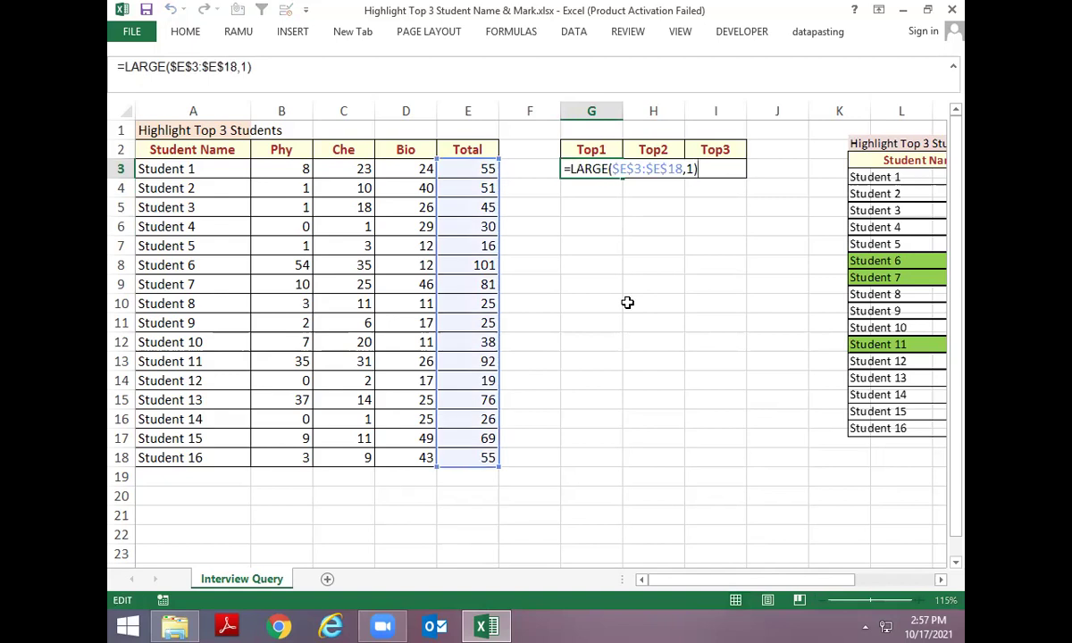
key("Escape")
key("Left")
key("Left")
key("Right")
key("Right")
Enter the comparison formula =E3=G3 in G4 to test Student 1's total against Top1
key("Down")
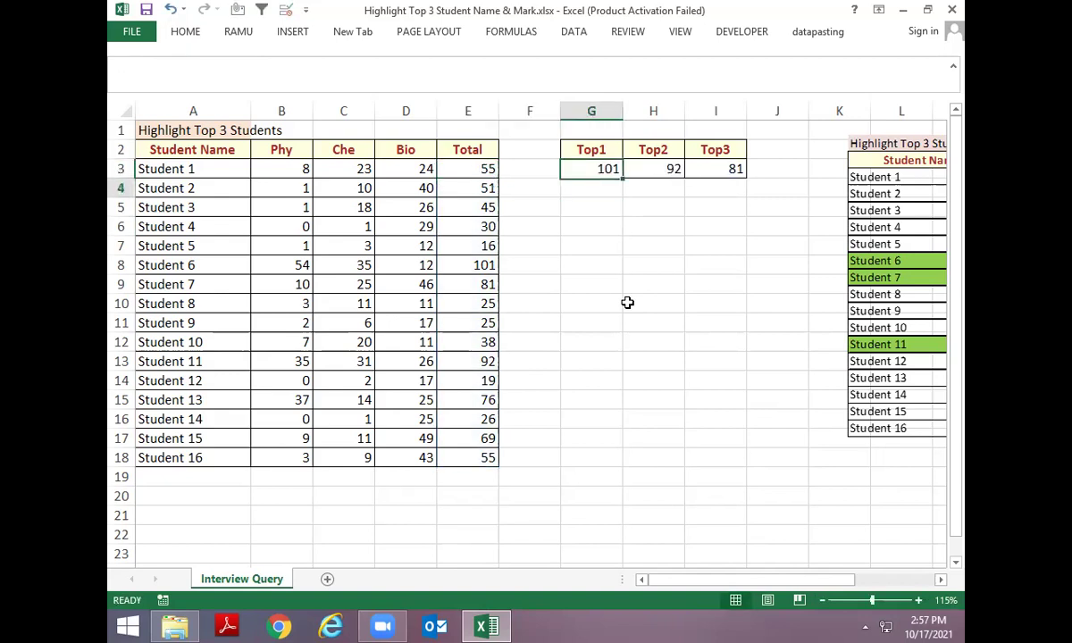
type("=")
key("Up")
key("Left")
key("Left")
key("Up")
key("Down")
type("=")
key("Up")
key("Return")
Enter the comparison formula =E3=H3 in H4 to test Student 1's total against Top2
key("Up")
key("Right")
key("Left")
key("Right")
key("Up")
key("Left")
key("Left")
type("=")
key("Up")
key("Return")
Enter the comparison formula =E3=I3 in I4 to test Student 1's total against Top3
key("Up")
key("Right")
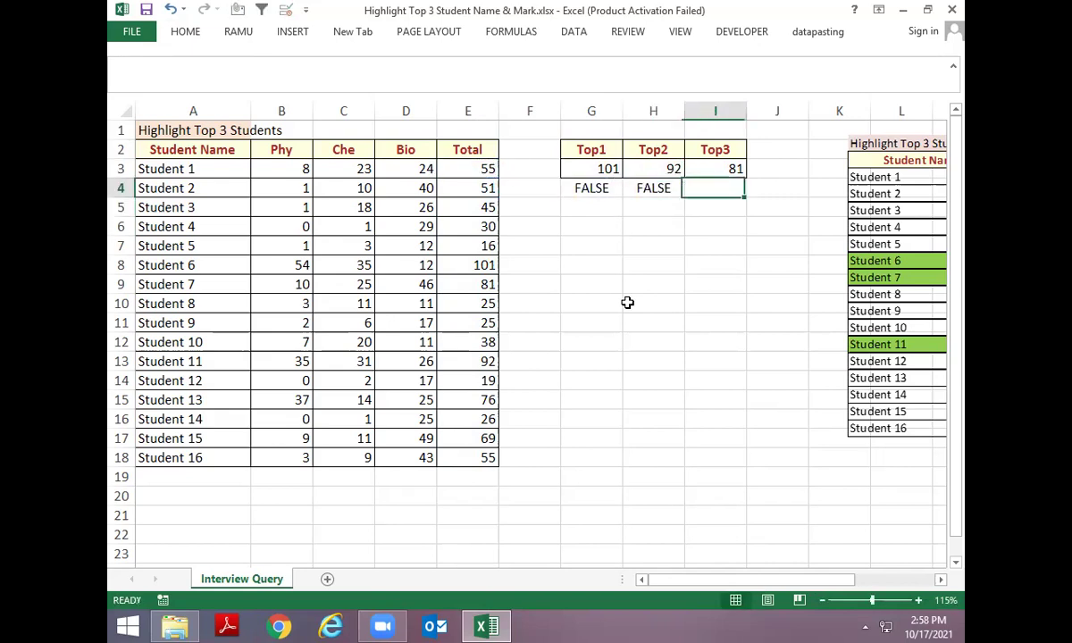
type("=")
key("Left")
key("Left")
key("Left")
key("Left")
key("Up")
type("=")
key("Up")
key("Return")
Replace the G3 reference in G4's formula with the LARGE($E$3:$E$18,1) expression copied from G3
key("Up")
key("Up")
key("Left")
key("Left")
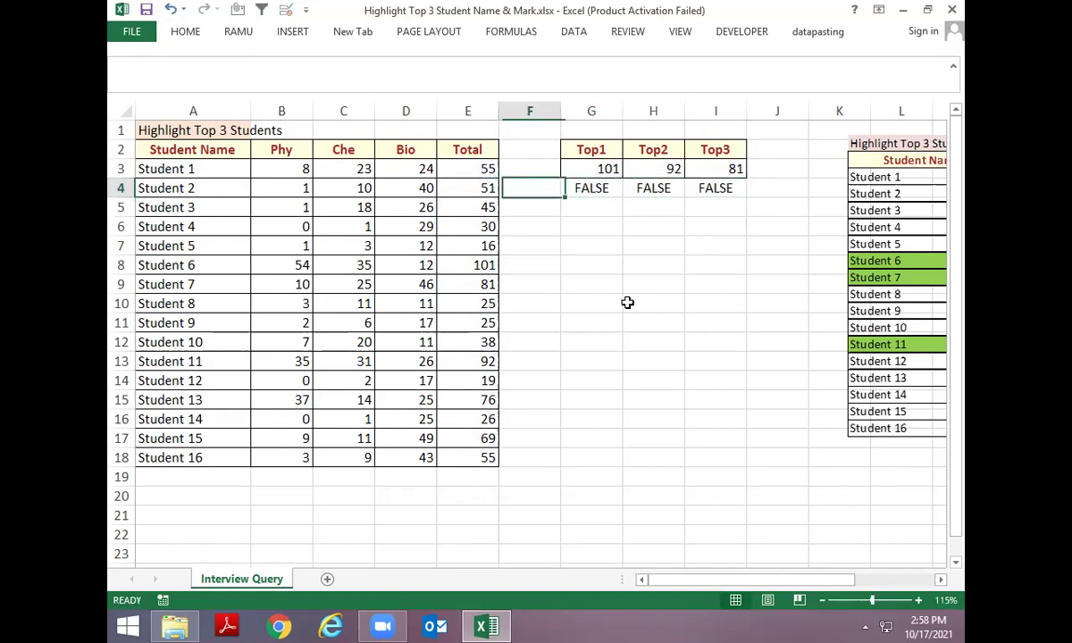
key("F2")
key("shift+Home")
key("shift+Right")
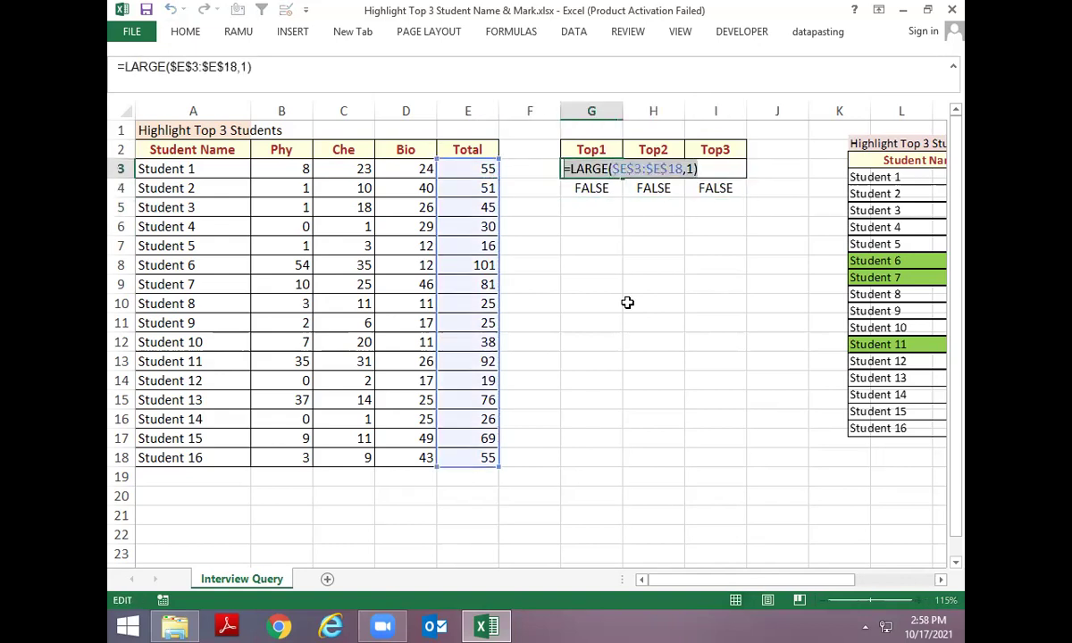
key("ctrl+c")
key("Return")
key("F2")
key("BackSpace")
key("BackSpace")
key("ctrl+v")
key("Return")
Replace the H3 reference in H4's formula with the LARGE($E$3:$E$18,2) expression copied from H3
key("Up")
key("Up")
key("Right")
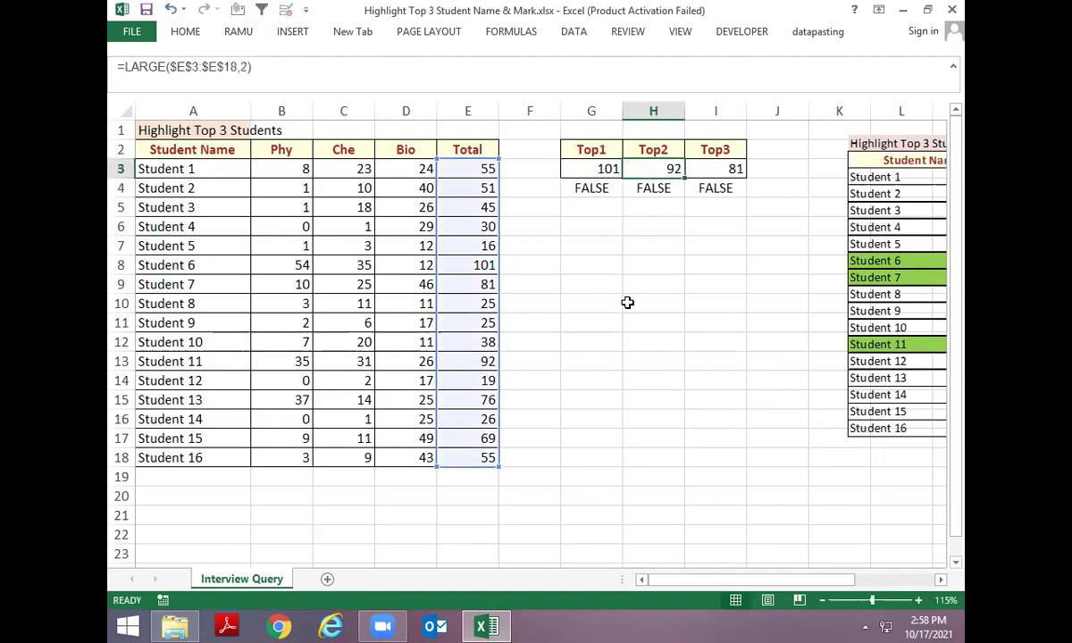
key("F2")
key("shift+Home")
key("ctrl+c")
key("Return")
key("F2")
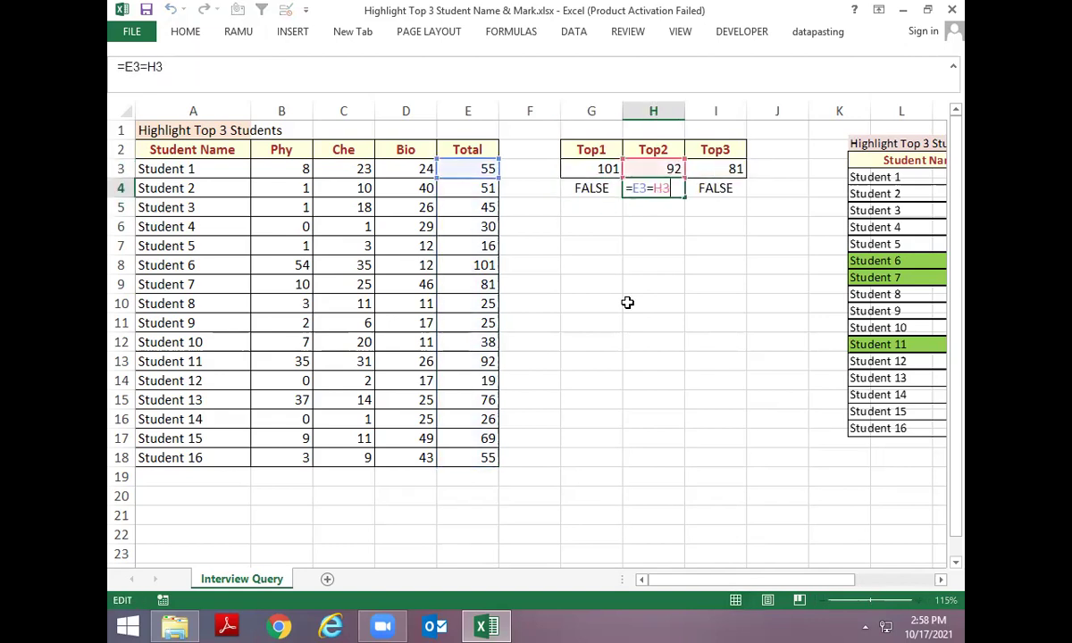
key("BackSpace")
key("ctrl+v")
key("Return")
Replace the I3 reference in I4's formula with the LARGE($E$3:$E$18,3) expression copied from I3
key("Up")
key("Up")
key("Right")
key("F2")
key("shift+Home")
key("ctrl+c")
key("Return")
key("F2")
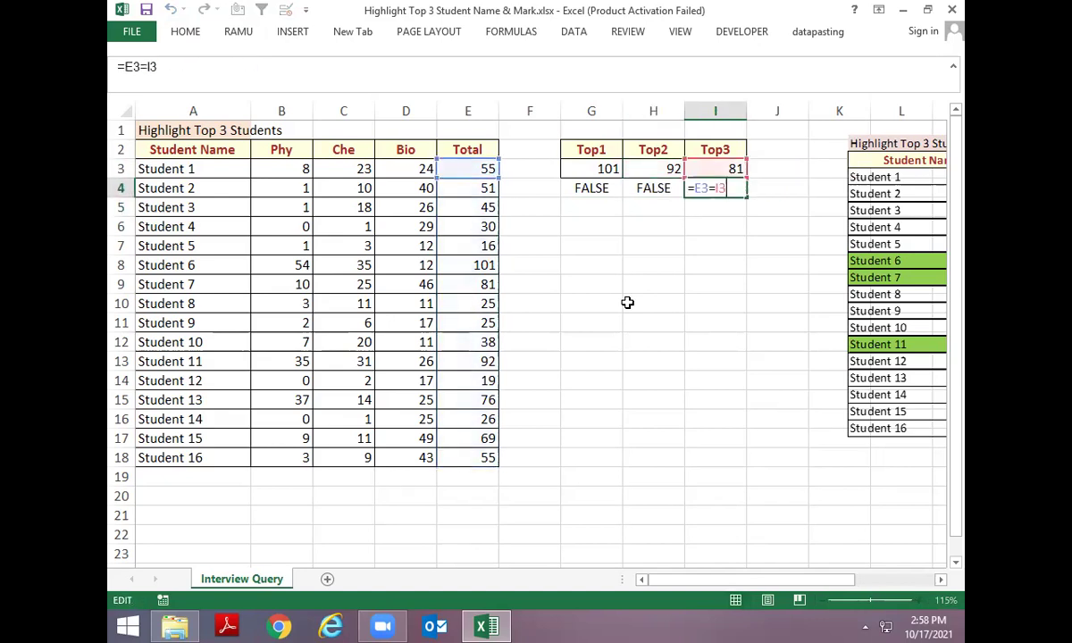
key("BackSpace")
key("BackSpace")
key("ctrl+v")
key("Return")
Enter the formula =OR(G4,H4,I4) in G6 to combine the three comparison tests
key("Left")
key("Left")
key("Up")
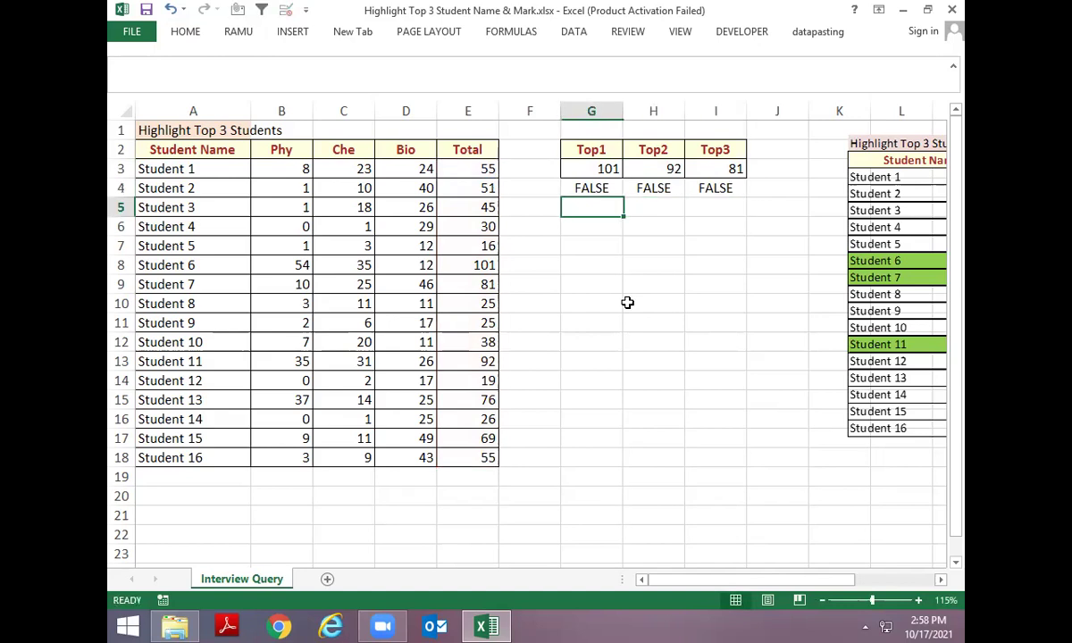
key("shift+Right")
key("shift+Right")
key("Down")
key("Down")
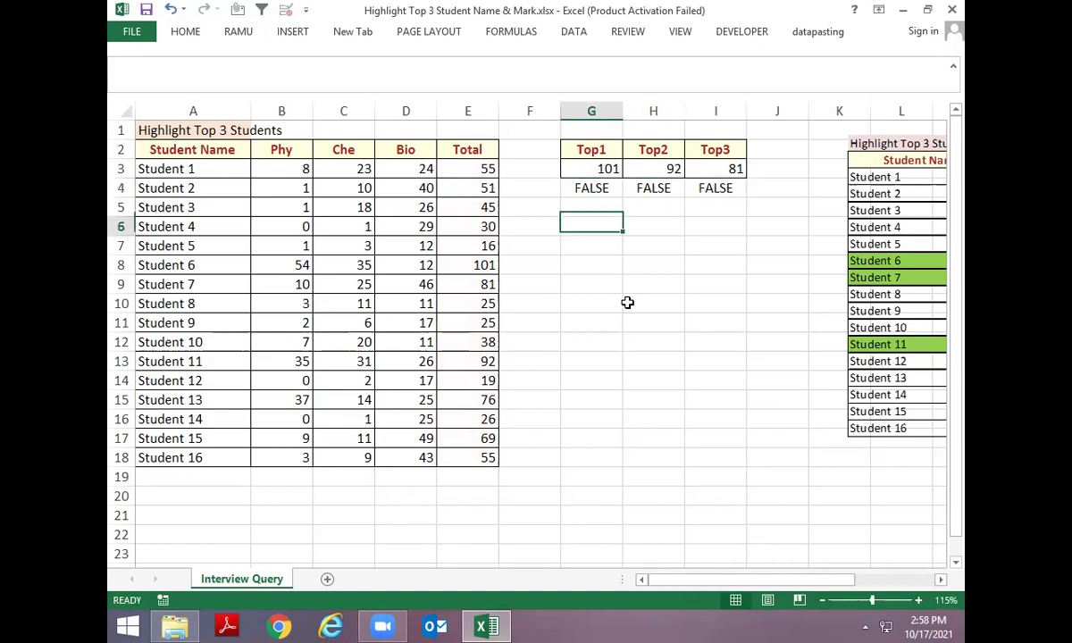
type("=OR(")
key("Up")
key("Up")
key("Up")
key("Down")
type(",")
key("Up")
key("Up")
key("Right")
type(",")
key("Right")
key("Right")
key("Up")
key("Up")
type(",")
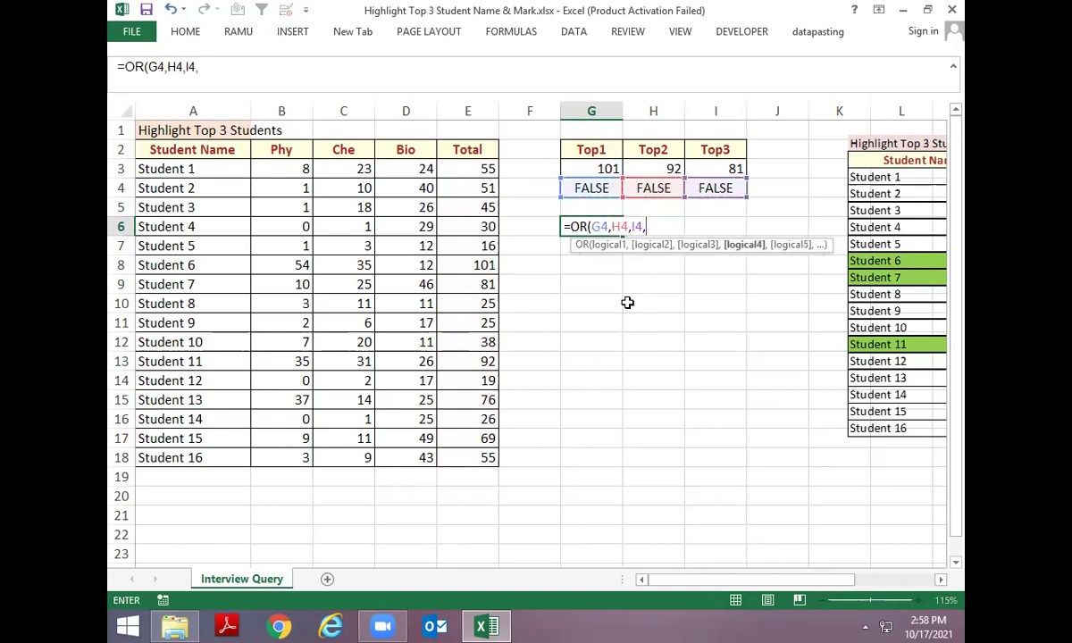
key("BackSpace")
key("Return")
Replace the G4 reference in G6's OR formula with the expression E3=LARGE($E$3:$E$18,1) copied from G4
key("Up")
key("Up")
key("Up")
key("F2")
key("shift+Home")
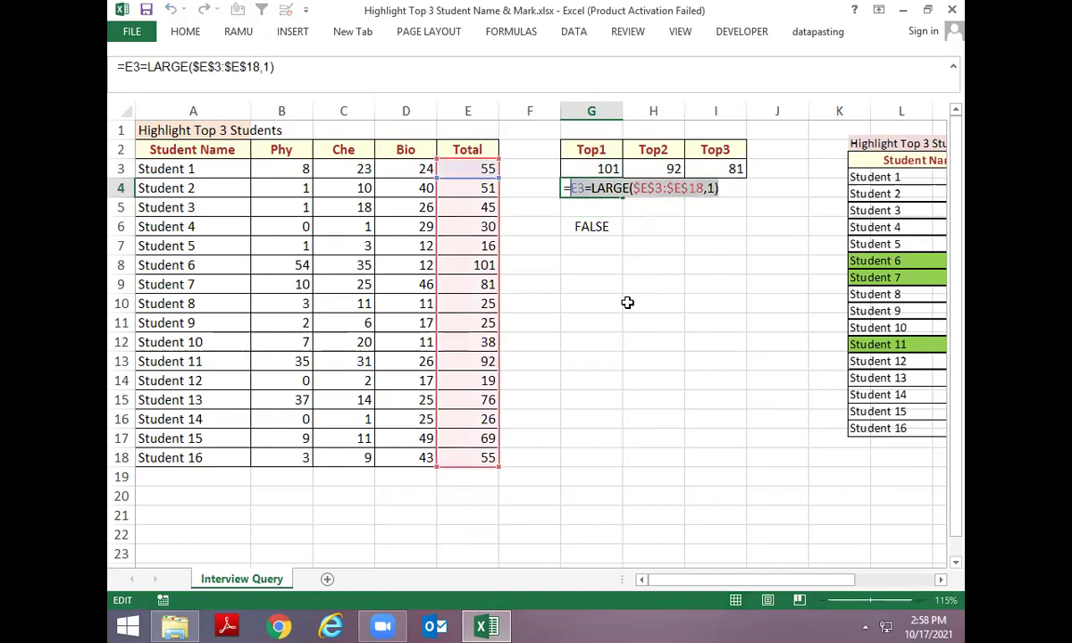
key("Escape")
key("Down")
key("Down")
key("F2")
key("Left")
key("Left")
key("Left")
key("Left")
key("Left")
key("Left")
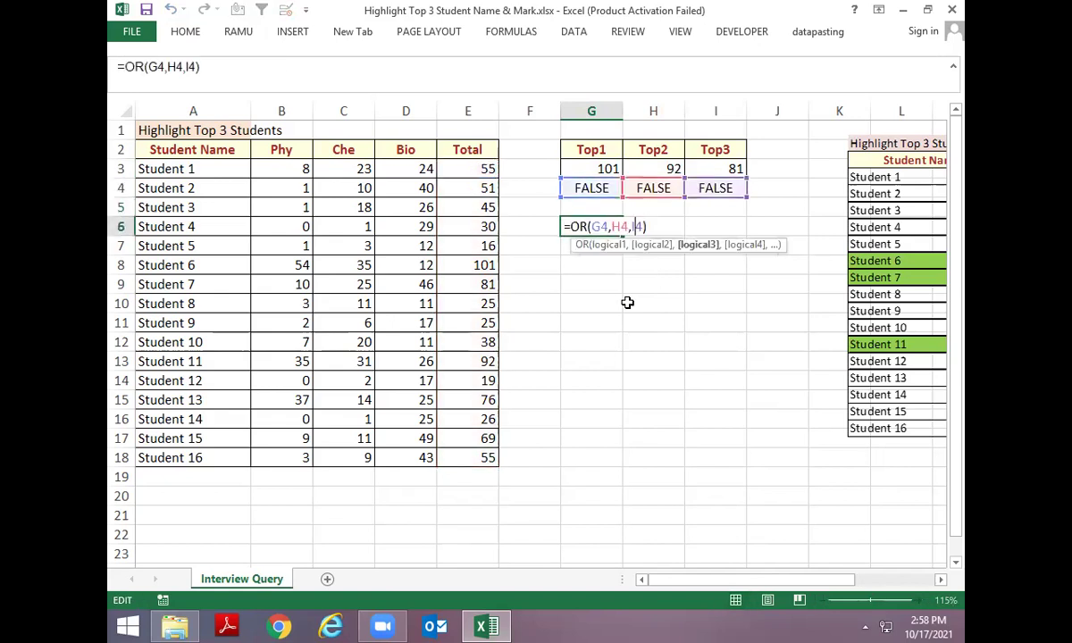
key("Left")
key("Left")
key("Left")
key("Delete")
key("Delete")
key("ctrl+v")
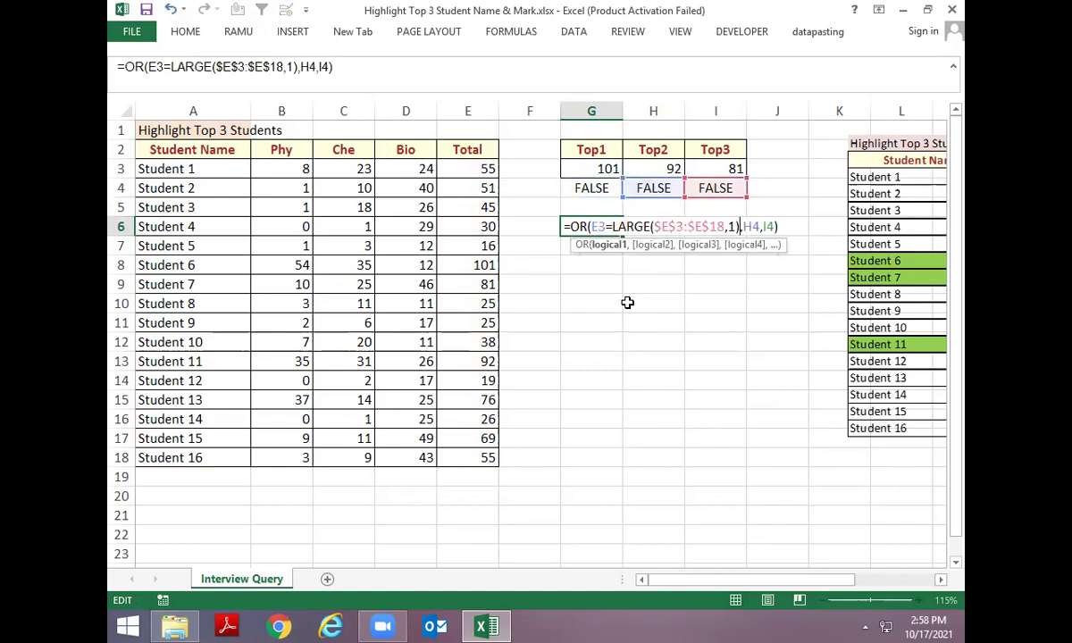
key("Return")
Replace the H4 reference in G6's OR formula with the expression E3=LARGE($E$3:$E$18,2) copied from H4
key("Up")
key("Up")
key("Up")
key("Right")
key("F2")
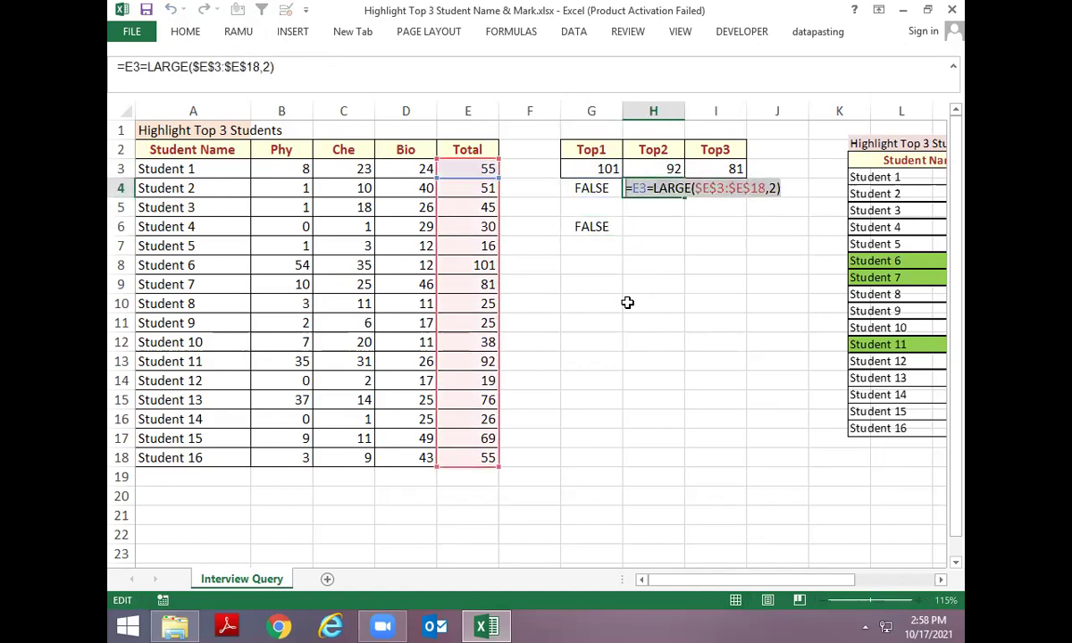
key("Escape")
key("Down")
key("Down")
key("Left")
key("F2")
key("Left")
key("Left")
key("Left")
key("Left")
key("Left")
key("Left")
key("Left")
key("Left")
key("Left")
key("Left")
key("Left")
key("Right")
key("Right")
key("Right")
key("Right")
key("Right")
key("Delete")
key("Delete")
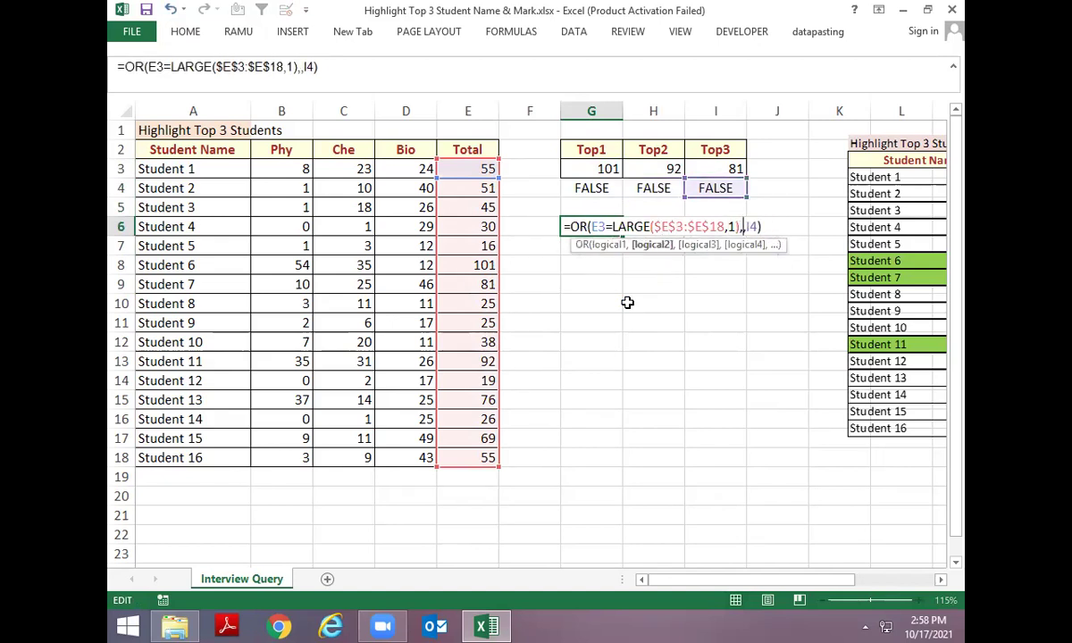
key("ctrl+v")
key("ctrl+Return")
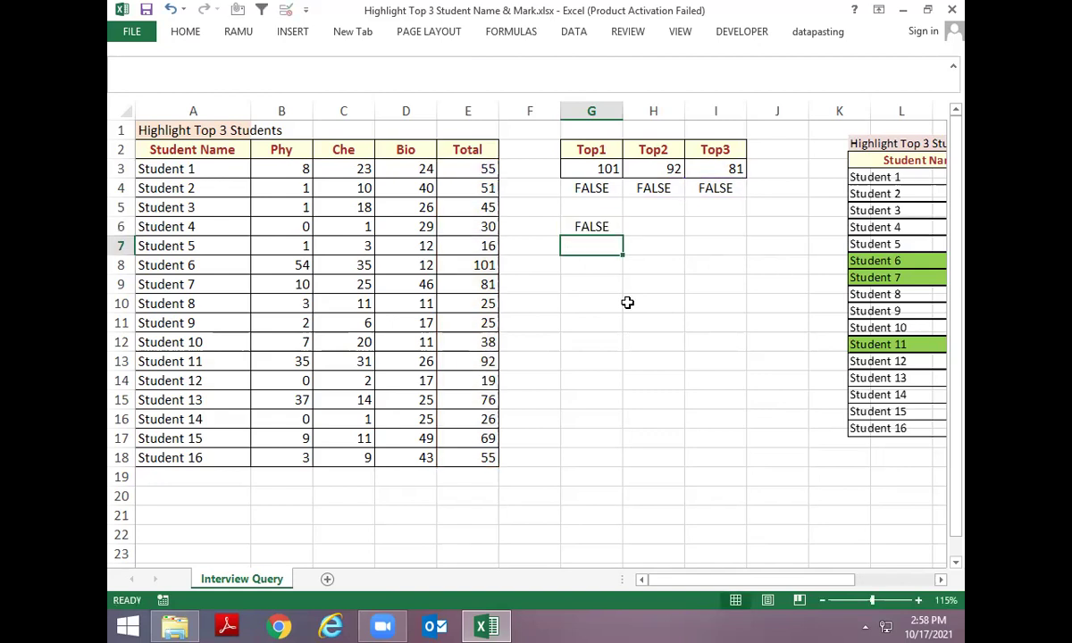
Replace the I4 reference in G6's OR formula with the expression E3=LARGE($E$3:$E$18,3) copied from I4
key("Right")
key("Up")
key("Up")
key("Right")
key("F2")
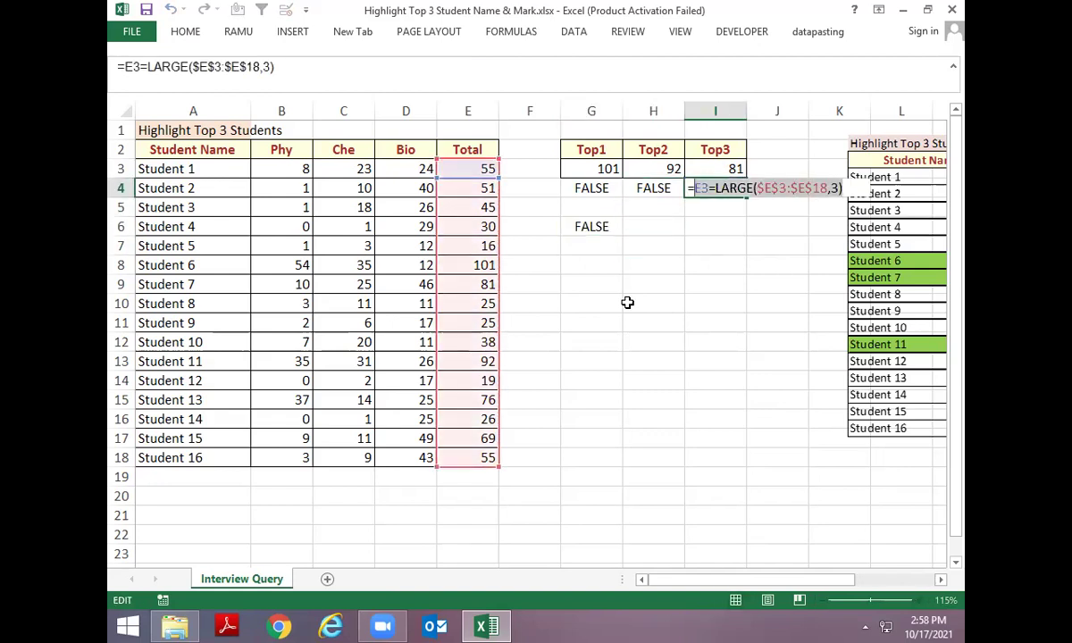
key("ctrl+c")
key("Escape")
key("Left")
key("Left")
key("Down")
key("Down")
key("F2")
key("Left")
key("Left")
key("Delete")
key("Delete")
key("ctrl+v")
key("ctrl+Return")
Clear the helper cells G2:I4 as a test of the combined formula's independence, and undo the clearing
key("Up")
key("Up")
key("Up")
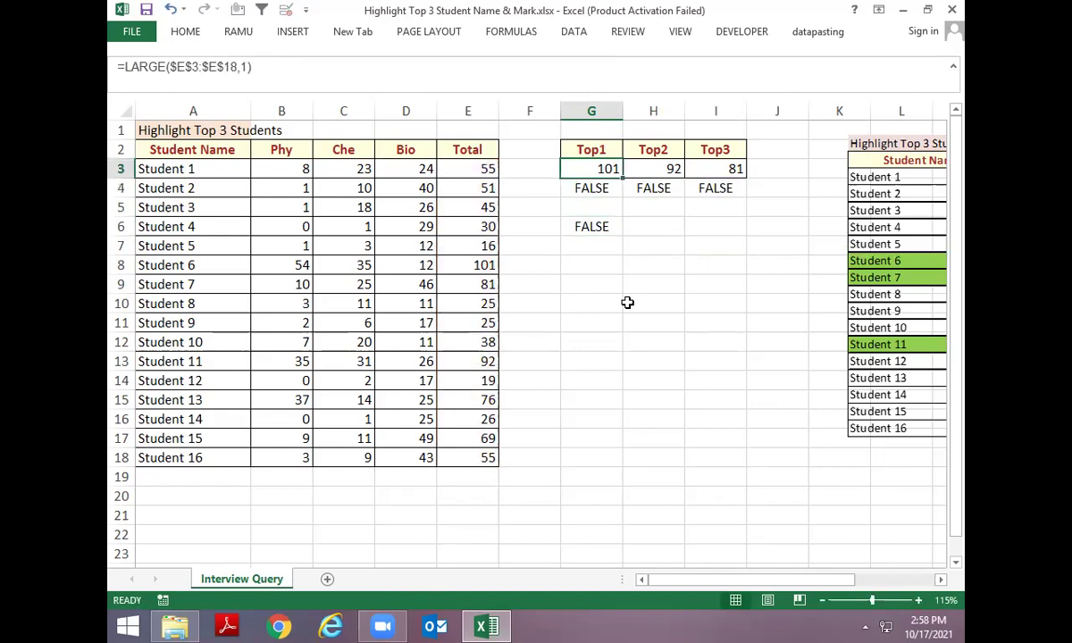
key("Up")
key("shift+Down")
key("shift+Down")
key("shift+Right")
key("shift+Right")
key("Delete")
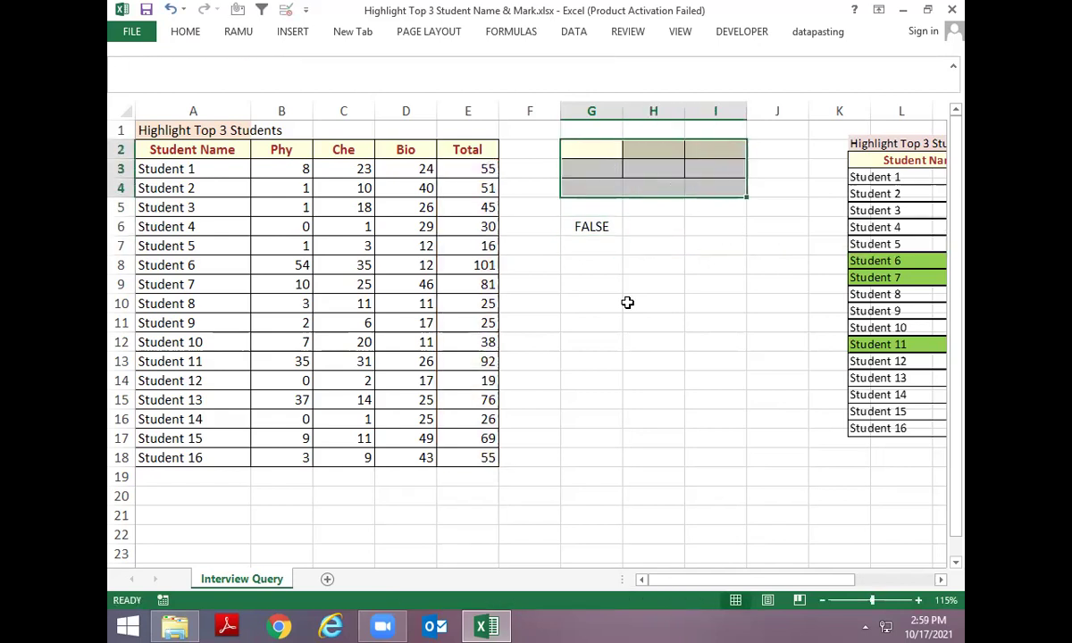
key("ctrl+z")
Copy the complete OR formula text from G6, leaving the cell unedited
key("Down")
key("Down")
key("Down")
key("Down")
key("F2")
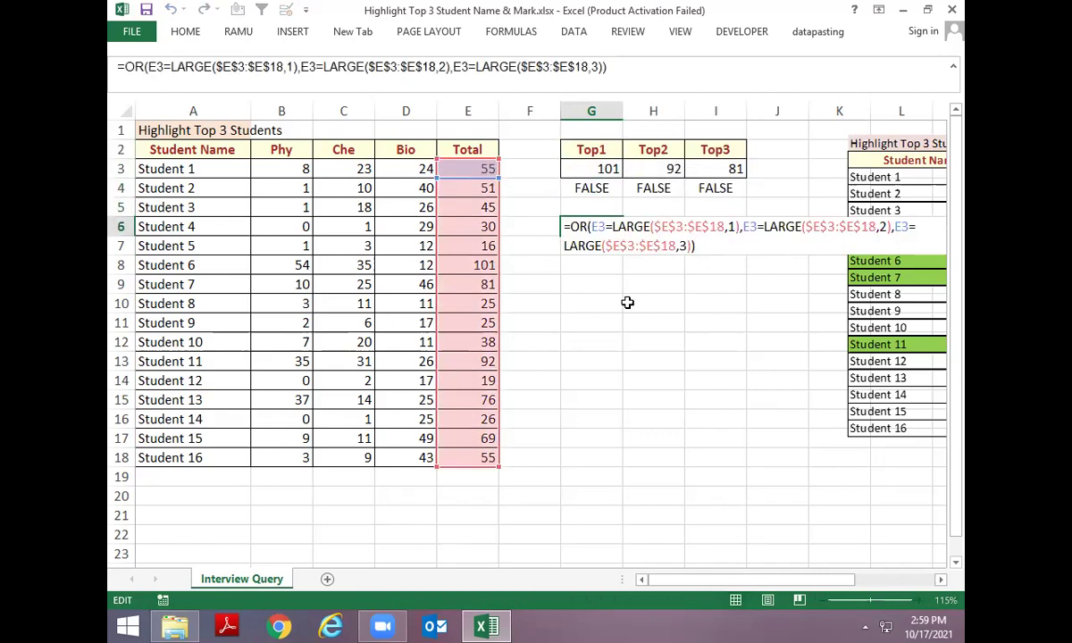
key("ctrl+shift+Home")
key("Escape")
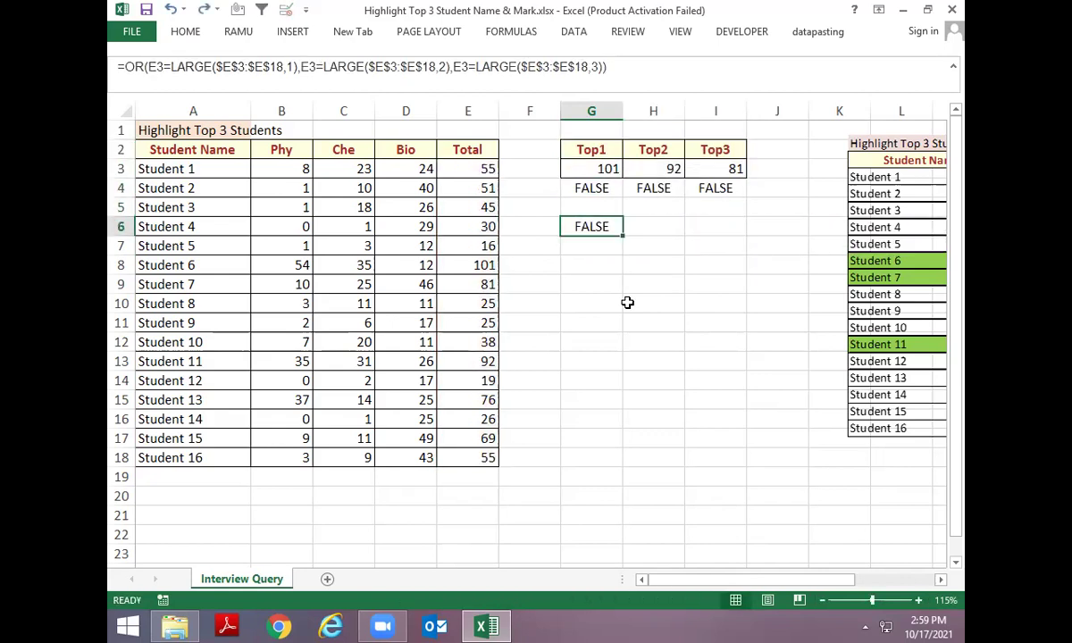
Create a formula-based conditional formatting rule for E3, using the copied OR formula with the three LARGE comparisons as its condition
key("Left")
key("Left")
key("Up")
key("Up")
key("Up")
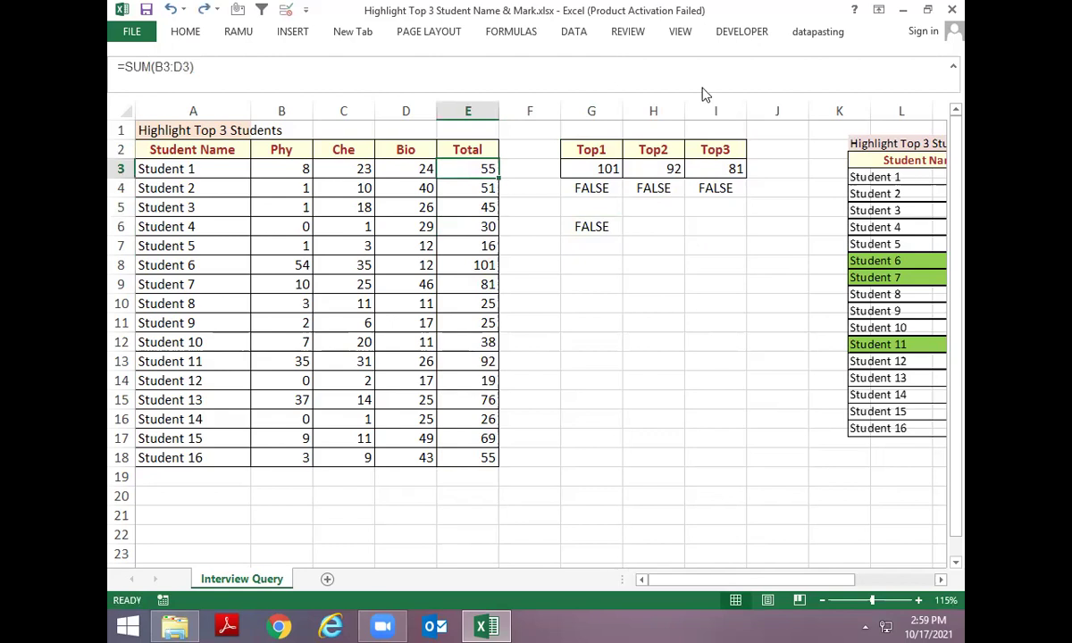
key("alt+h")
left_click(682, 55)
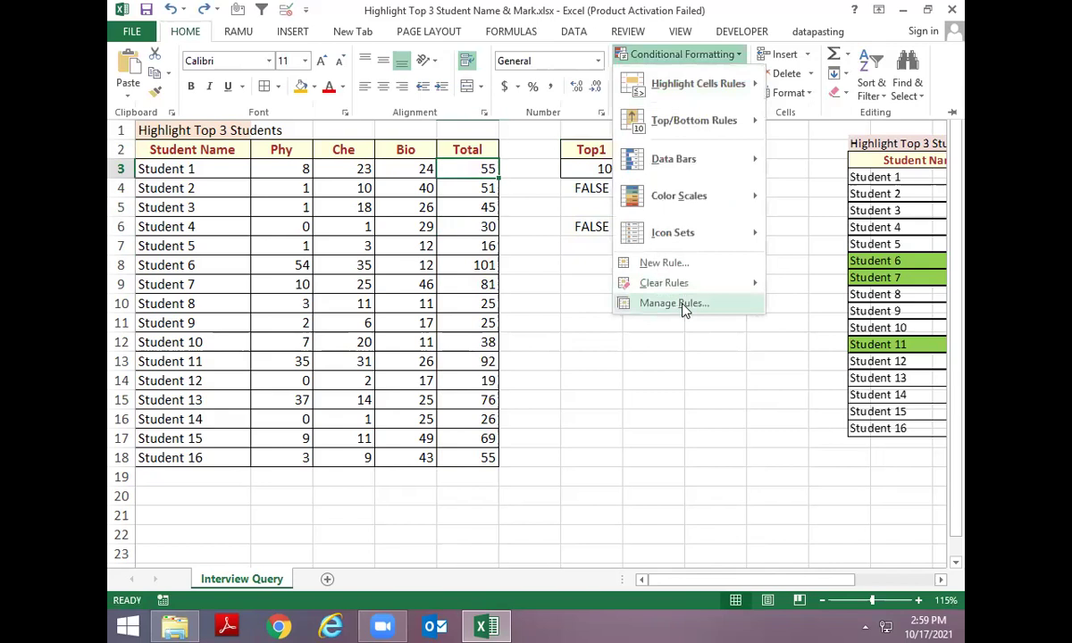
left_click(682, 304)
left_click(484, 266)
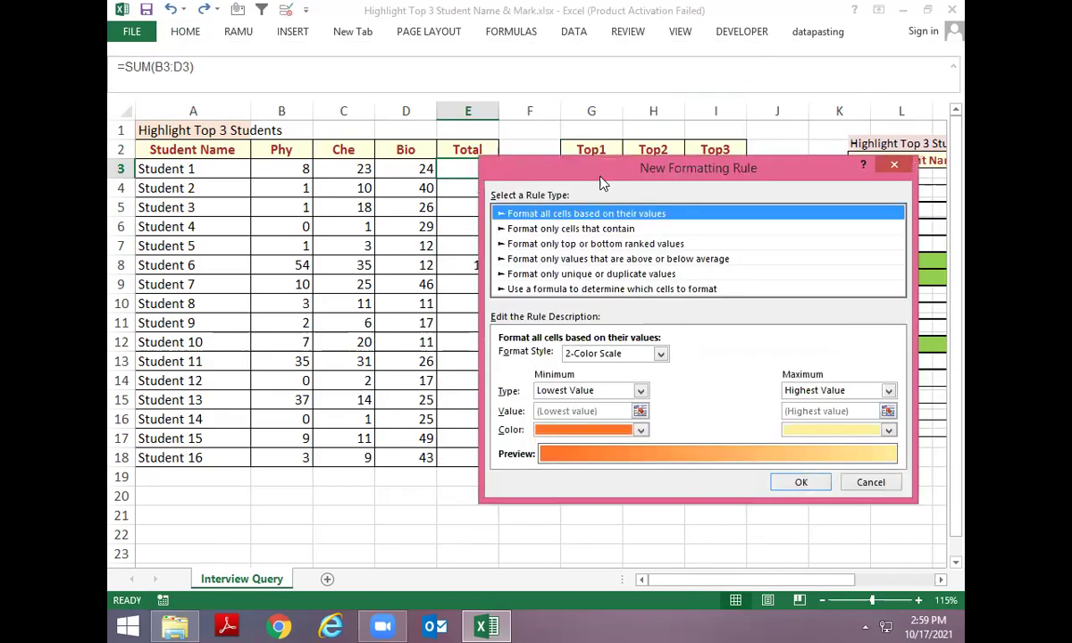
left_click(571, 288)
left_click(546, 320)
key("ctrl+v")
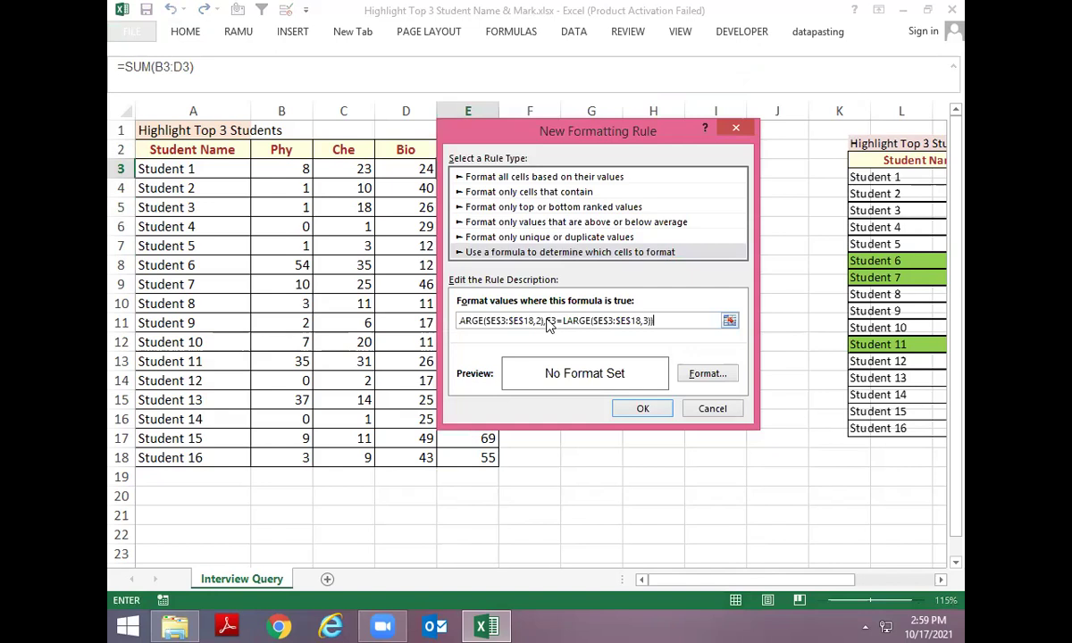
Give the new rule a light green fill and apply it to cell E3
left_click(699, 374)
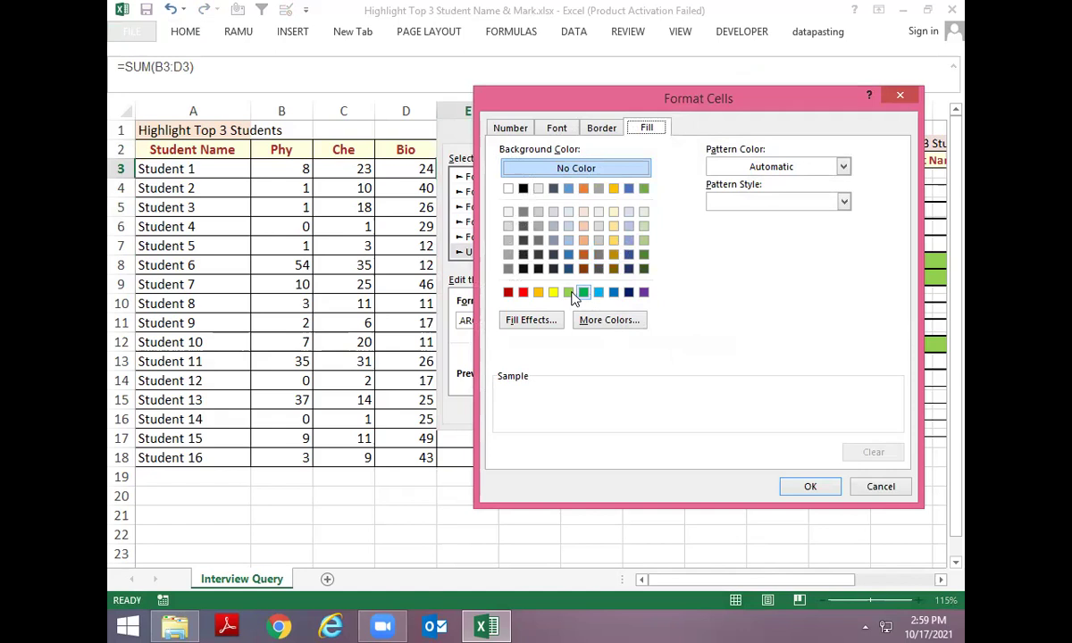
left_click(570, 293)
left_click(810, 486)
left_click(642, 408)
left_click(933, 438)
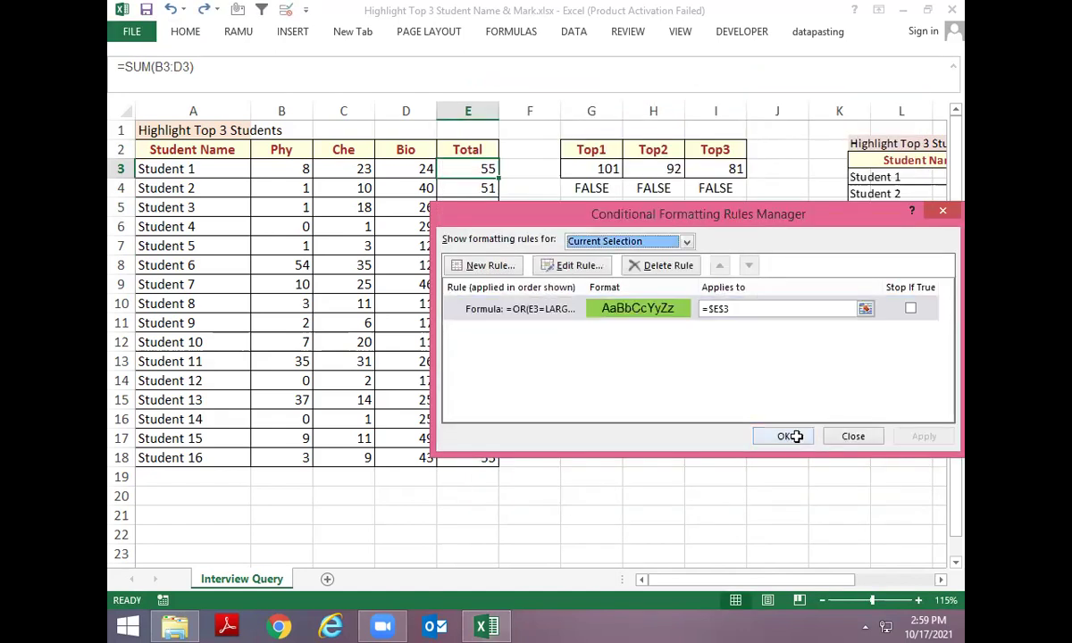
left_click(790, 436)
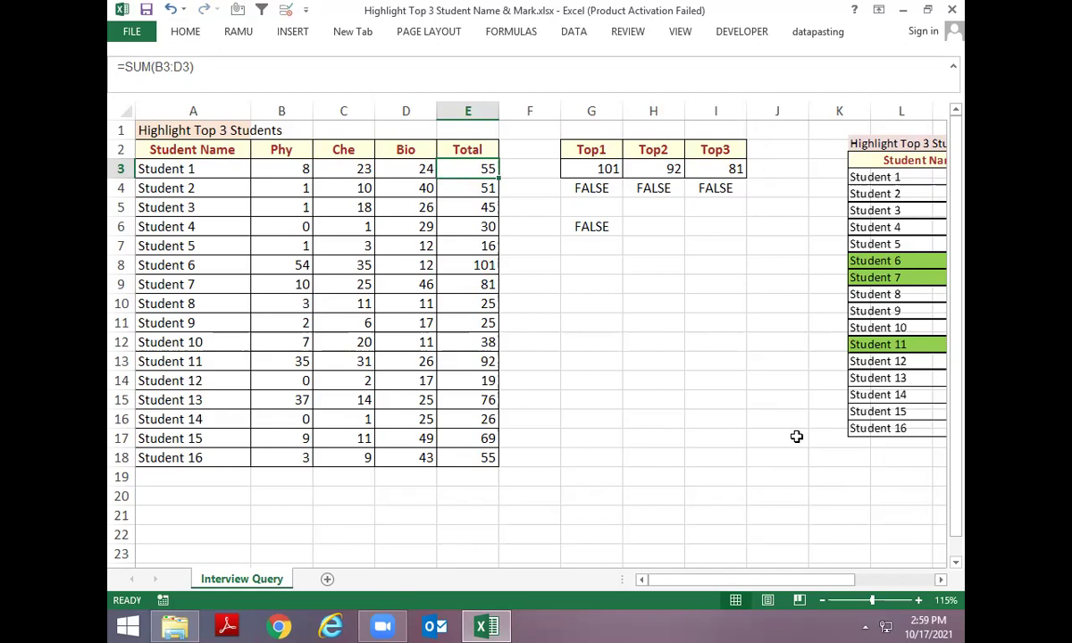
key("Up")
key("Down")
key("Right")
key("Right")
key("Down")
key("Down")
key("Up")
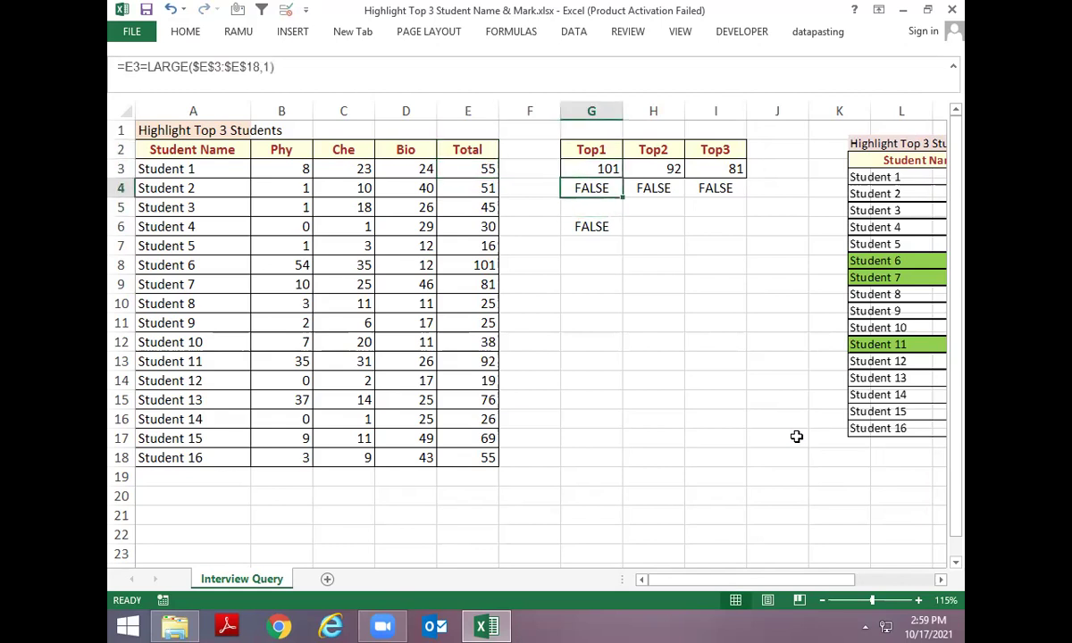
key("Left")
key("Left")
key("Up")
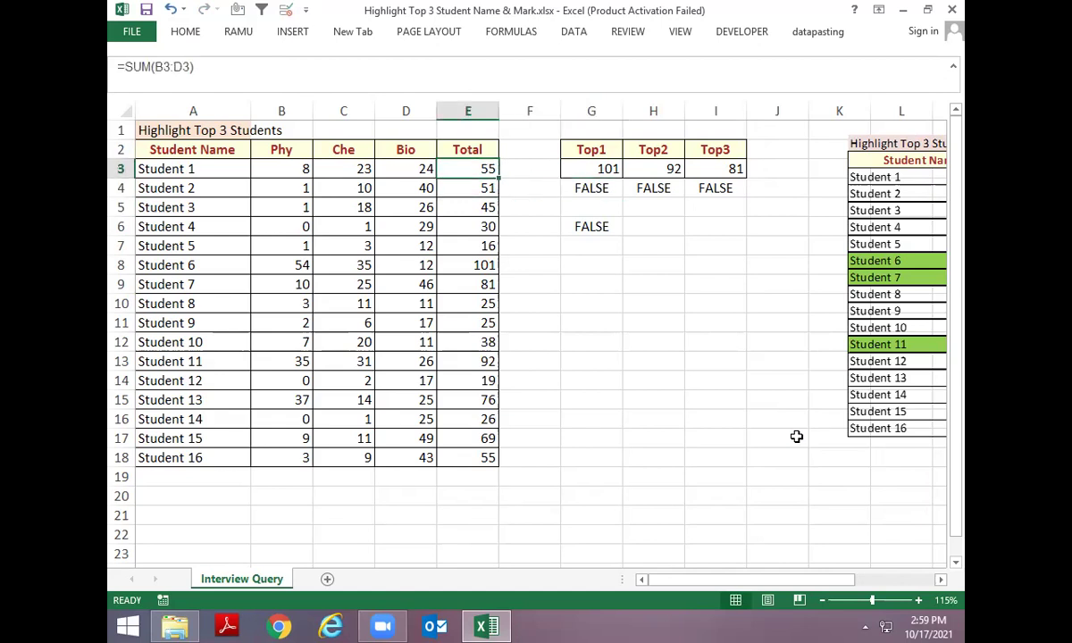
Copy only the formatting of E3 onto the totals in E3:E18 with Paste Special Formats
key("ctrl+c")
key("ctrl+shift+Down")
key("alt+e")
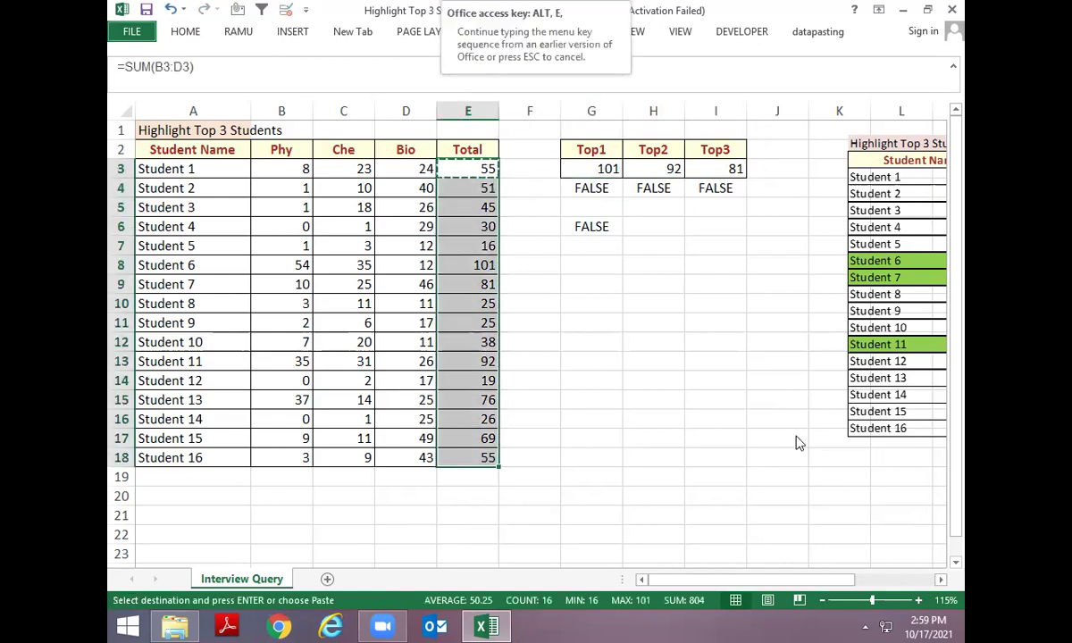
key("s")
key("t")
key("Return")
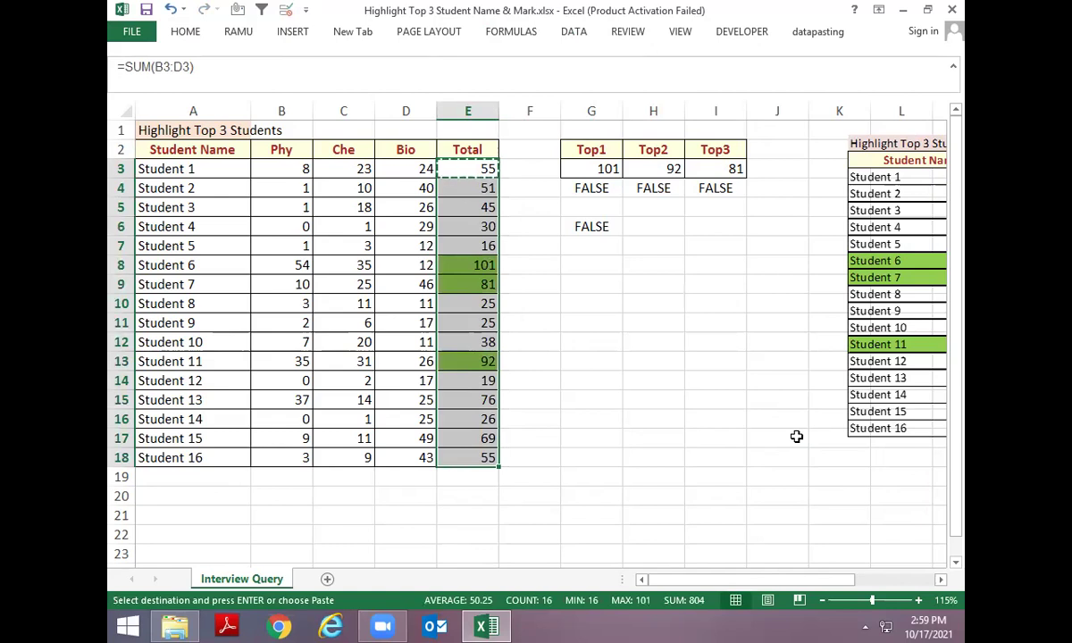
key("Escape")
key("ctrl+Left")
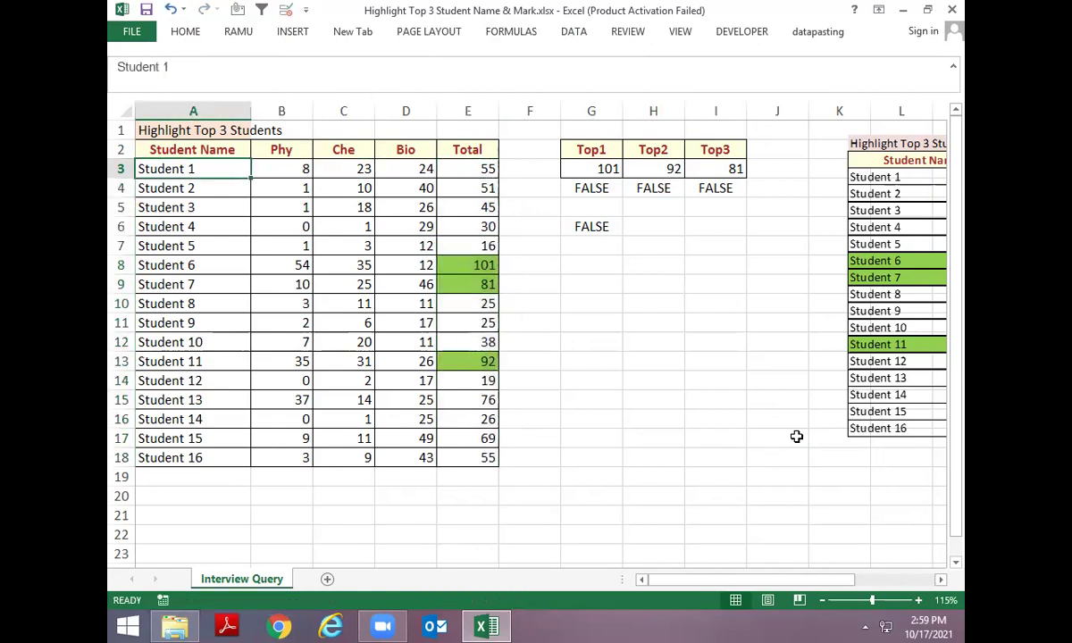
key("Right")
key("Right")
key("Right")
key("Right")
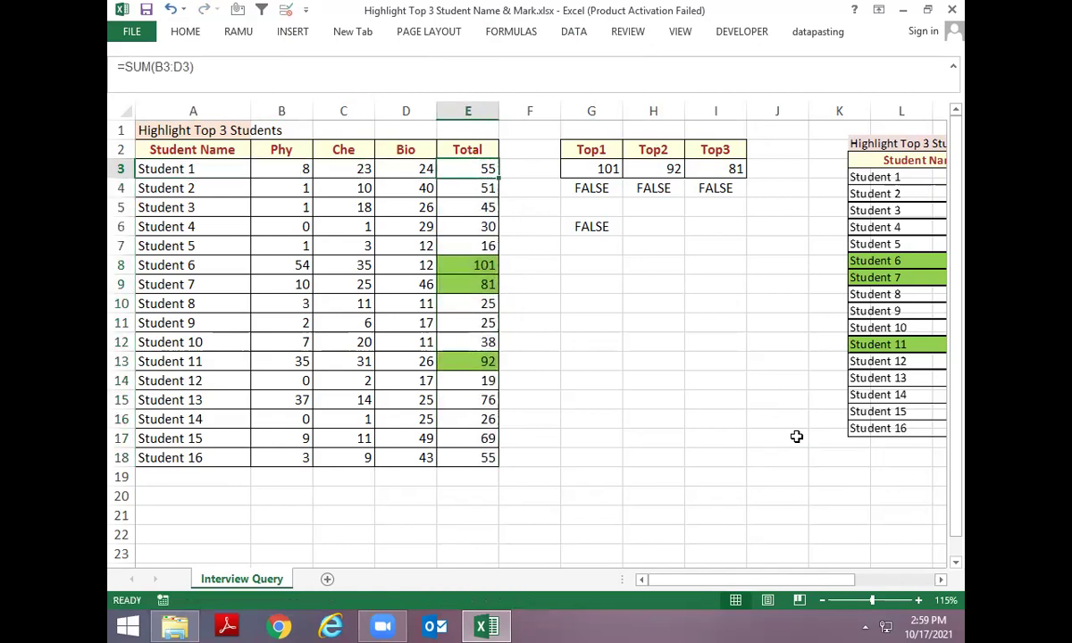
key("Left")
Lock the column of the first E3 reference in the OR formula in G6, making it $E3
key("Right")
key("Right")
key("Right")
key("Down")
key("Down")
key("Down")
key("F2")
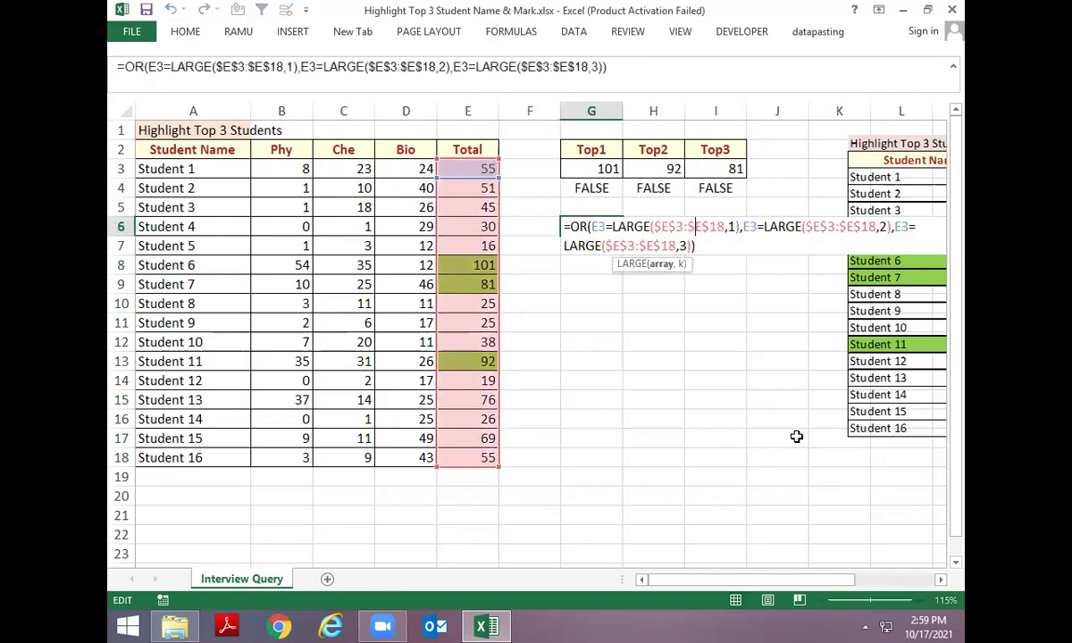
key("Left")
key("Left")
key("Left")
key("Left")
key("Left")
key("Left")
key("Left")
key("Left")
key("Left")
key("Left")
key("Left")
key("Left")
key("Left")
key("Left")
key("Left")
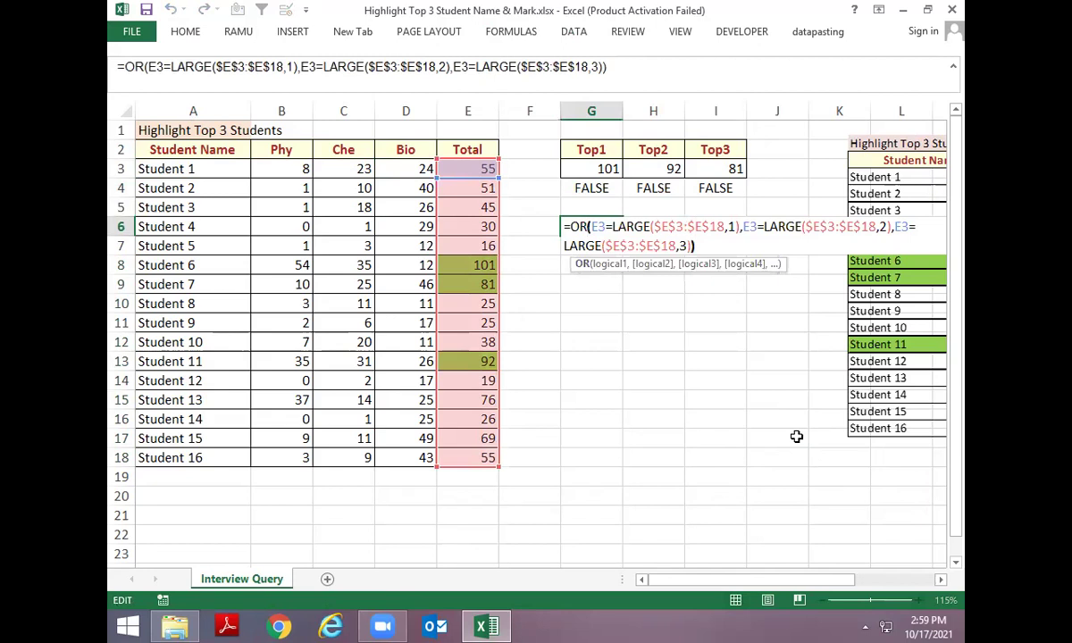
key("Right")
type("$")
Change the E3 reference in the formula's second LARGE comparison to $E3
key("Right")
key("Right")
key("Right")
key("Right")
key("Right")
key("Right")
key("Right")
key("Right")
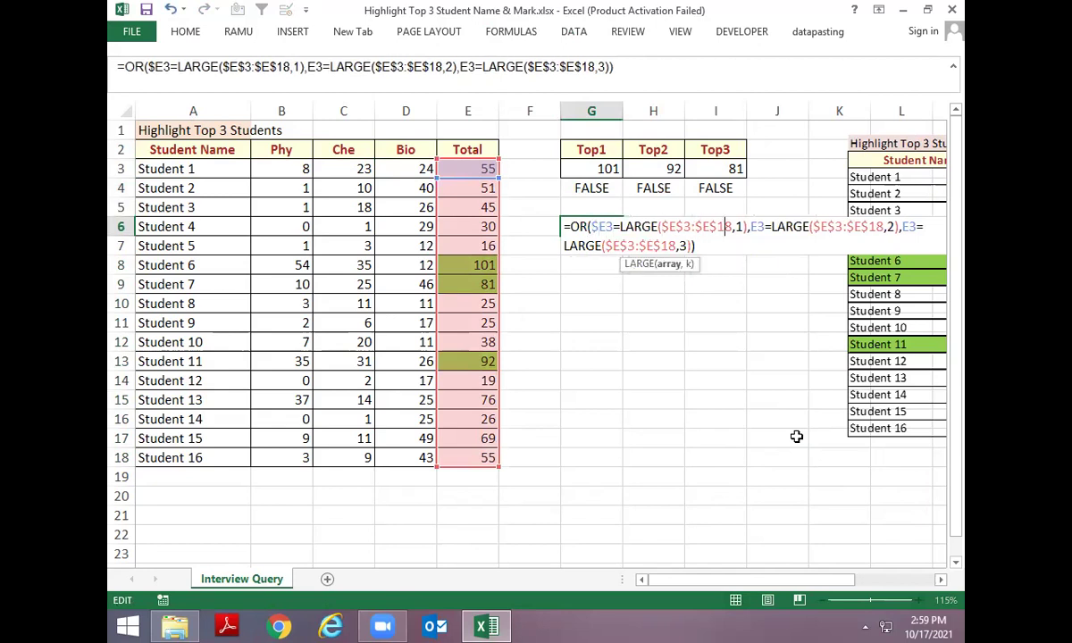
key("Right")
key("Right")
key("Right")
key("Right")
key("Right")
type("$")
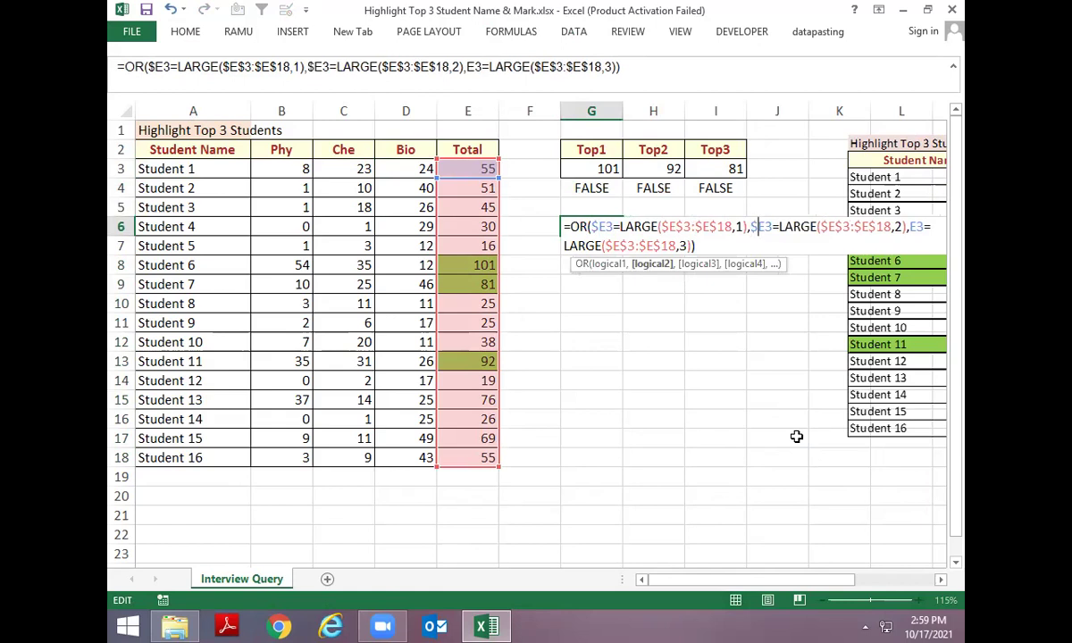
Change the E3 reference in the third LARGE comparison to $E3 and commit the formula in G6
key("Right")
key("Right")
key("Right")
key("Right")
key("Right")
key("Right")
key("Right")
key("Right")
key("Right")
key("Right")
key("Right")
key("Right")
key("Right")
key("Right")
key("Right")
key("Right")
key("Right")
key("Right")
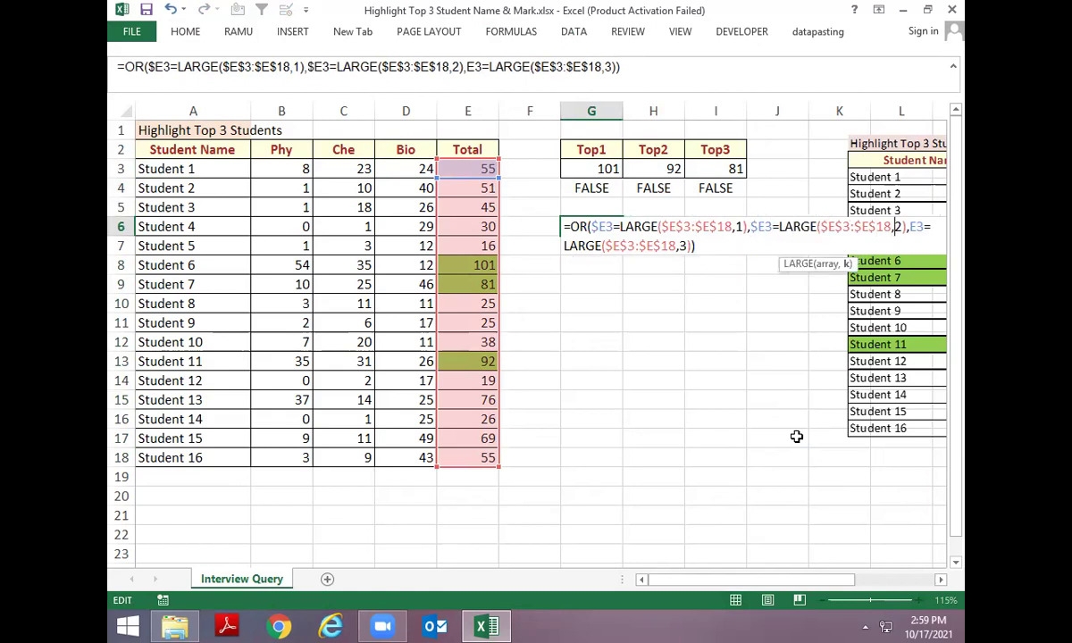
type("$")
key("Return")
Copy the full column-locked OR formula text from G6, leaving the cell unedited
key("Up")
key("F2")
key("ctrl+shift+Home")
key("ctrl+c")
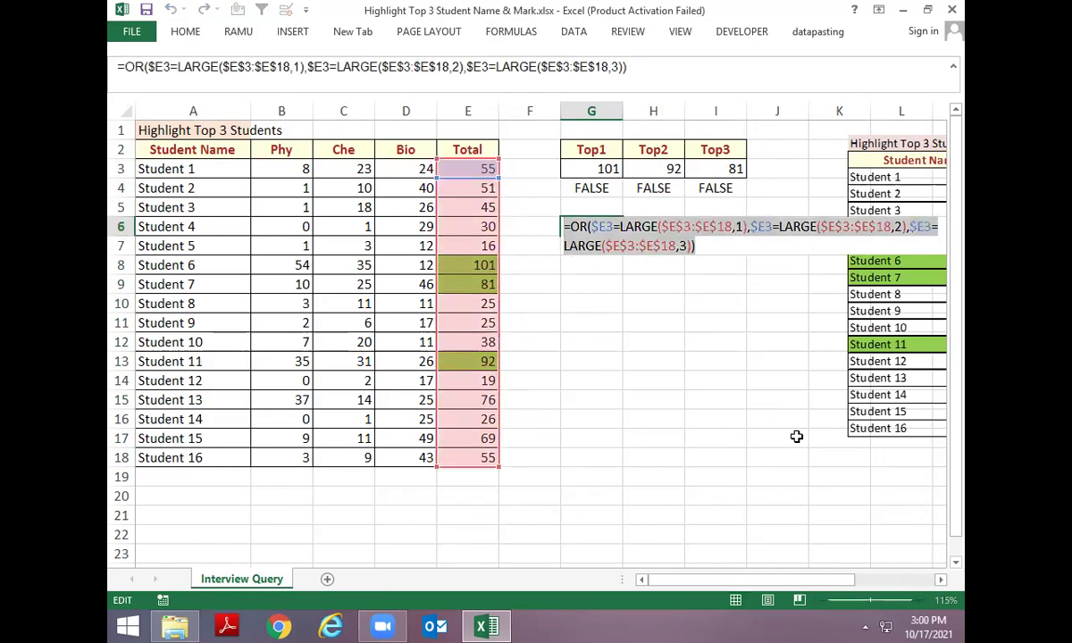
key("Escape")
Select the whole student data range A3:E18 without its headers
key("Left")
key("Up")
key("Left")
key("ctrl+Up")
key("ctrl+Left")
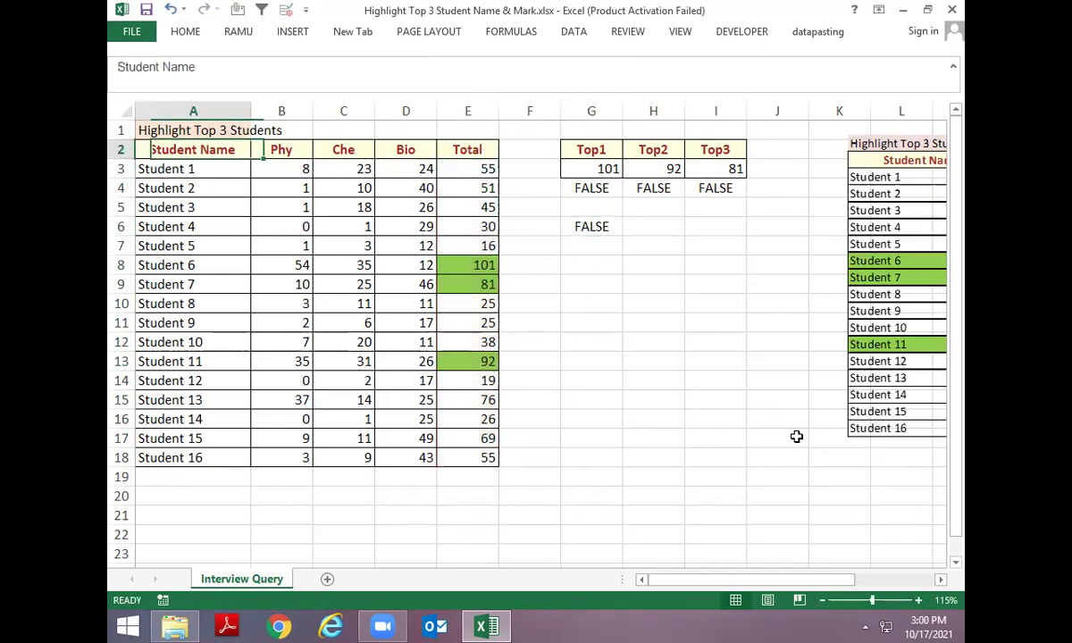
key("Down")
key("ctrl+shift+Right")
key("ctrl+shift+Down")
left_click(192, 34)
left_click(682, 54)
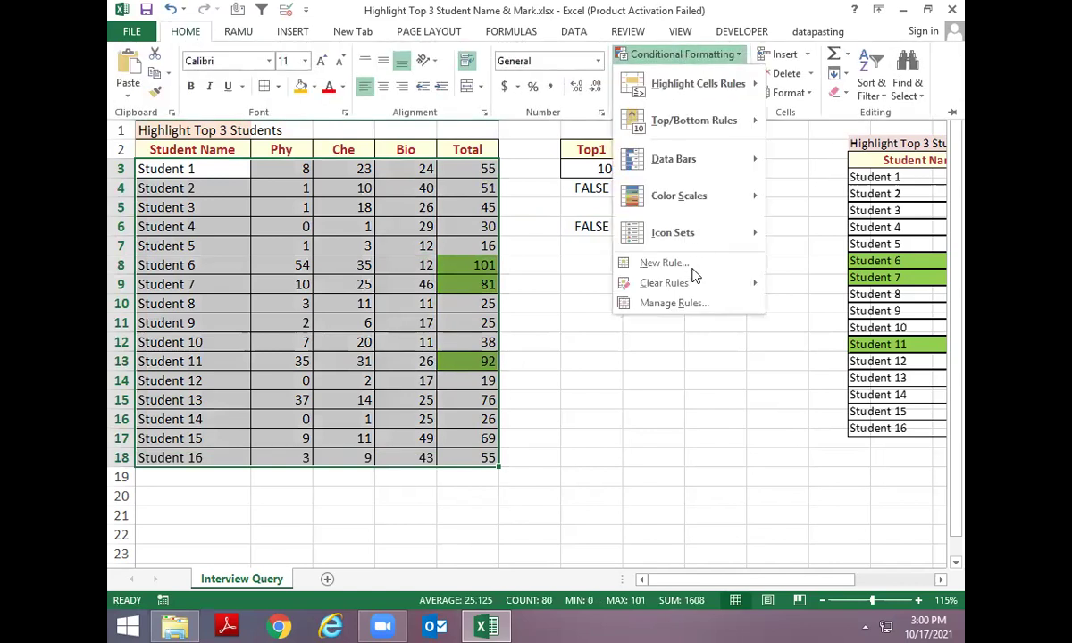
left_click(673, 303)
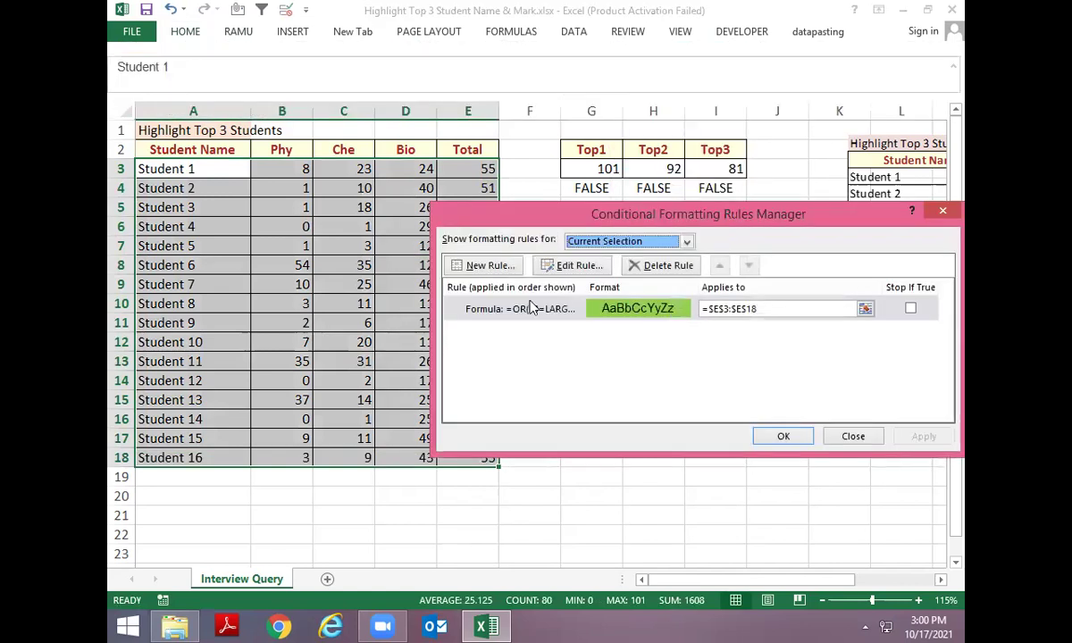
left_click(533, 306)
left_click(658, 266)
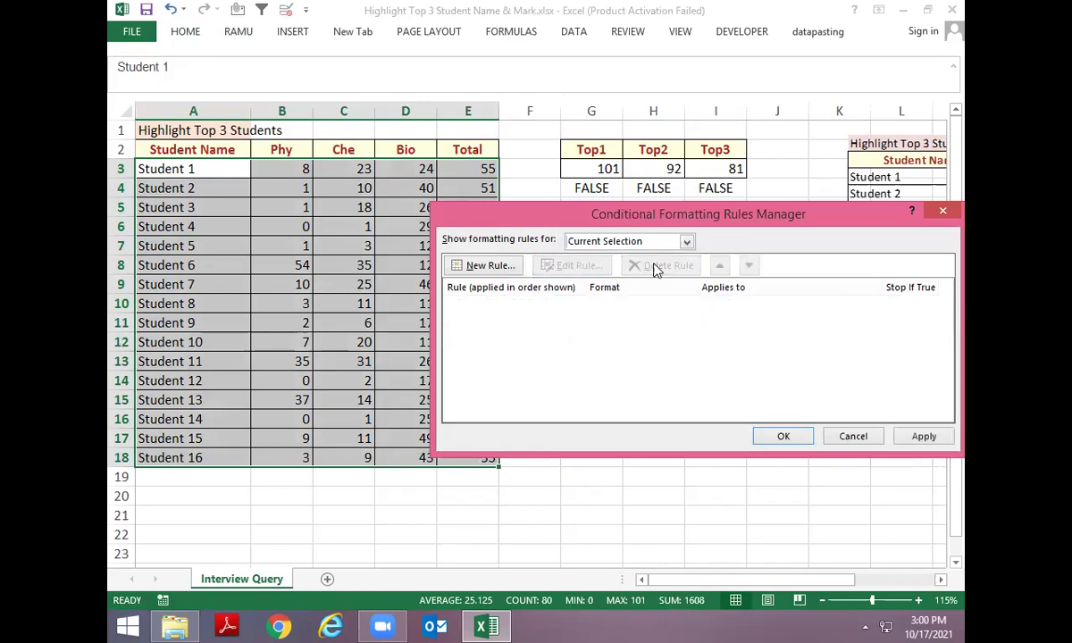
key("Return")
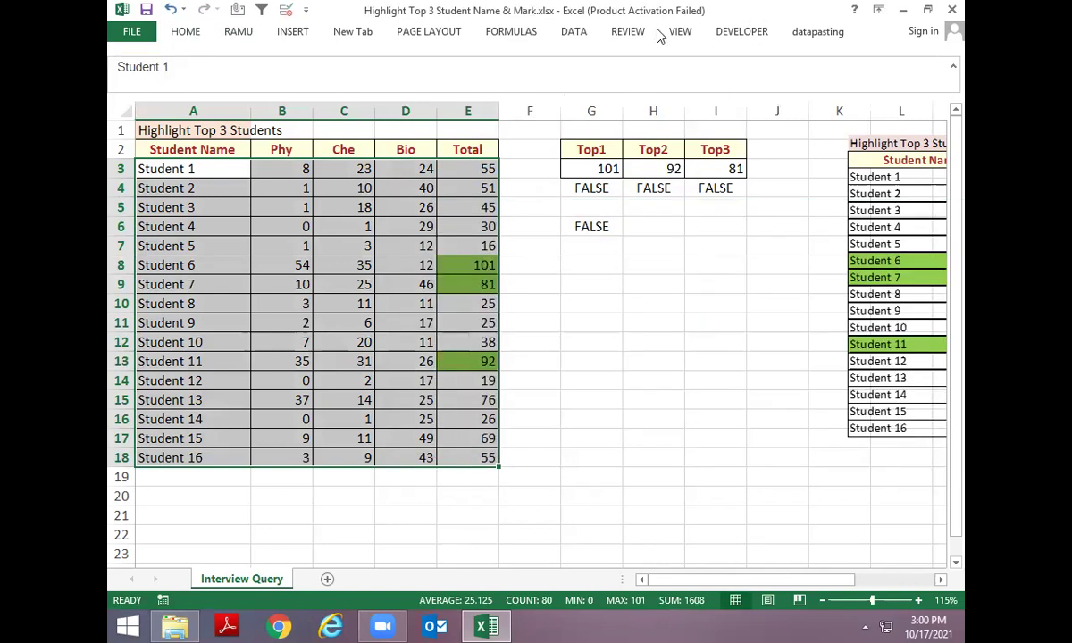
Replace the formula of the existing conditional formatting rule with the copied OR formula using $E3, and apply the change
left_click(198, 33)
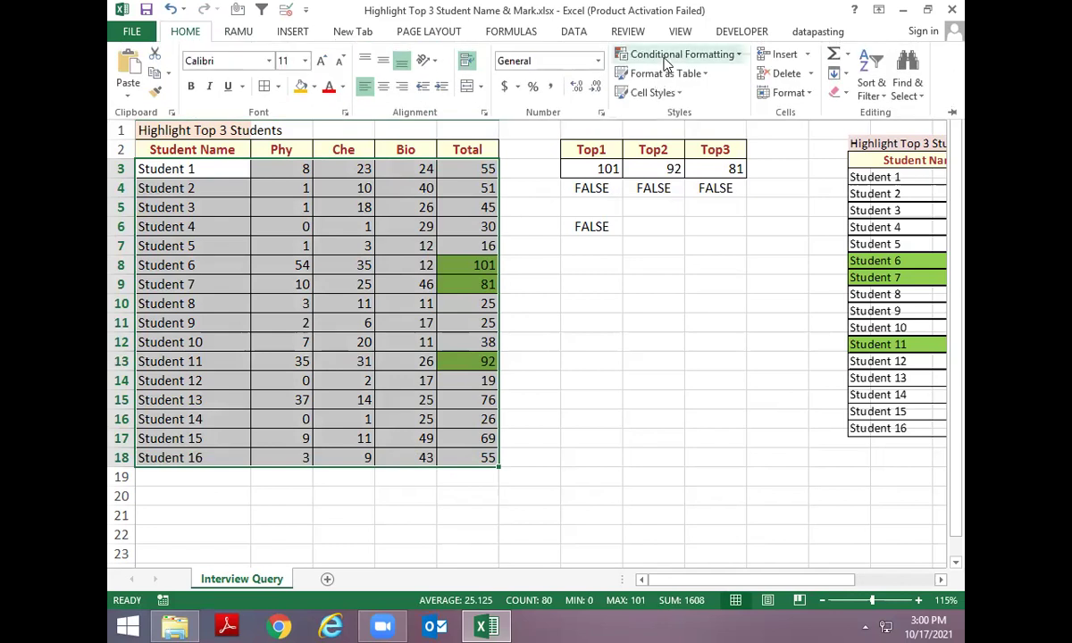
left_click(684, 55)
left_click(672, 303)
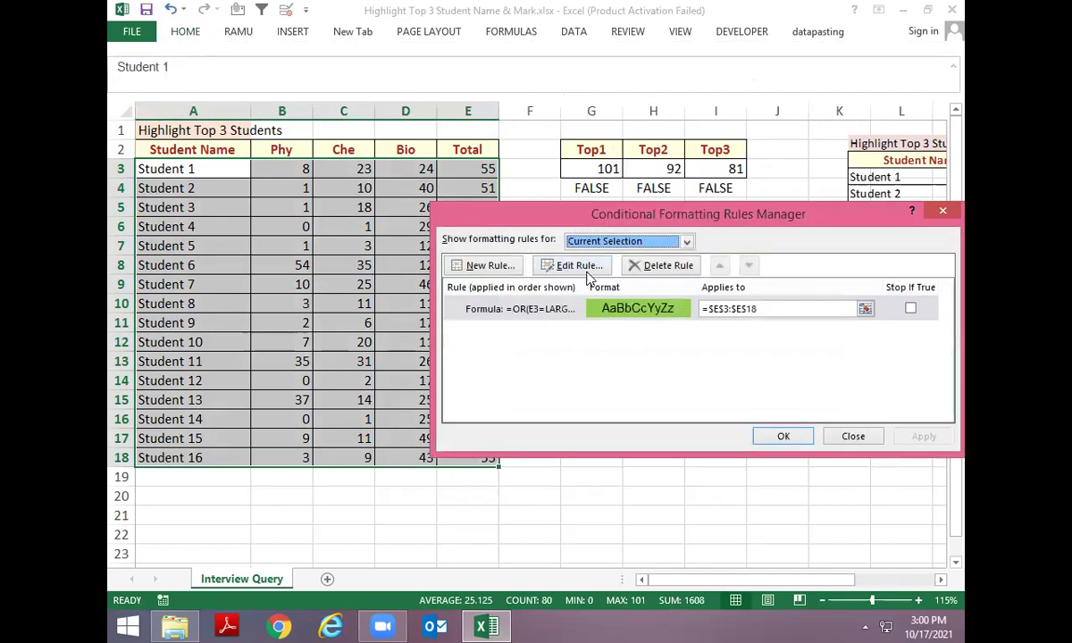
left_click(564, 263)
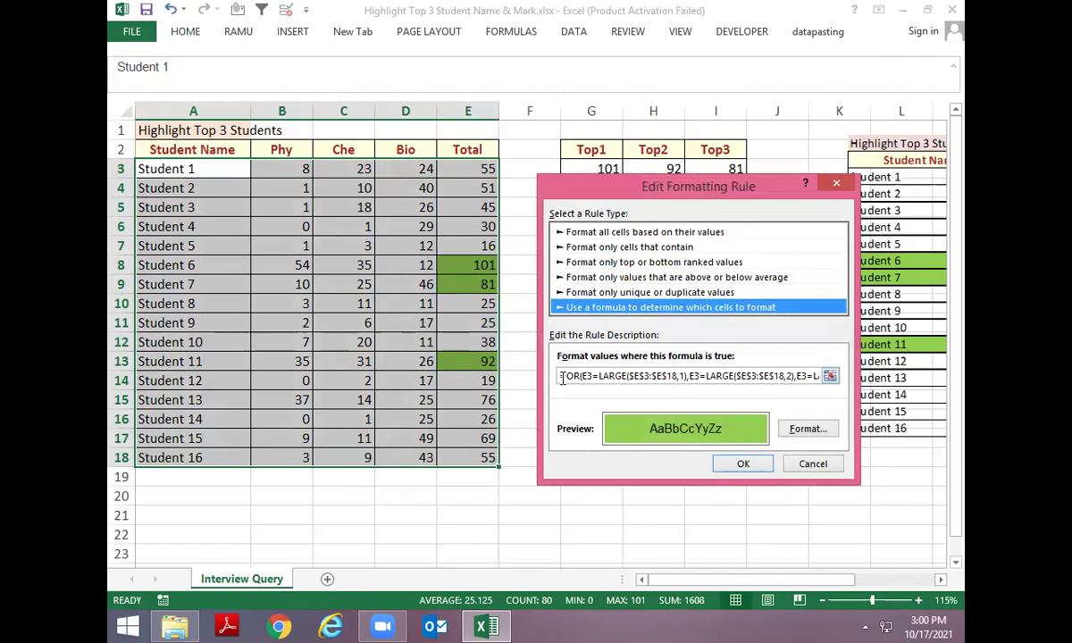
left_click_drag(563, 377, 924, 390)
key("Delete")
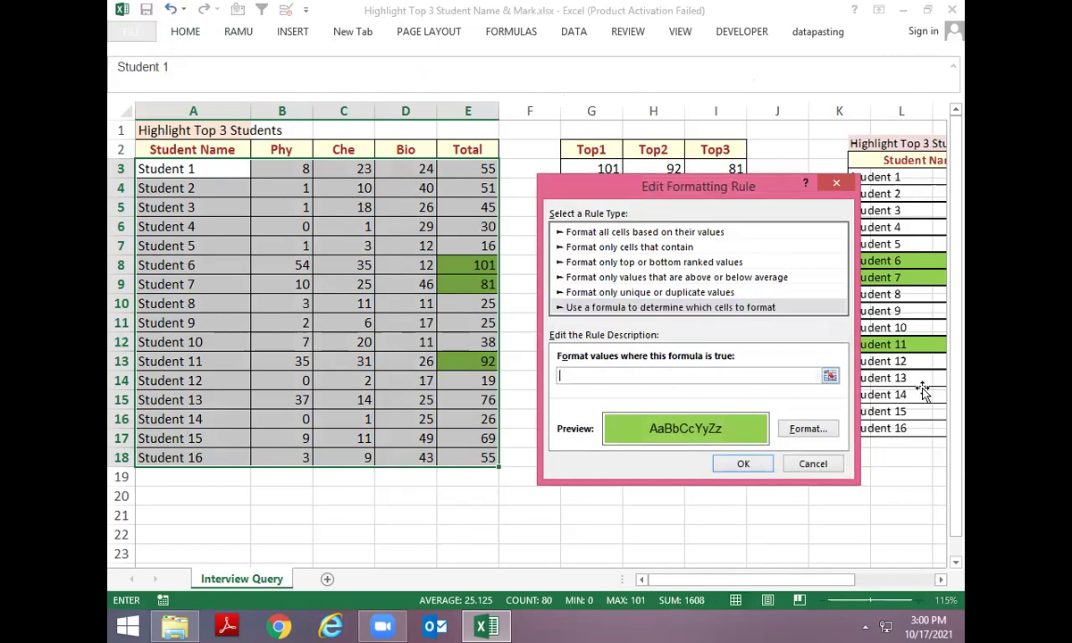
key("ctrl+v")
left_click(746, 465)
left_click(924, 437)
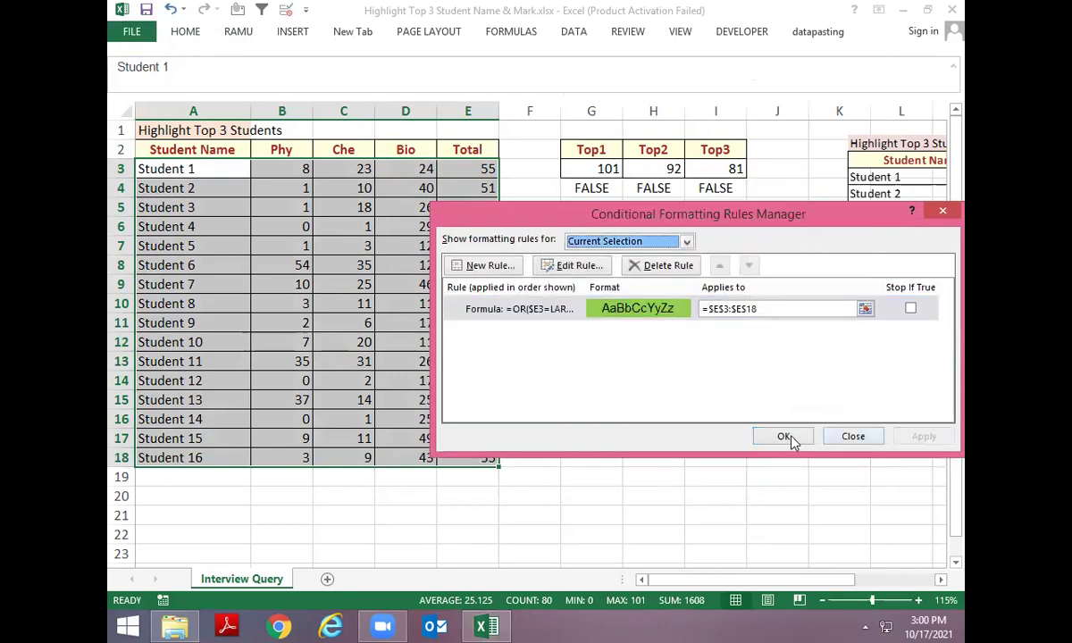
left_click(783, 437)
left_click(446, 243)
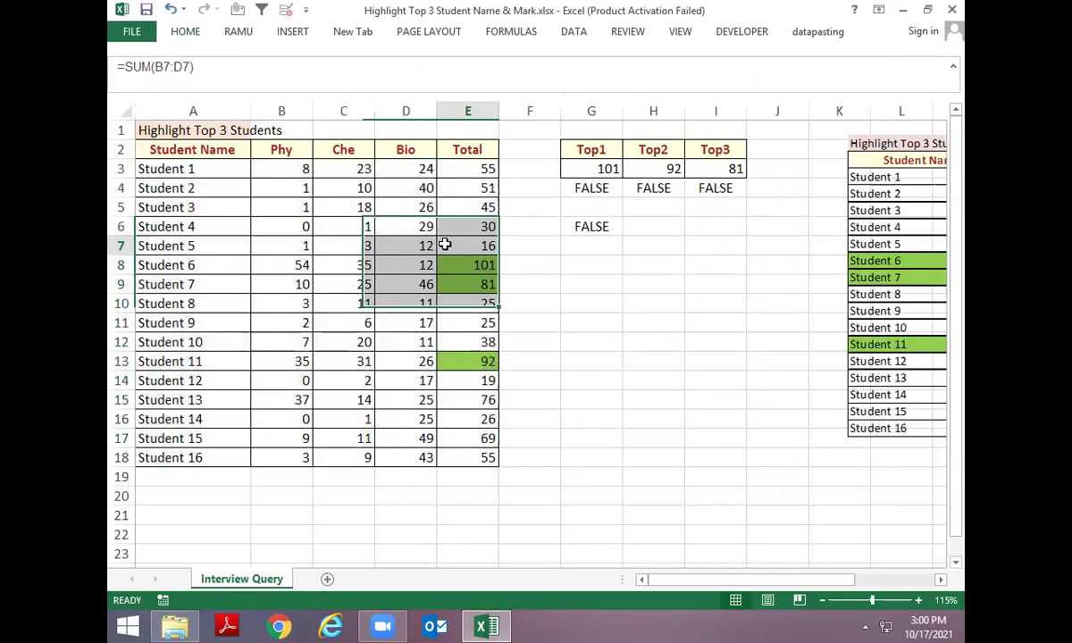
key("Up")
key("Up")
key("Up")
key("Up")
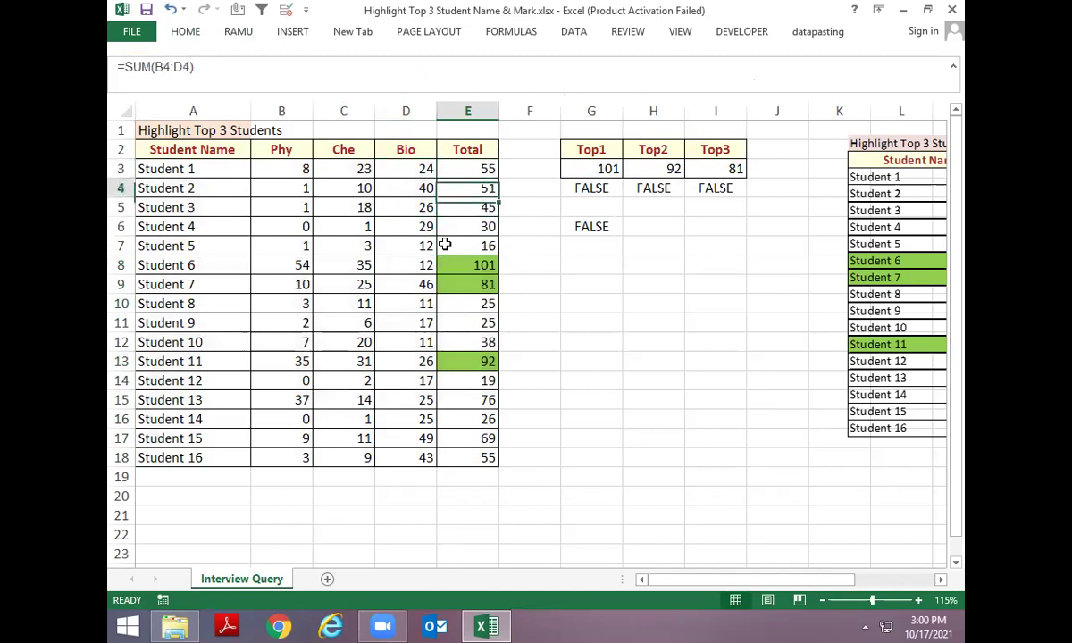
key("Left")
key("Right")
key("Down")
key("Up")
Try pasting only the formatting of E3 onto the student names in A3:A18, and undo the paste
key("ctrl+c")
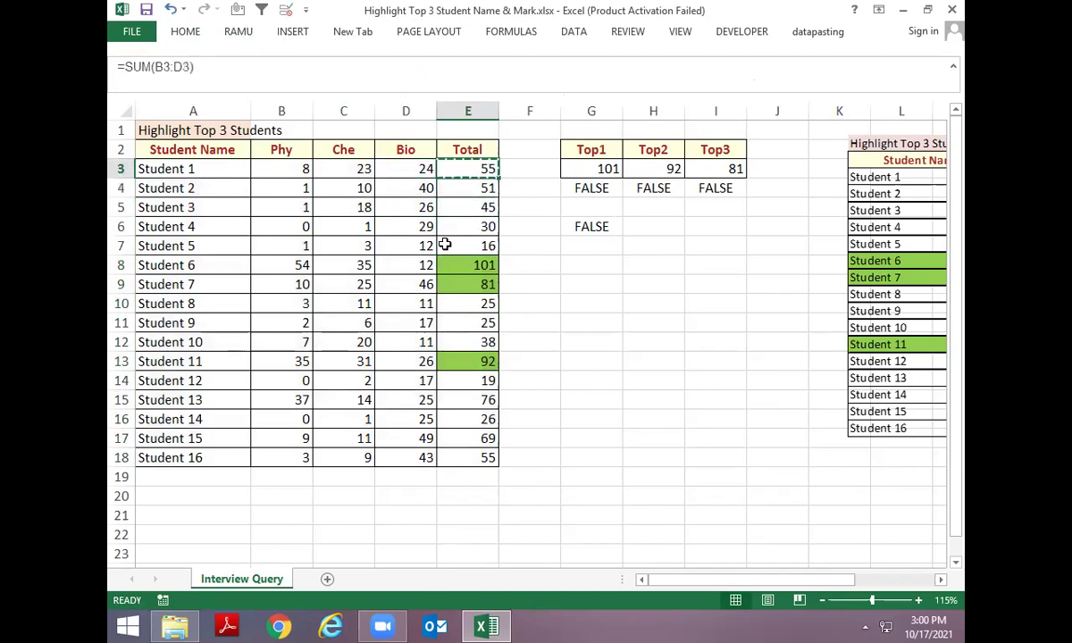
key("ctrl+Left")
key("ctrl+shift+Down")
key("alt+e")
key("s")
key("t")
key("Return")
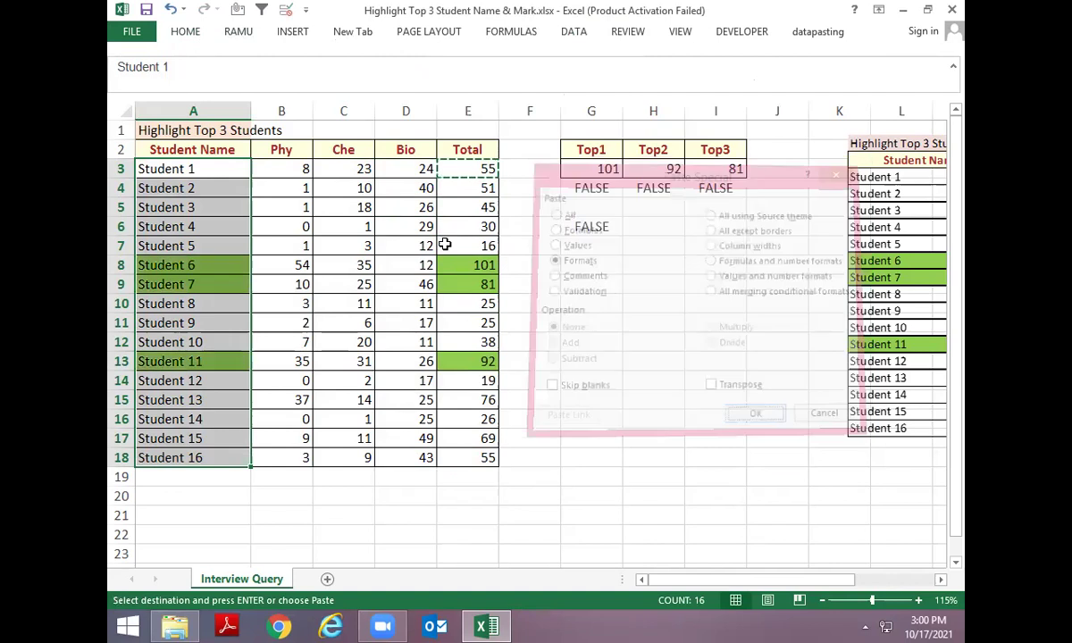
key("ctrl+z")
key("Escape")
Copy the totals E3:E18 and paste only their formats over the whole data range A3:E18
key("Right")
key("Right")
key("Right")
key("Right")
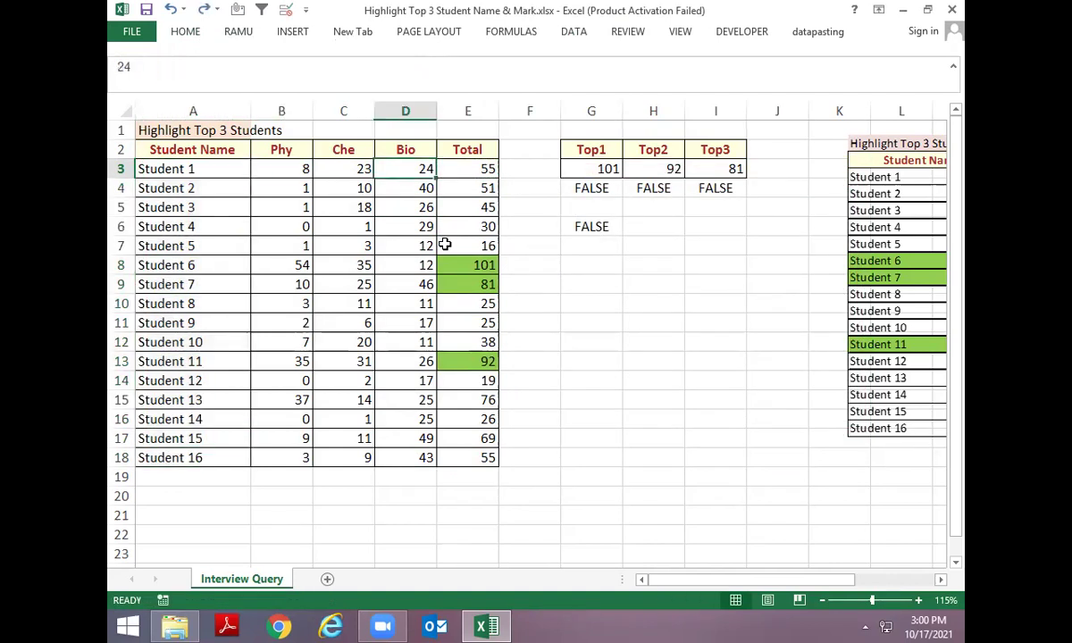
key("ctrl+c")
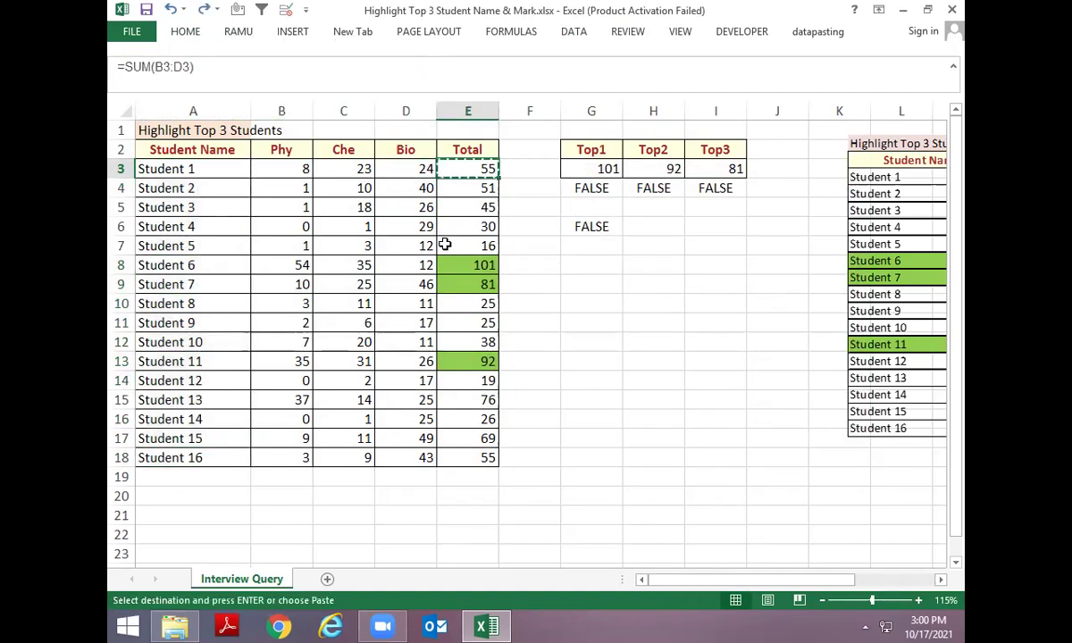
key("ctrl+shift+Down")
key("ctrl+c")
key("ctrl+Left")
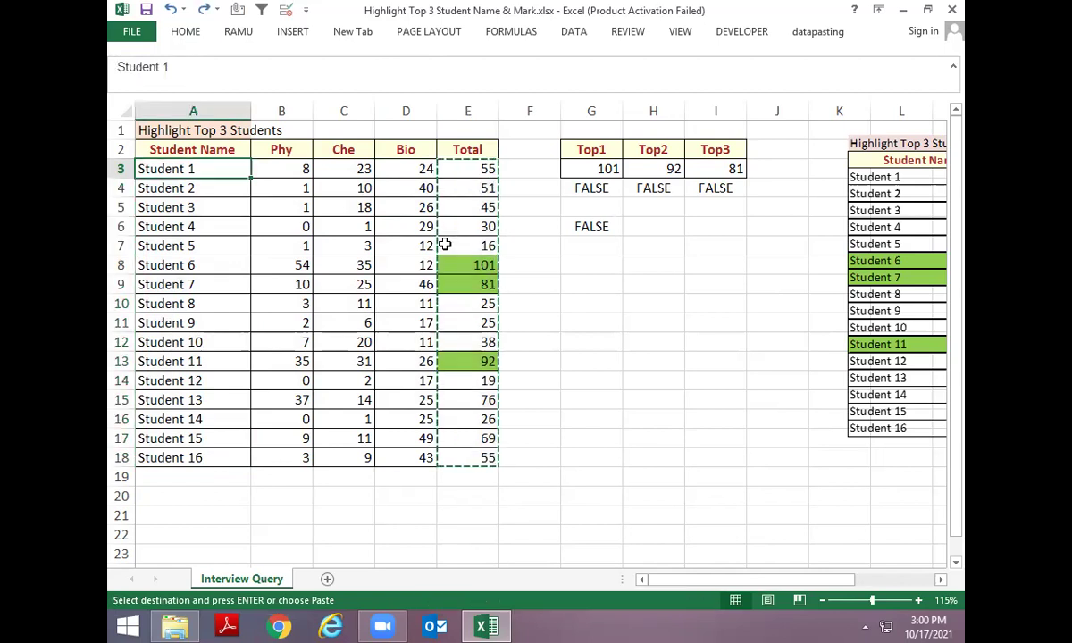
key("ctrl+shift+Down")
key("ctrl+shift+Right")
key("alt+e")
key("s")
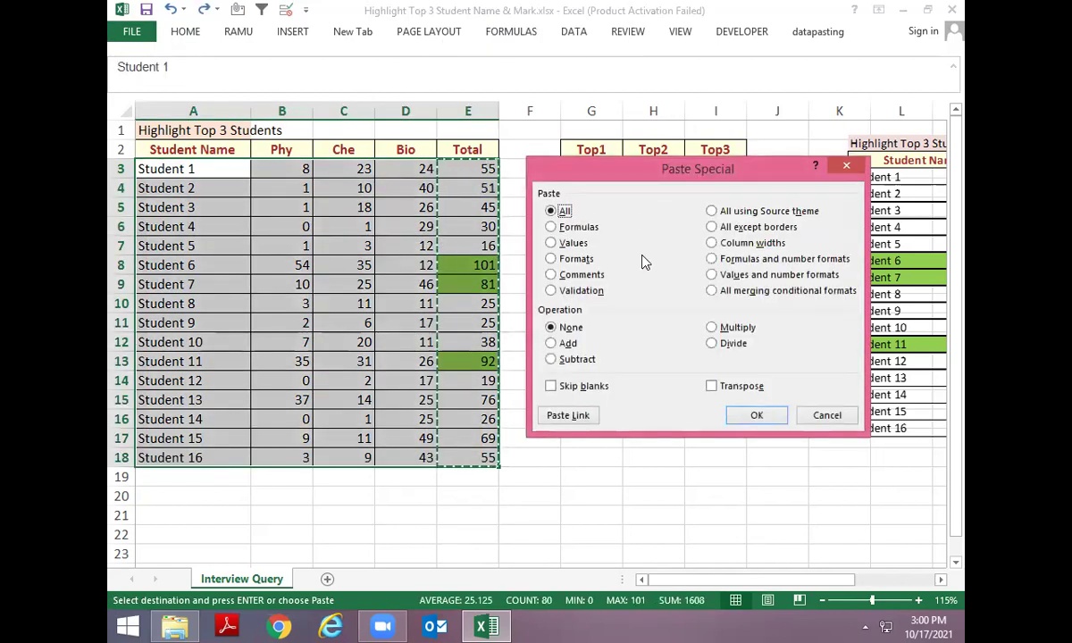
left_click(581, 261)
left_click(768, 414)
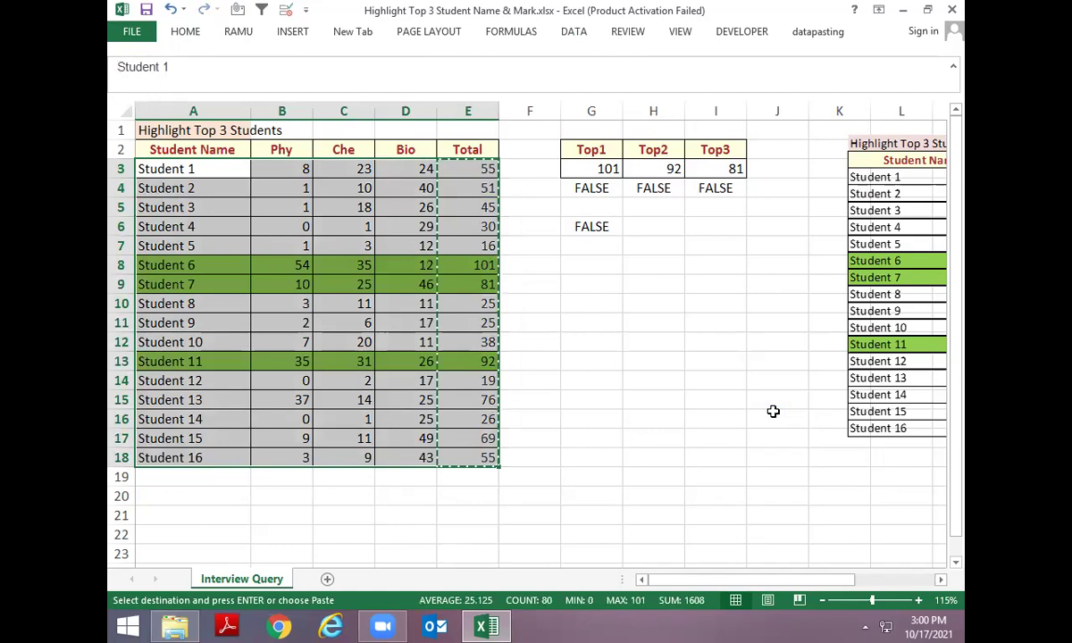
key("Escape")
key("Up")
key("Down")
key("Down")
key("Down")
key("Down")
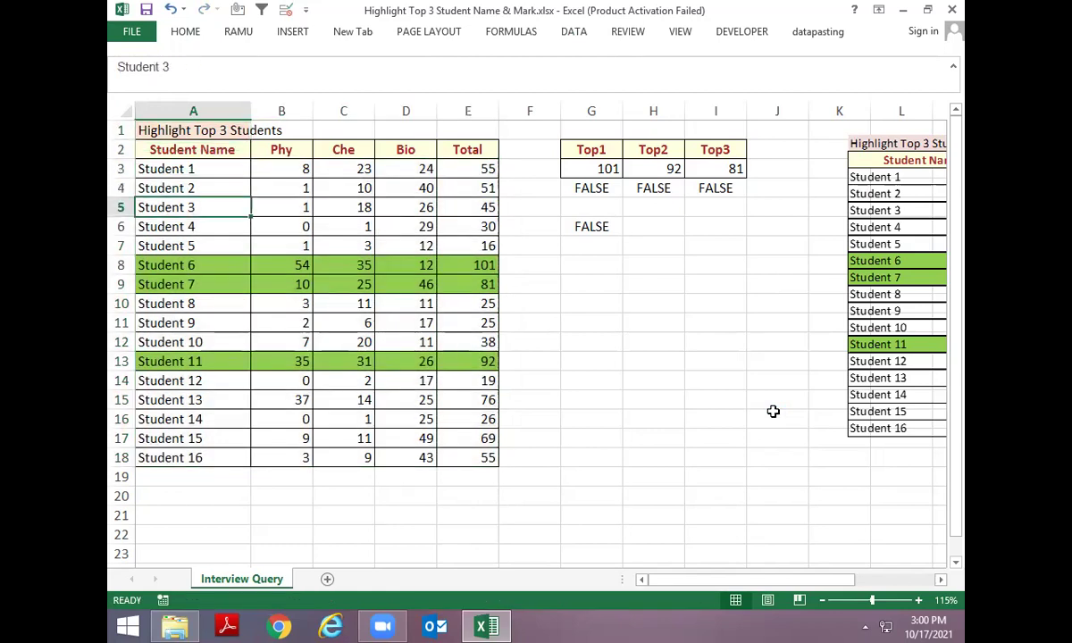
key("Up")
key("Down")
key("Up")
key("Up")
key("Down")
key("Down")
key("Down")
key("Down")
key("Down")
key("Down")
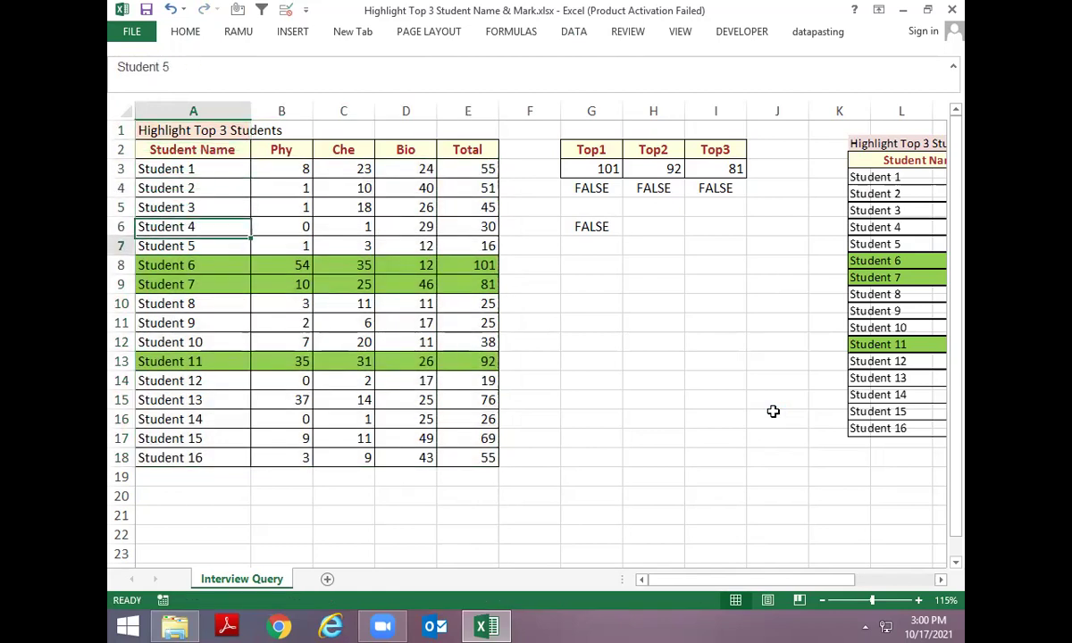
Try clearing the helper cells G1:J7 beside the student table, and undo the deletion
key("Up")
key("Up")
key("Up")
key("Down")
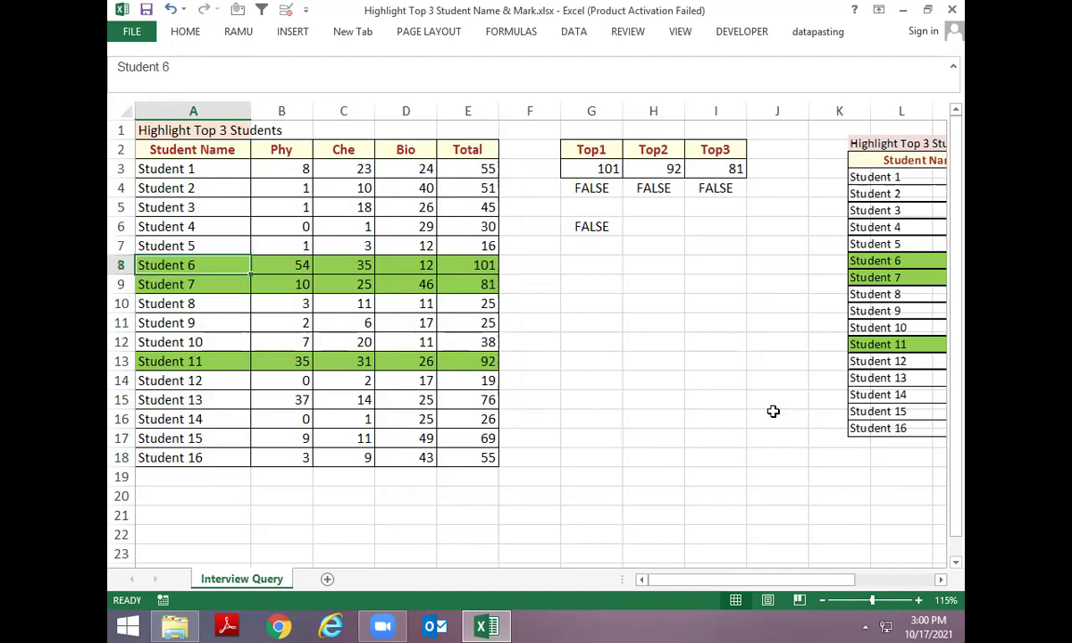
key("Right")
key("Right")
key("Right")
key("Right")
key("Right")
key("Right")
key("Up")
key("Up")
key("Up")
key("Up")
key("Up")
key("Up")
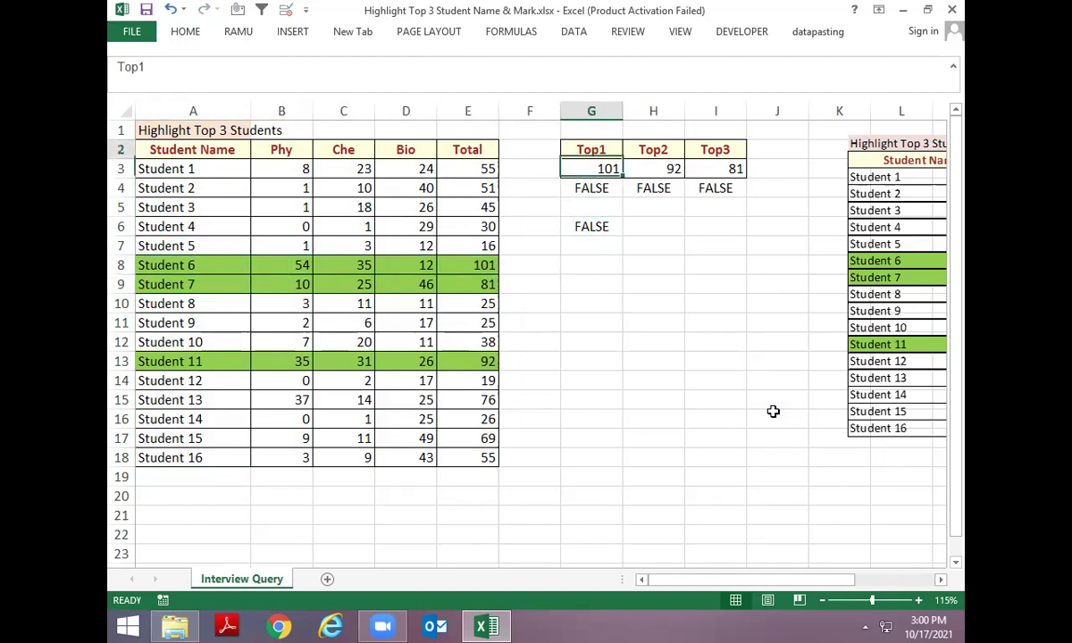
key("Up")
key("shift+Down")
key("shift+Down")
key("shift+Down")
key("shift+Down")
key("shift+Down")
key("shift+Down")
key("shift+Right")
key("shift+Right")
key("shift+Right")
key("ctrl+c")
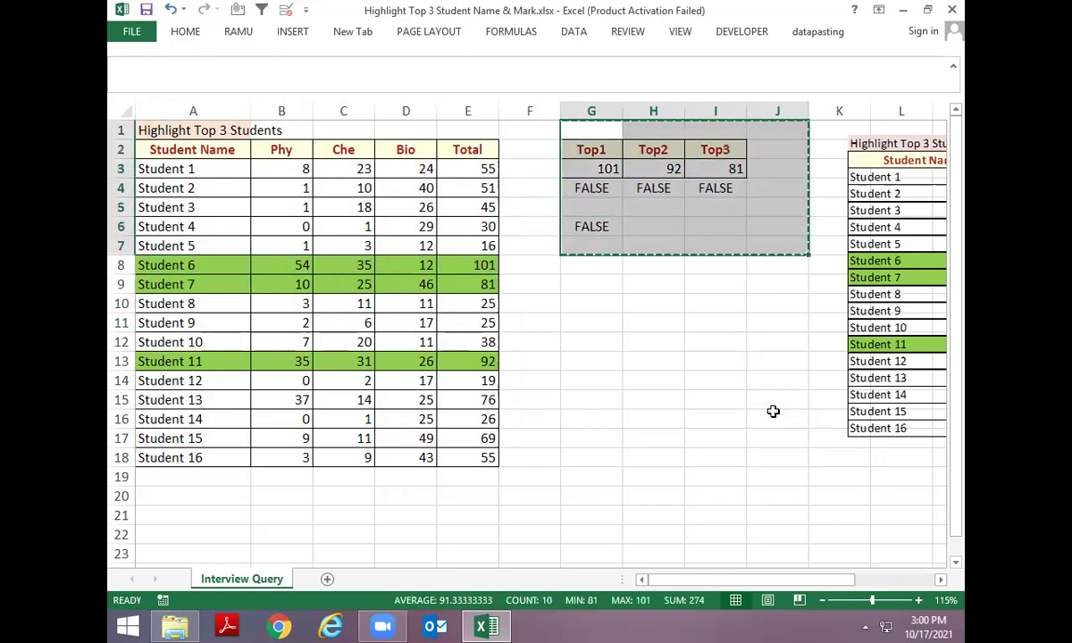
key("Delete")
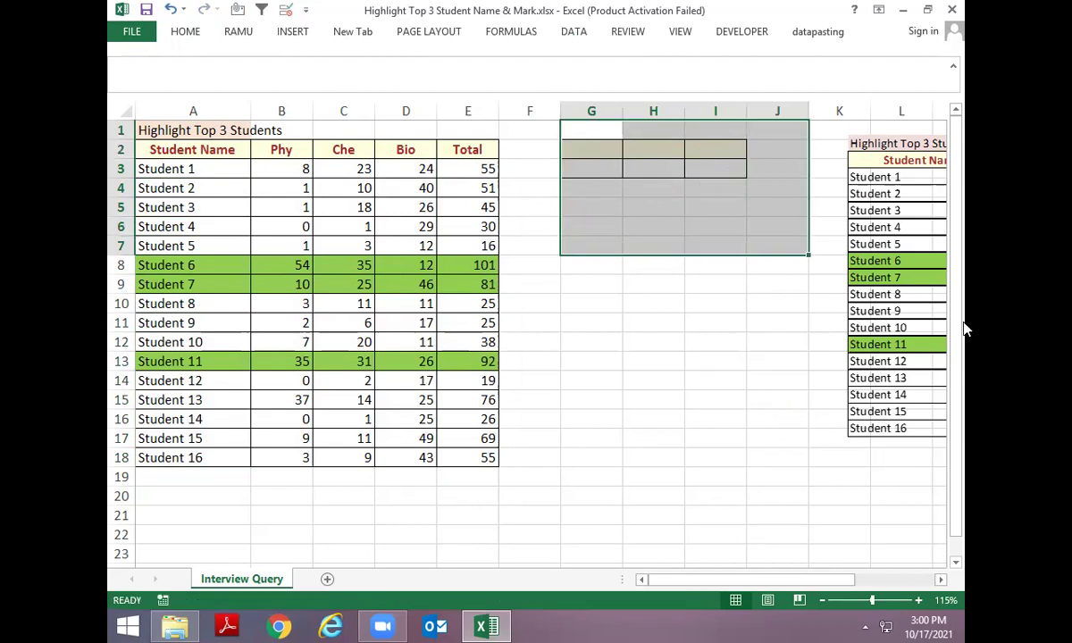
key("ctrl+z")
key("ctrl+c")
key("Up")
key("Down")
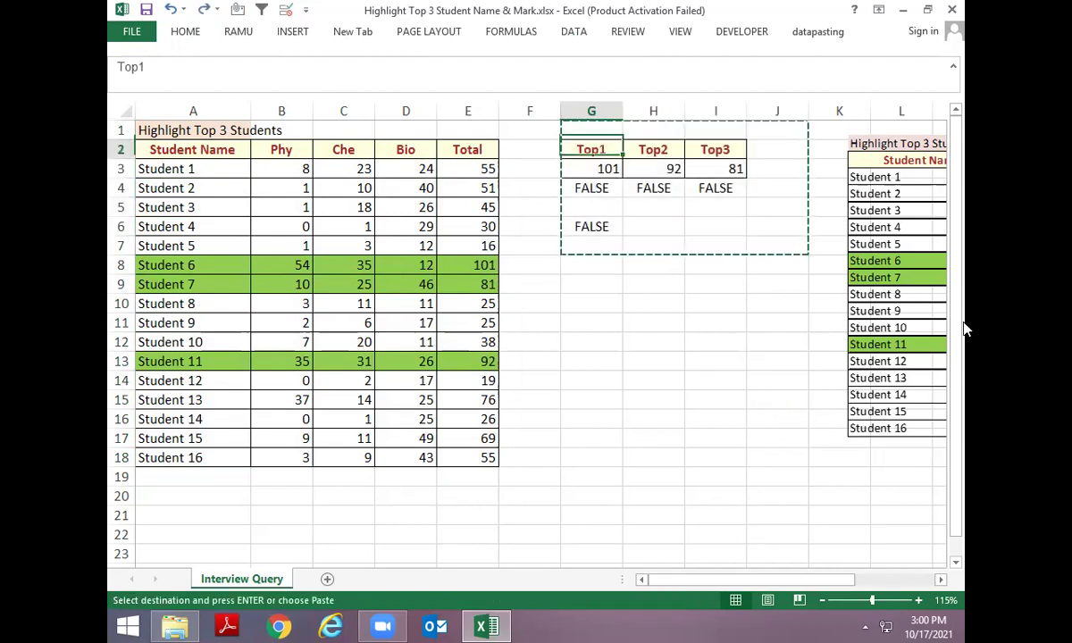
key("Escape")
Examine the LARGE formula in the Top2 helper cell and the marks in the student table
key("Down")
key("Right")
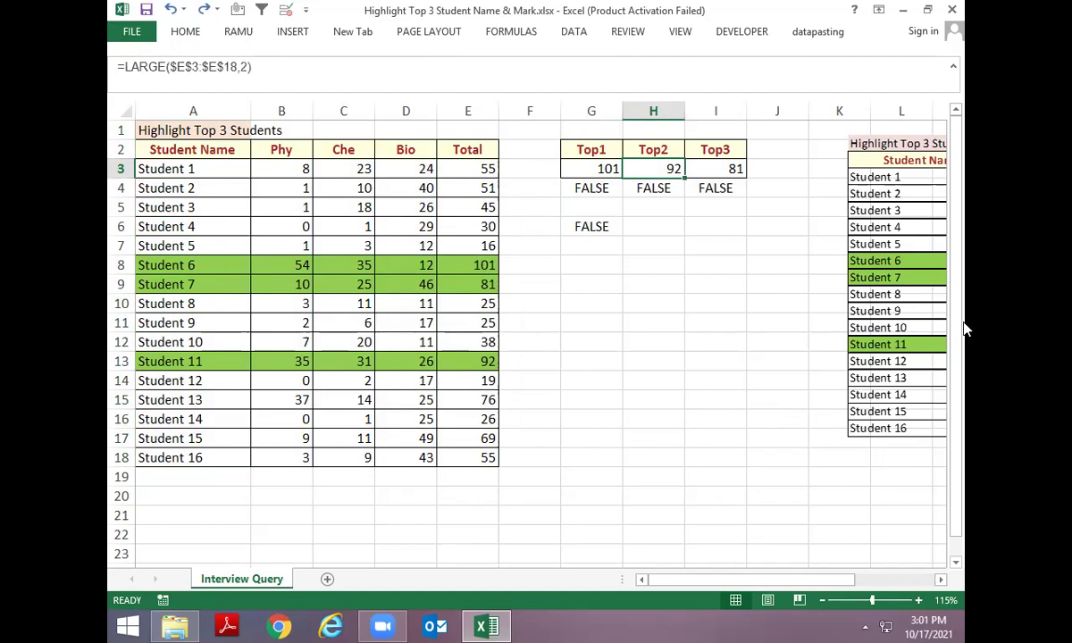
key("Left")
key("Left")
key("Left")
key("Left")
key("Left")
key("Left")
key("Left")
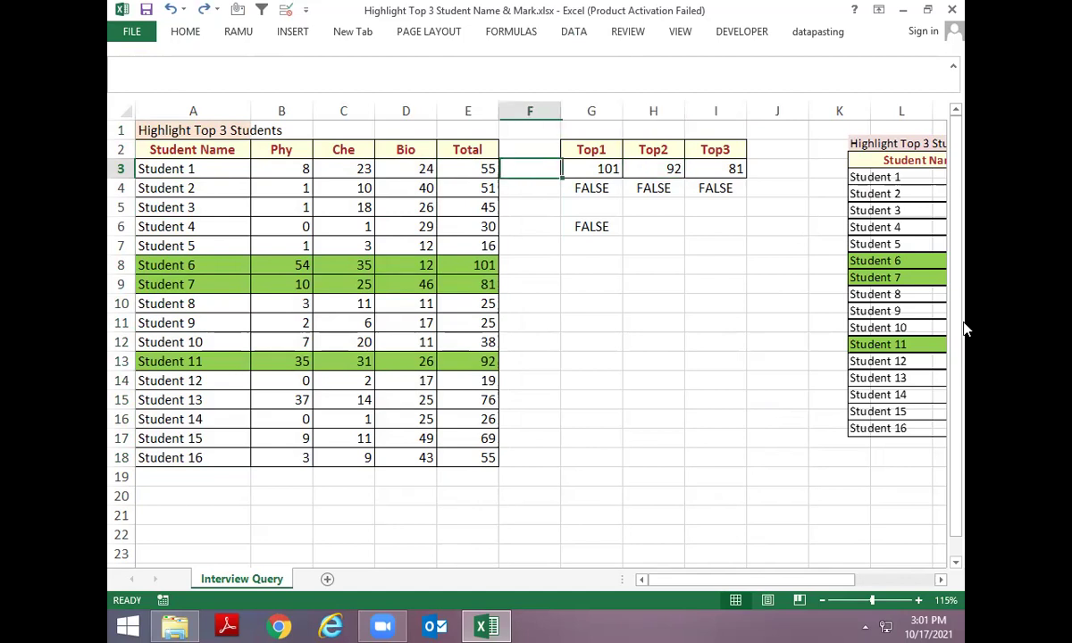
key("Down")
key("Down")
key("Right")
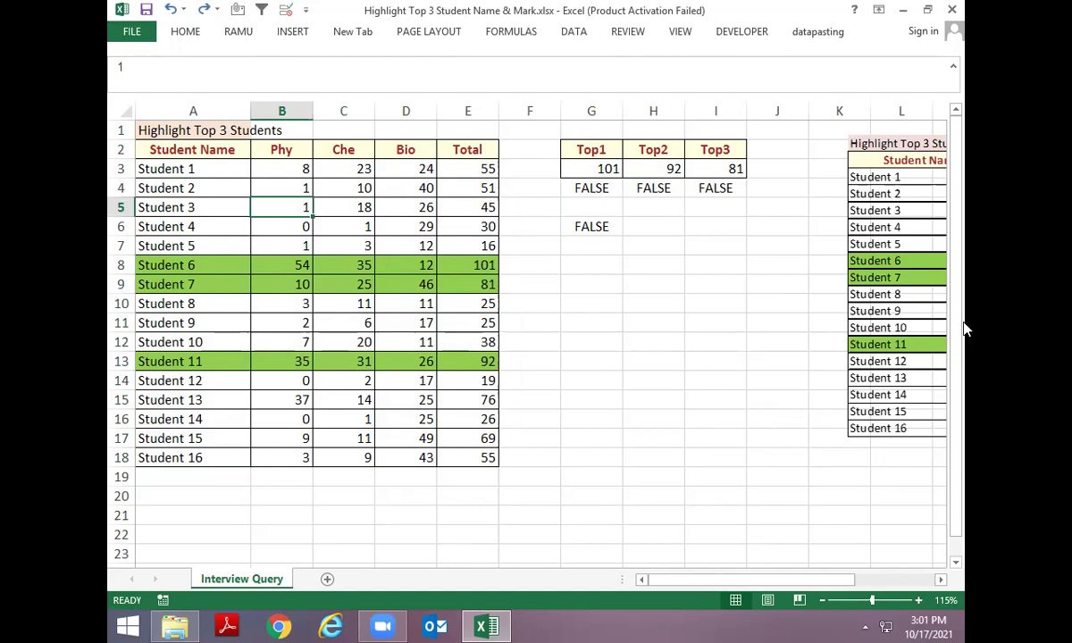
key("Down")
key("Down")
key("Down")
key("Down")
key("Right")
key("Right")
key("Right")
key("Right")
key("Up")
key("Left")
key("Left")
key("Up")
key("Down")
key("Right")
key("Up")
key("Up")
key("Up")
key("Up")
key("Left")
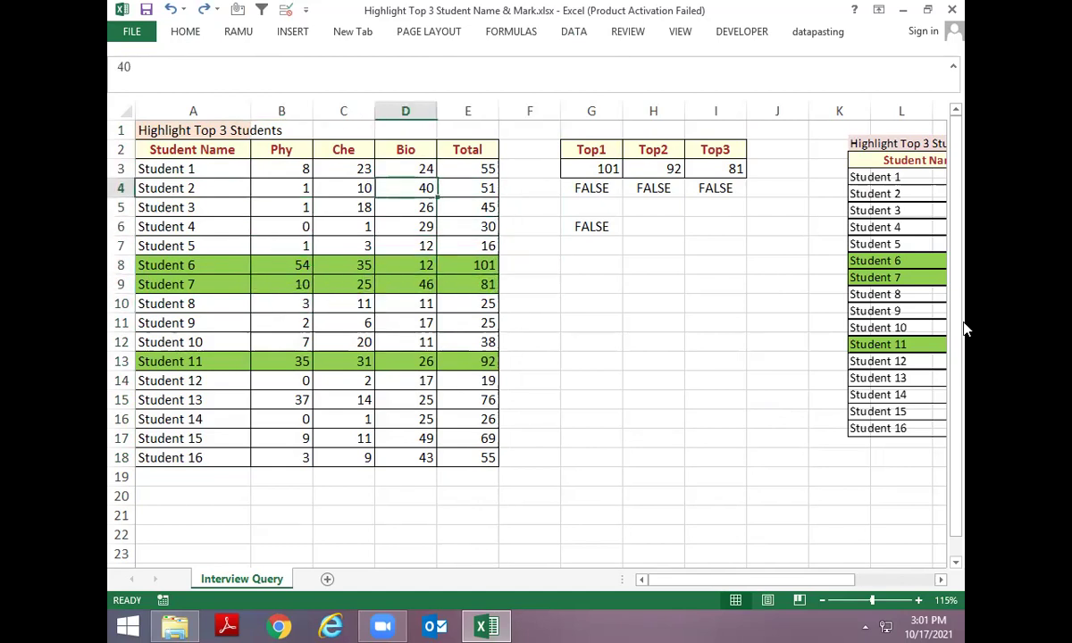
Set Student 3's Phy mark in B5 to 80
key("Down")
key("Left")
key("Left")
type("80")
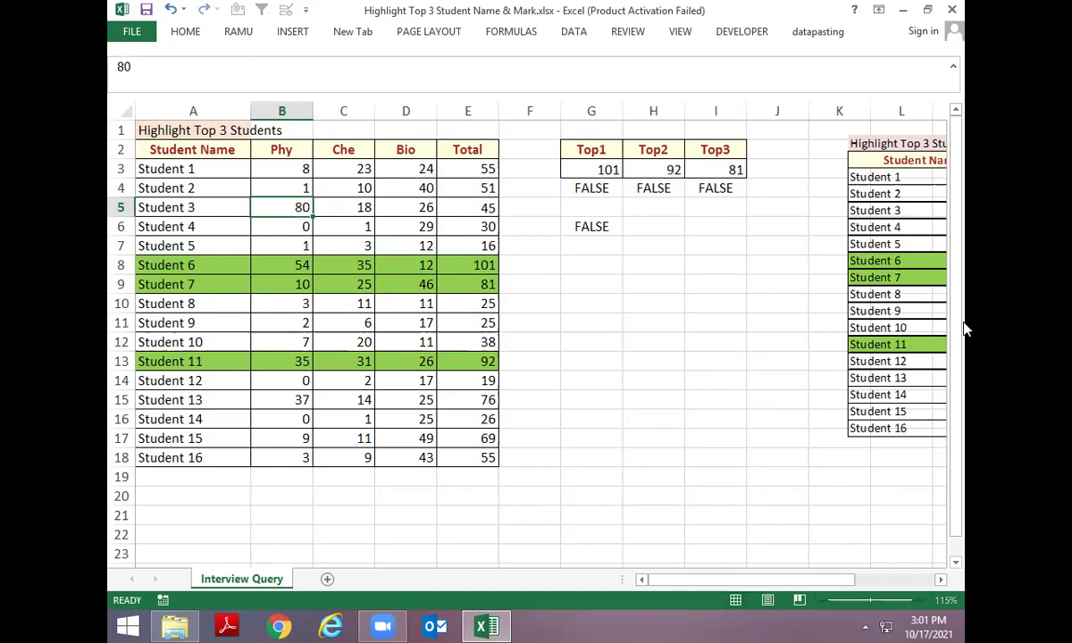
key("Return")
Check Student 3's recalculated total against the other totals and the highlighted rows
key("Right")
key("Up")
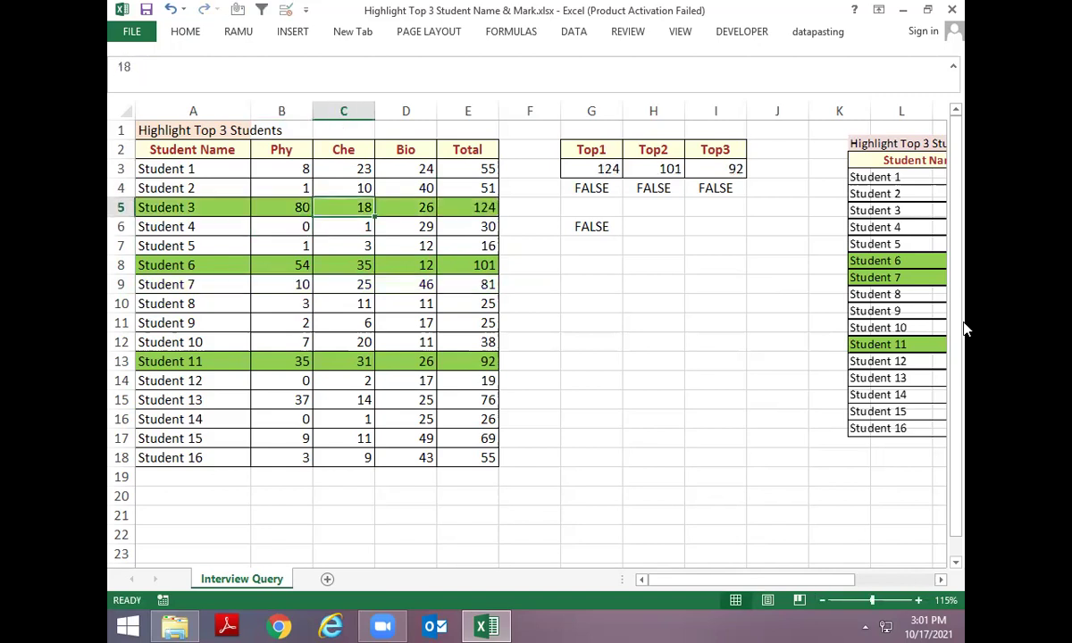
key("Right")
key("Right")
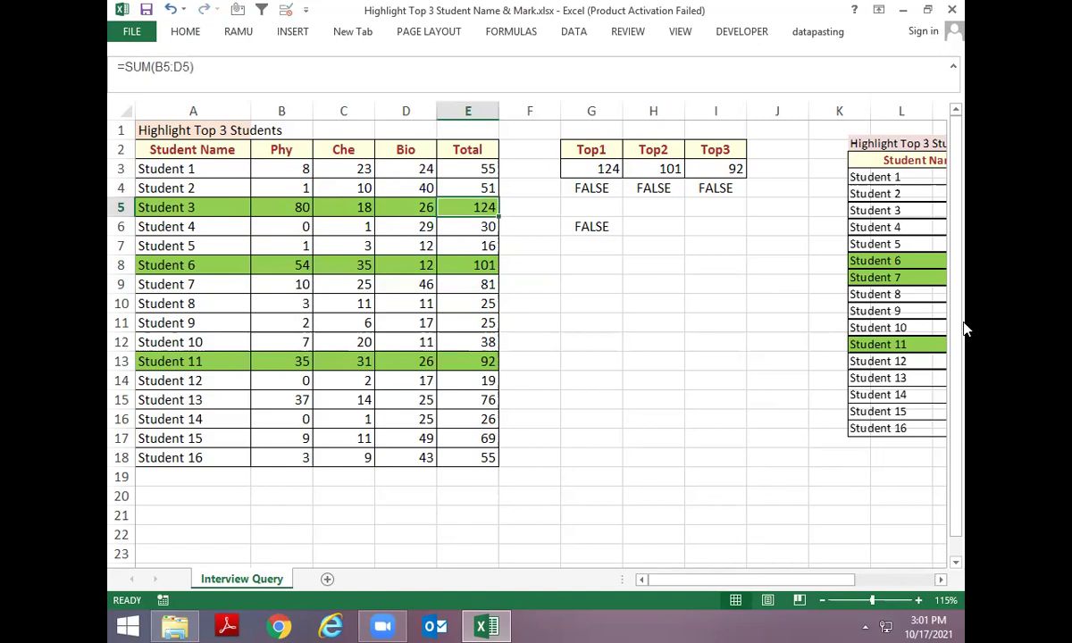
key("Down")
key("Down")
key("Down")
key("Down")
key("Down")
key("Down")
key("Down")
key("Down")
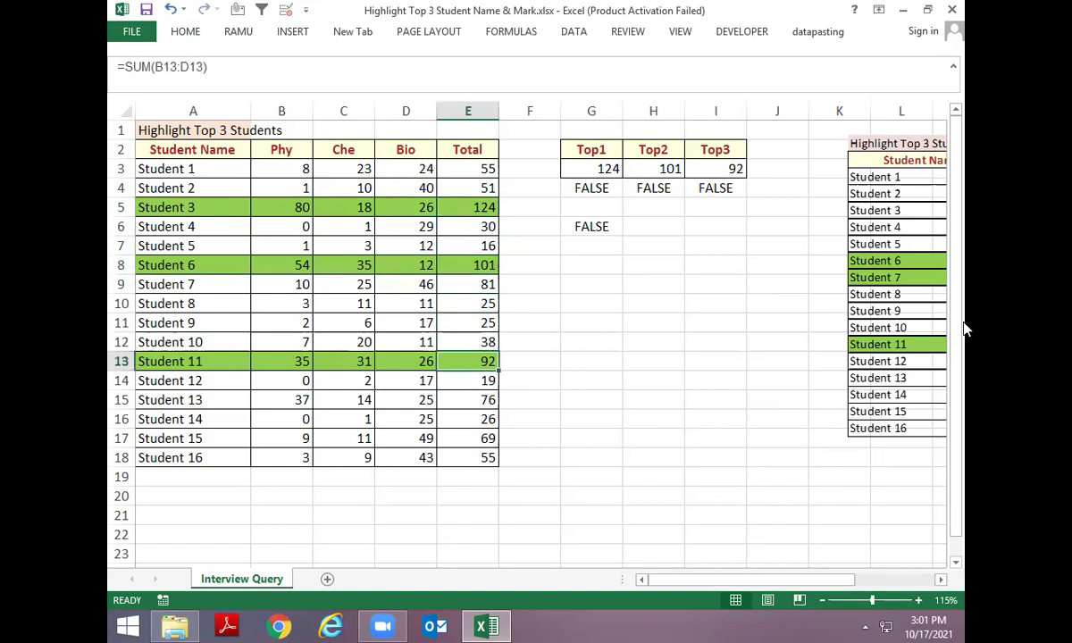
key("Down")
key("Down")
key("Down")
key("Down")
key("Left")
key("Left")
key("Left")
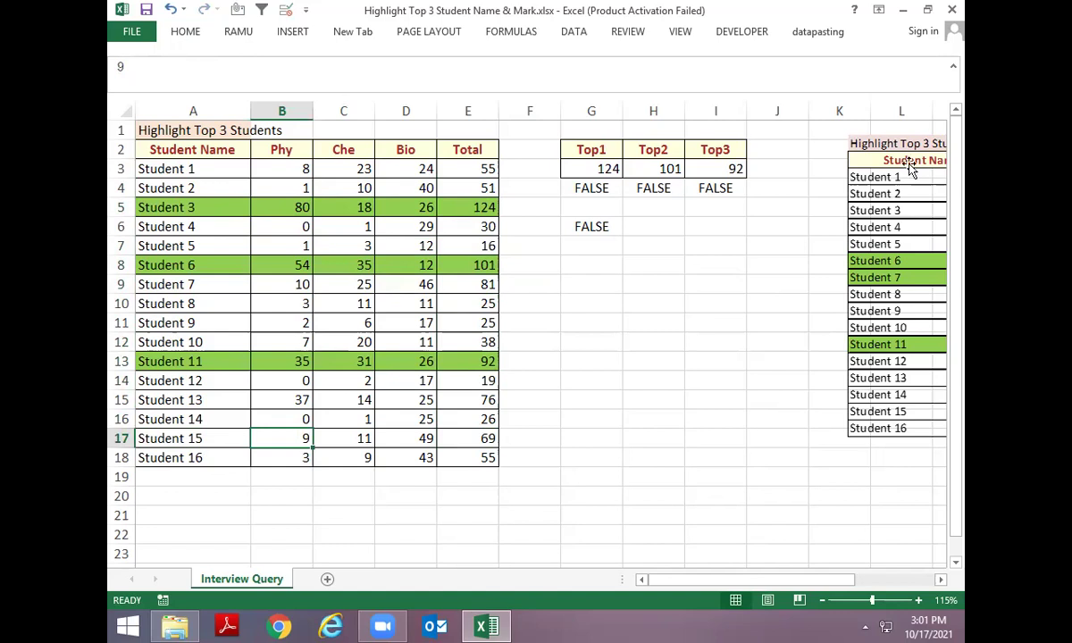
left_click(455, 265)
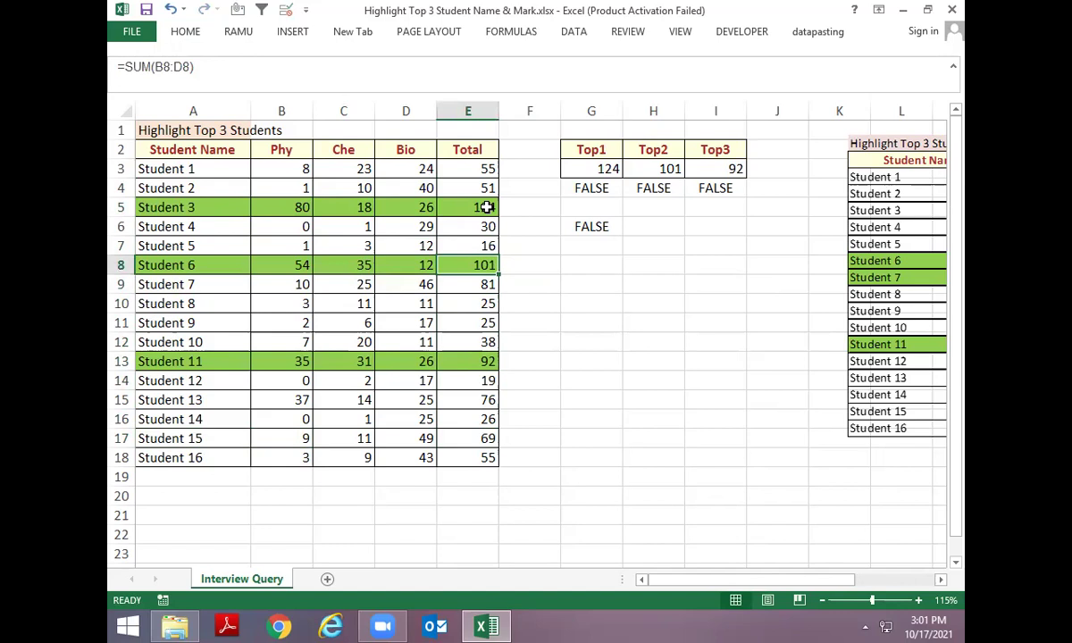
left_click(486, 207)
Try setting Student 15's Phy mark in B17 to 40, and undo the change
left_click(279, 438)
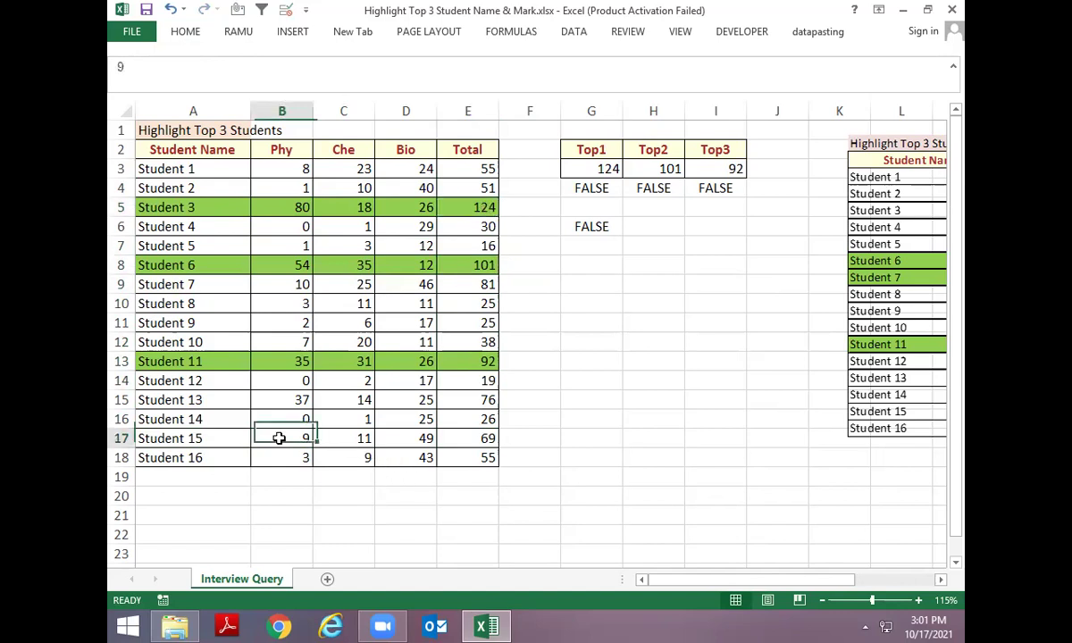
type("40")
key("Return")
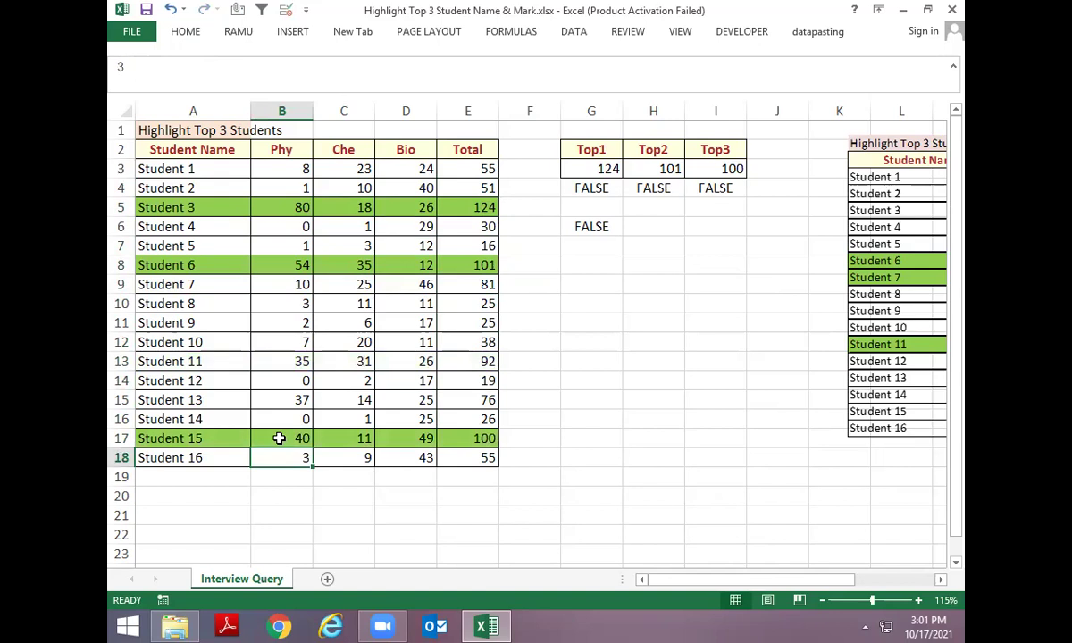
key("Tab")
key("ctrl+z")
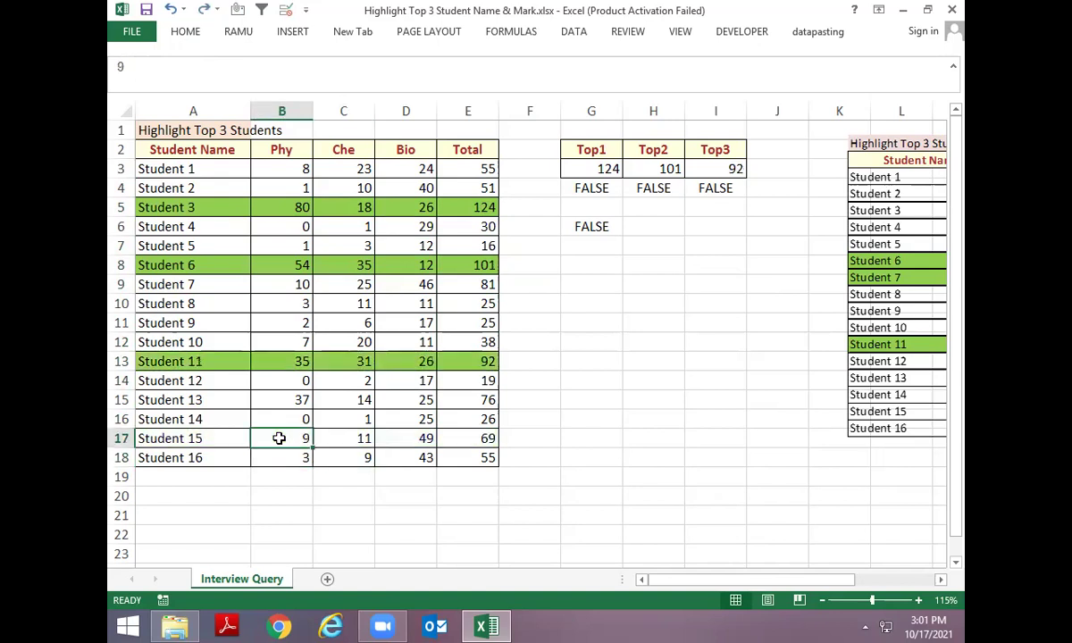
Set Student 15's Phy mark in B17 to 35
key("Down")
key("Down")
key("Up")
key("Up")
type("35")
key("Return")
key("Up")
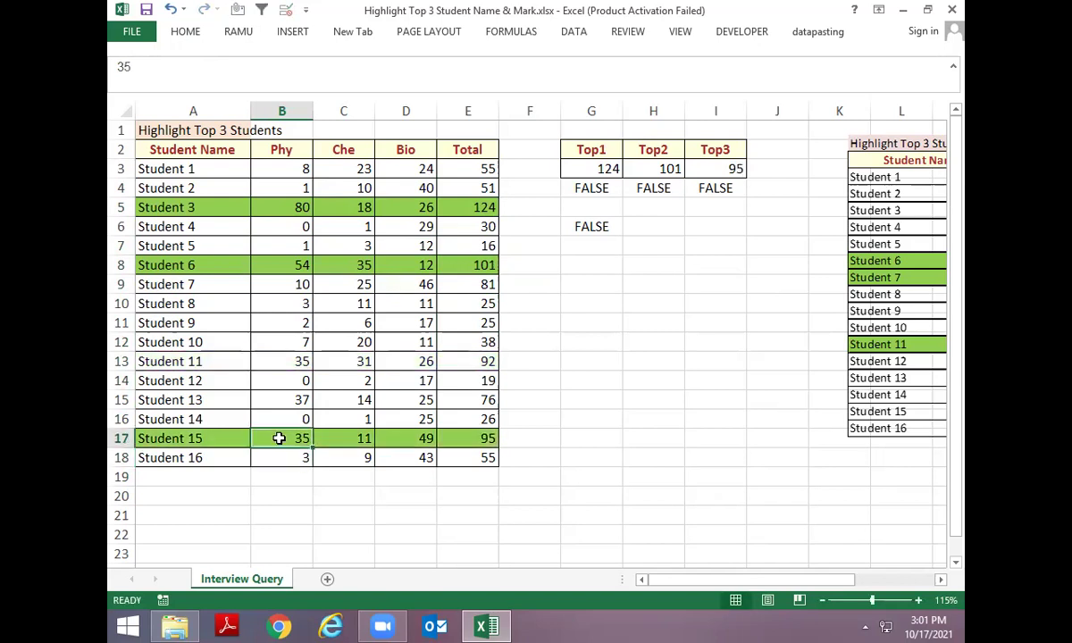
Compare Student 11's marks and total with the totals of the surrounding students
key("Up")
key("Up")
key("Up")
key("Up")
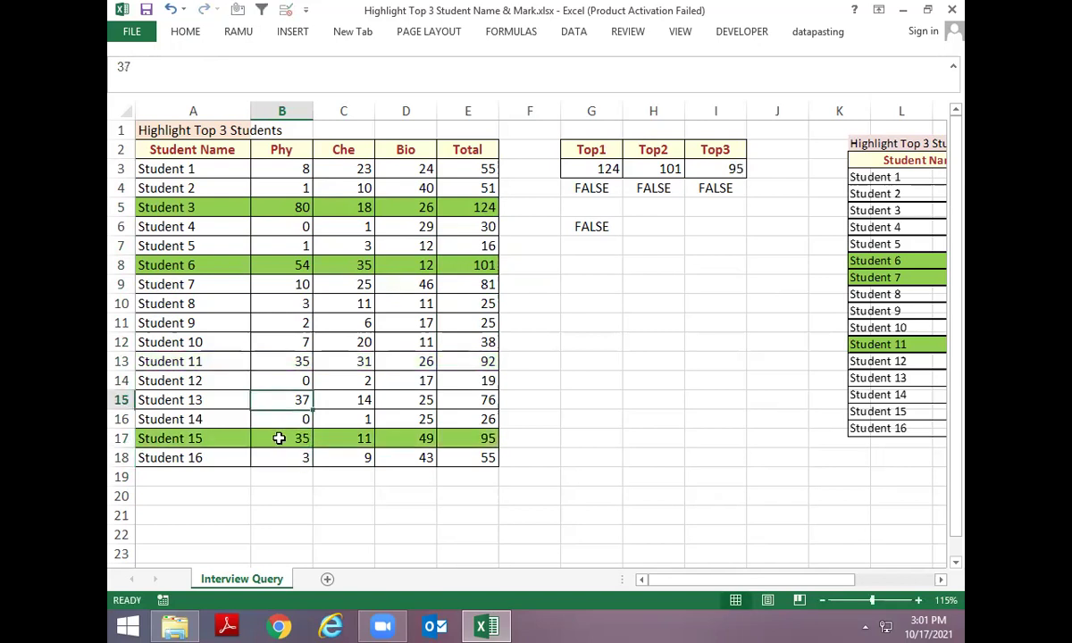
key("Right")
key("Right")
key("Right")
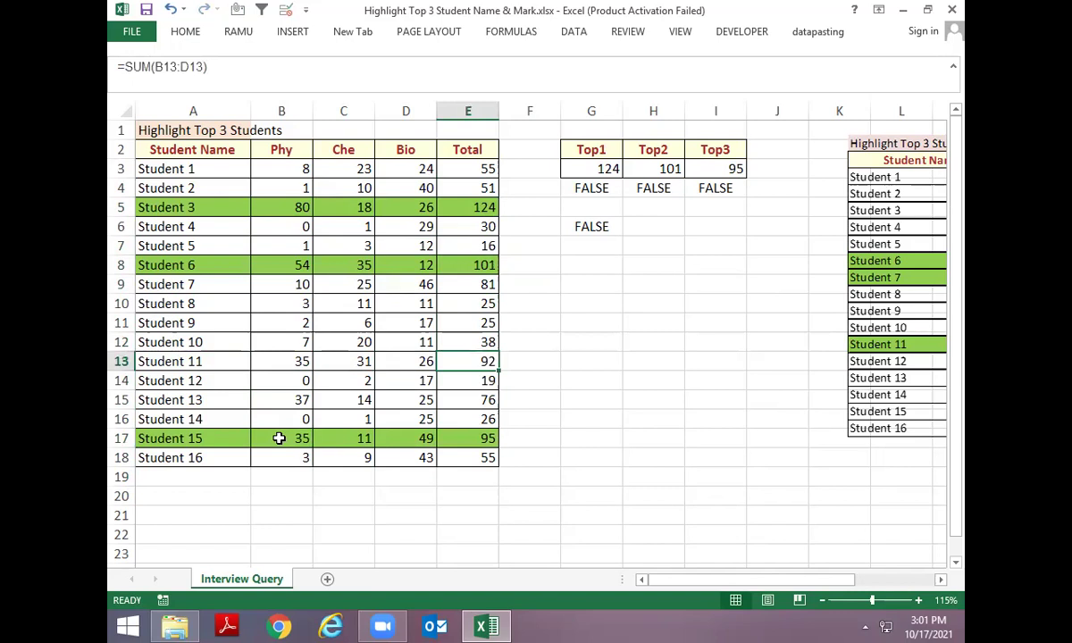
key("Left")
key("Left")
key("Left")
key("Left")
key("Right")
key("Right")
key("Right")
key("Right")
key("Down")
key("Down")
key("Down")
key("Down")
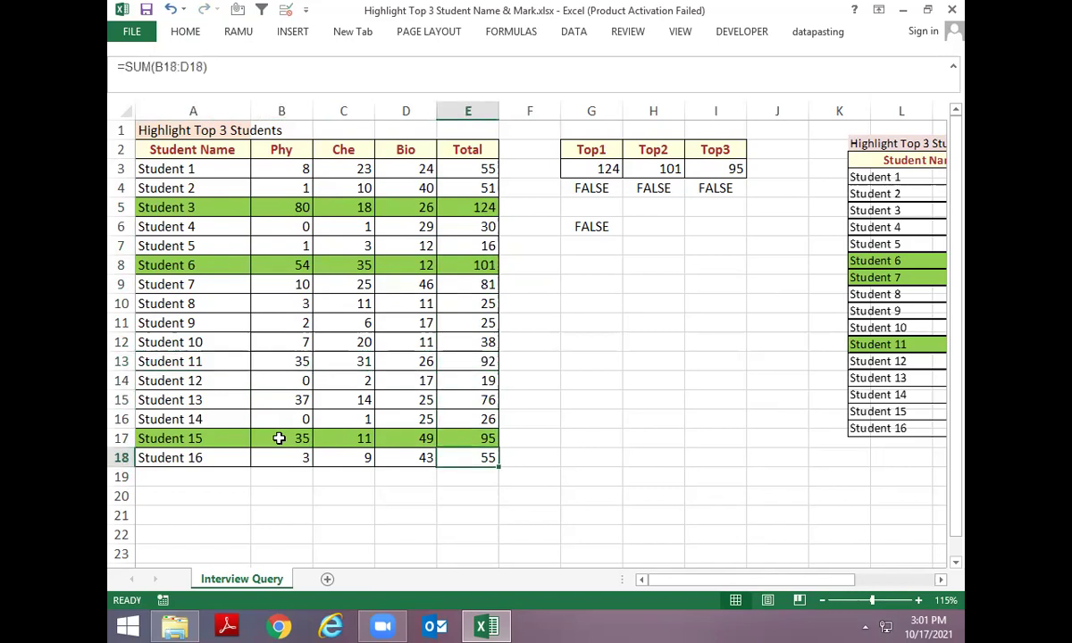
key("Up")
key("Up")
key("Up")
key("Up")
key("Up")
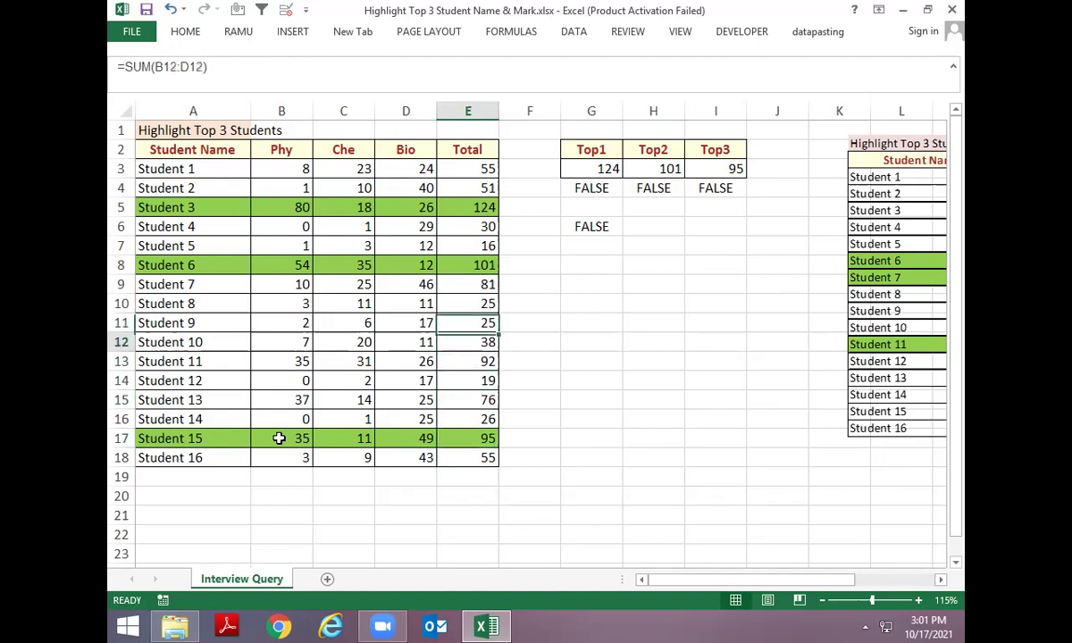
Try setting Student 11's Phy mark in B13 to 40, and undo the change
key("Down")
key("Left")
key("Left")
key("Left")
type("40")
key("Return")
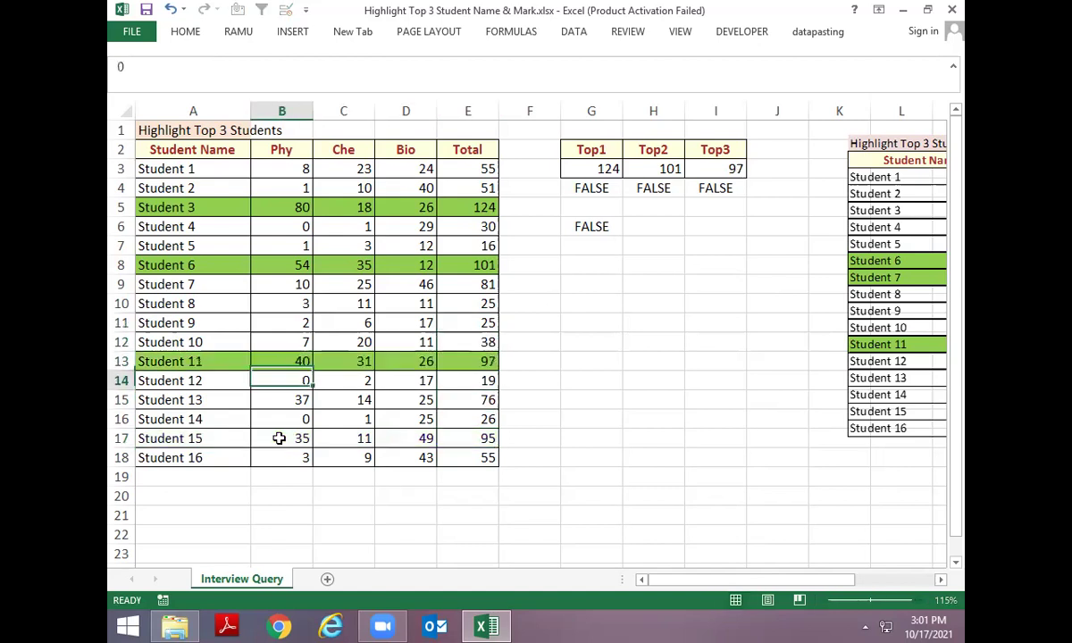
key("ctrl+z")
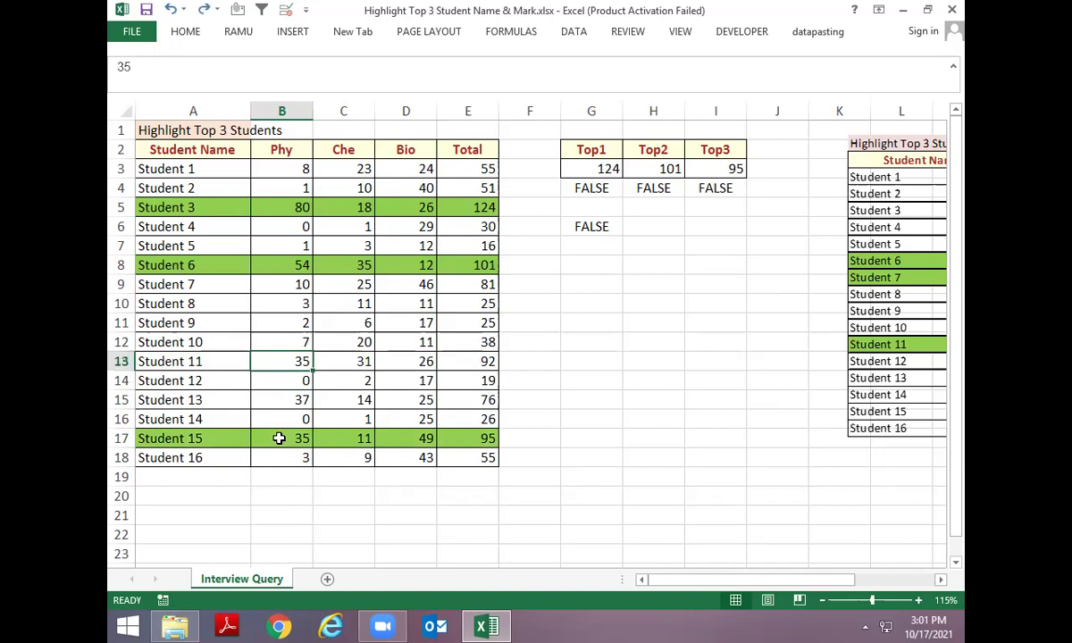
Set Student 11's Phy mark in B13 to 40 and the Che mark in C13 to 39
key("Right")
key("Right")
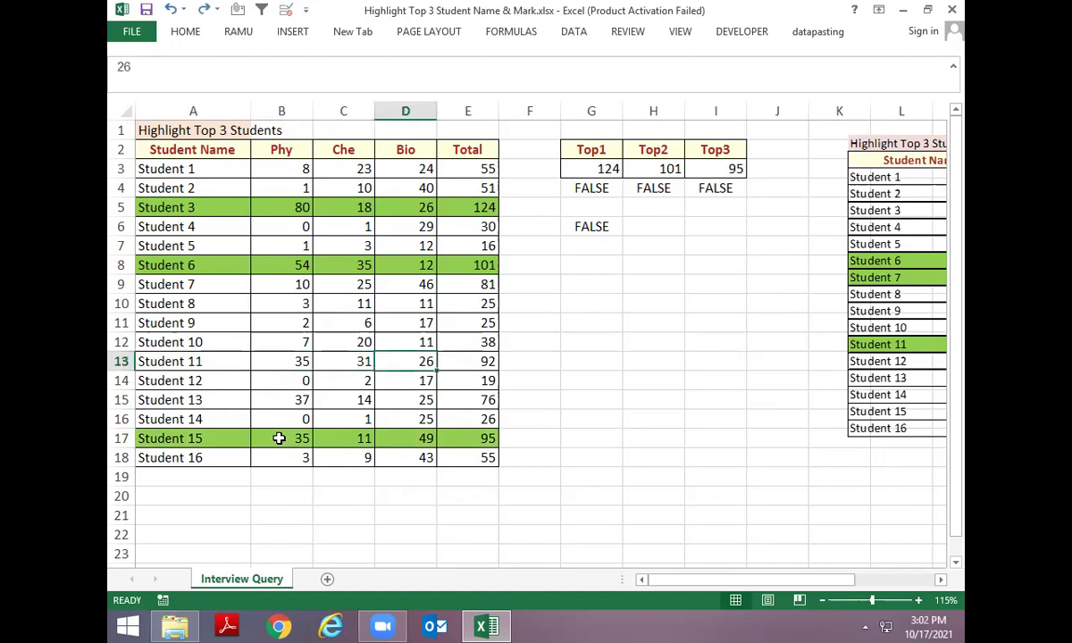
key("Left")
key("Left")
type("37")
key("BackSpace")
key("BackSpace")
type("40")
key("Right")
type("39")
key("Return")
key("Up")
key("Right")
key("Right")
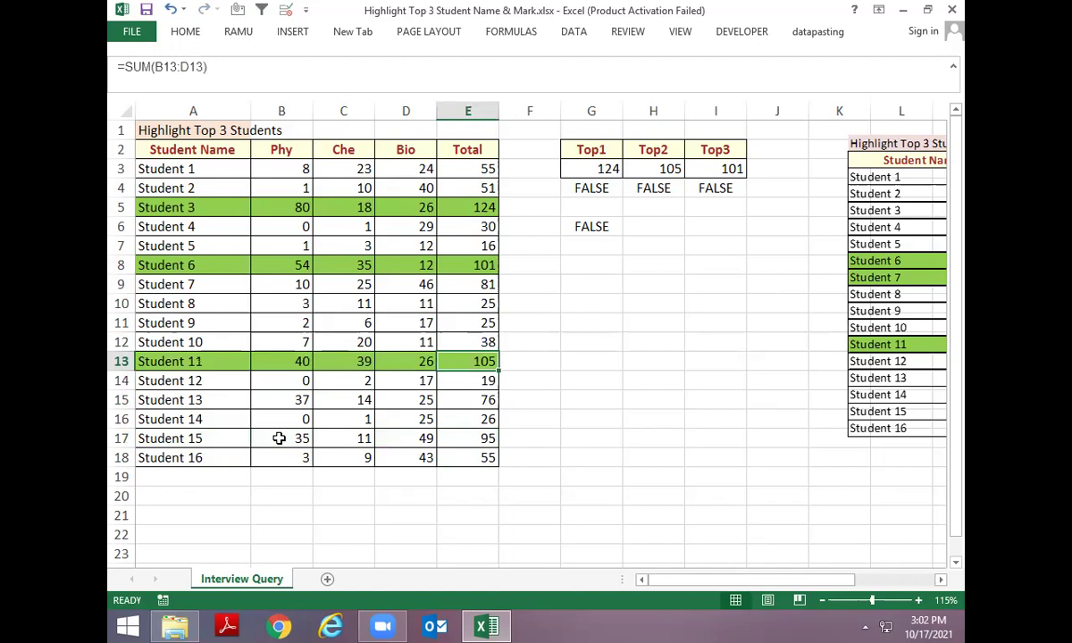
Set Student 3's Bio mark in D5 to 0
key("Up")
key("Up")
key("Up")
key("Up")
key("Up")
key("Up")
key("Up")
key("Up")
key("Left")
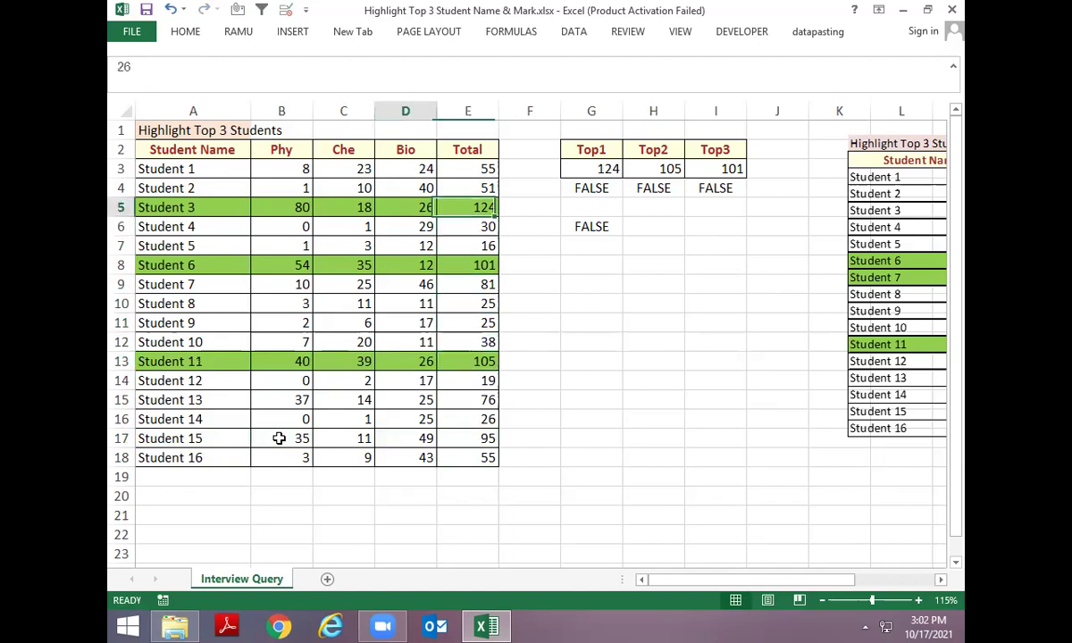
type("0")
key("Return")
key("Up")
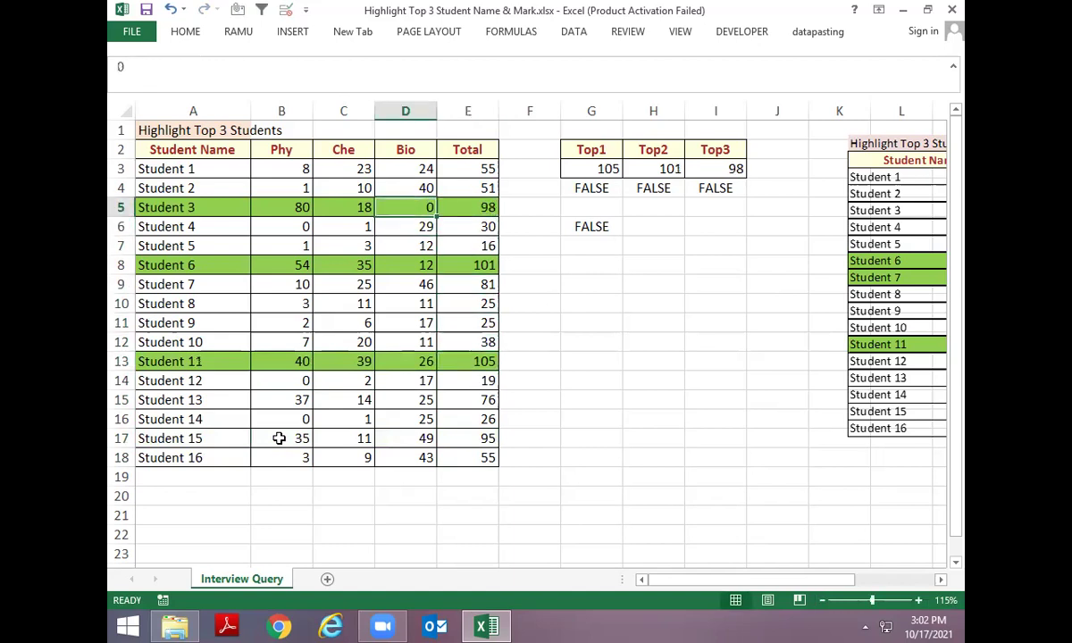
Set Student 3's Phy mark in B5 to 12
key("Left")
key("Left")
type("12")
key("Return")
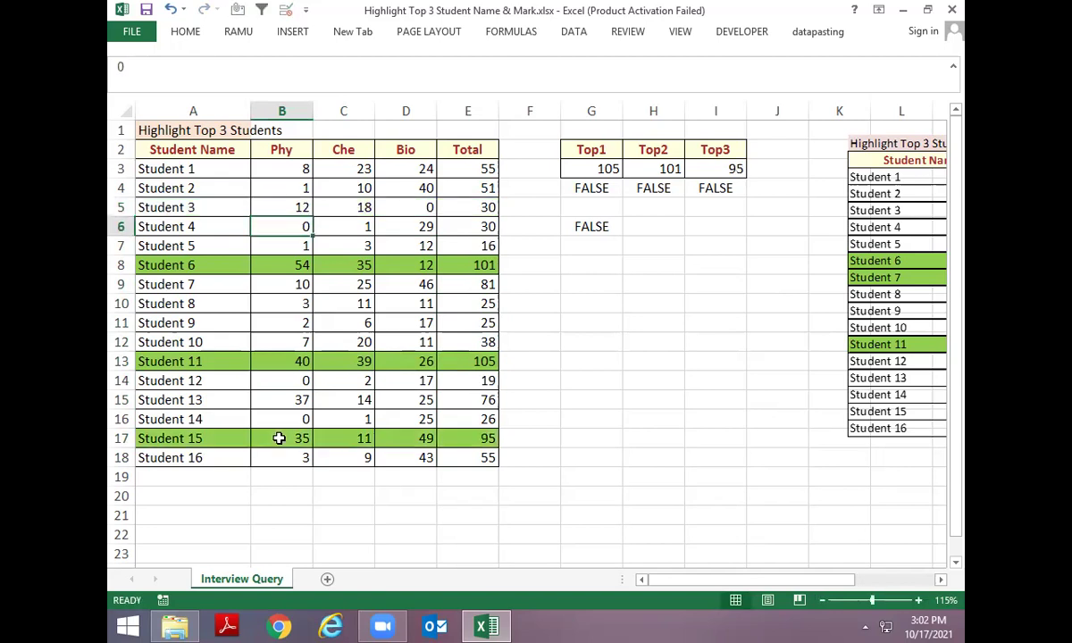
Examine the combined OR/LARGE formula in G6 and the total cells it refers to
key("Up")
key("Up")
key("Up")
key("Up")
key("Up")
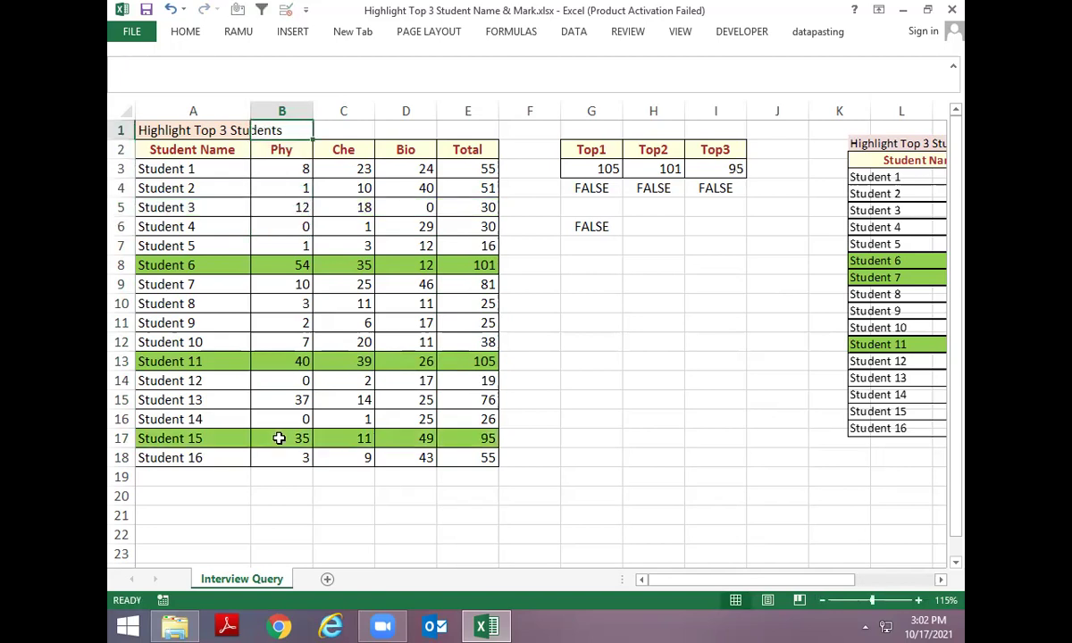
key("Down")
key("Right")
key("Right")
key("Right")
key("Down")
key("Down")
key("Down")
key("Down")
key("Right")
key("Right")
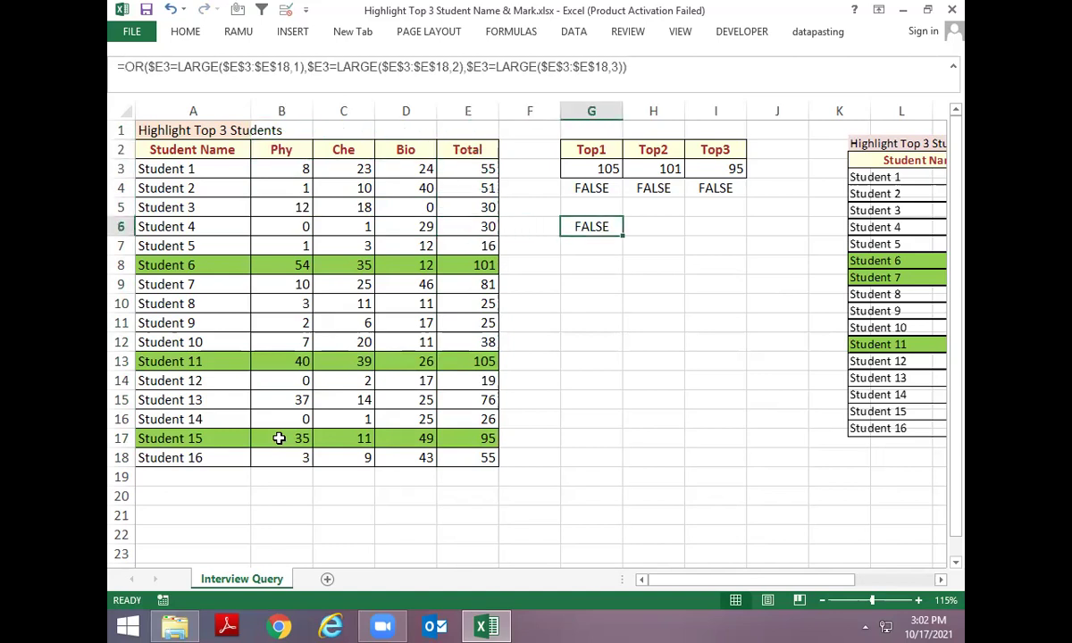
key("F2")
key("Escape")
key("F2")
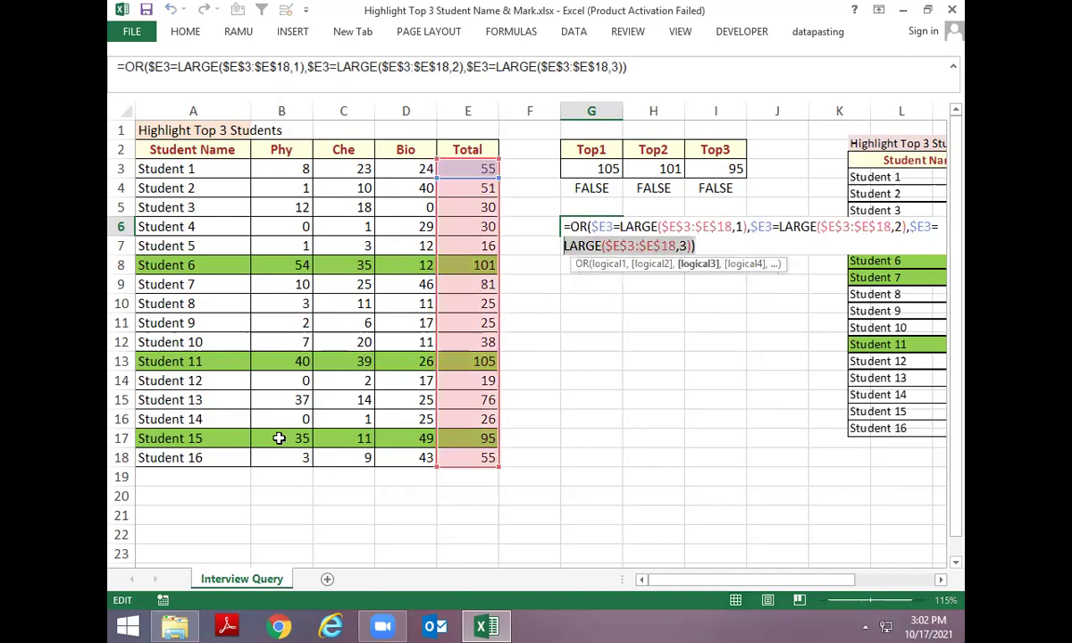
key("ctrl+shift+Home")
key("Escape")
Review Student 1's Phy, Che and Bio marks in B3:D3 as the source of the total
key("Left")
key("Left")
key("Left")
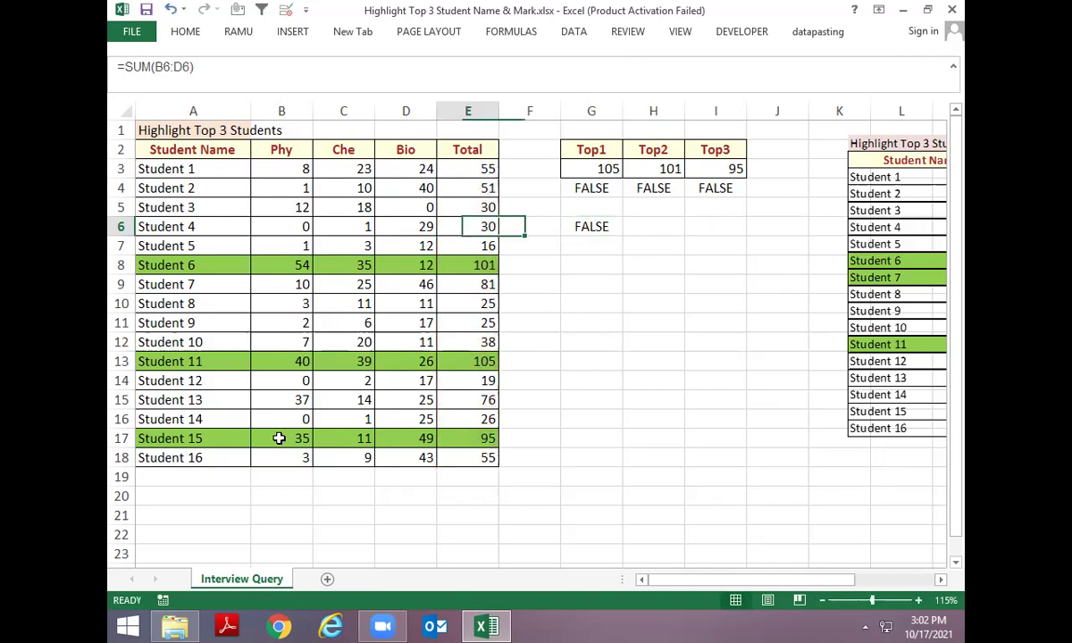
key("Up")
key("Up")
key("Up")
key("Right")
key("ctrl+shift+Down")
key("Up")
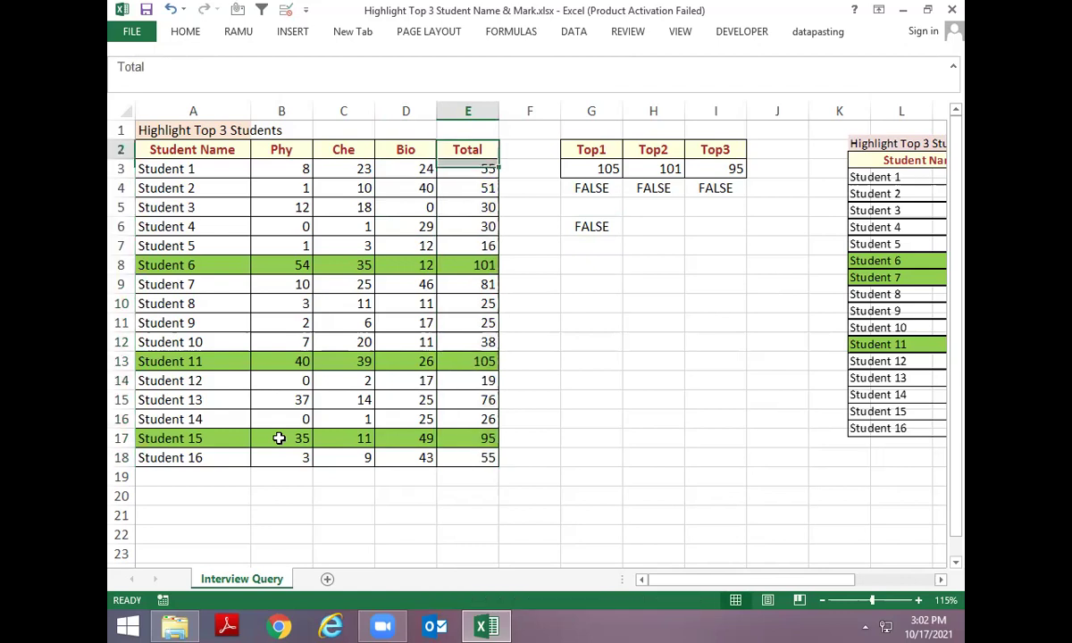
key("Down")
key("Left")
key("Left")
key("Left")
key("Left")
key("Right")
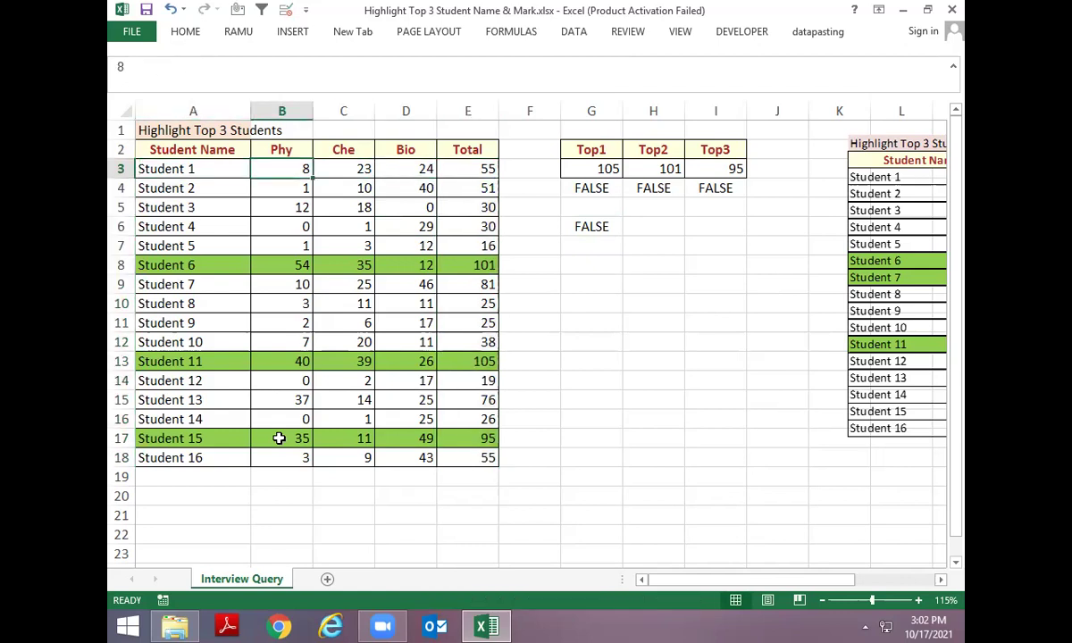
key("Right")
key("Right")
key("Left")
key("Left")
key("shift+Right")
key("shift+Right")
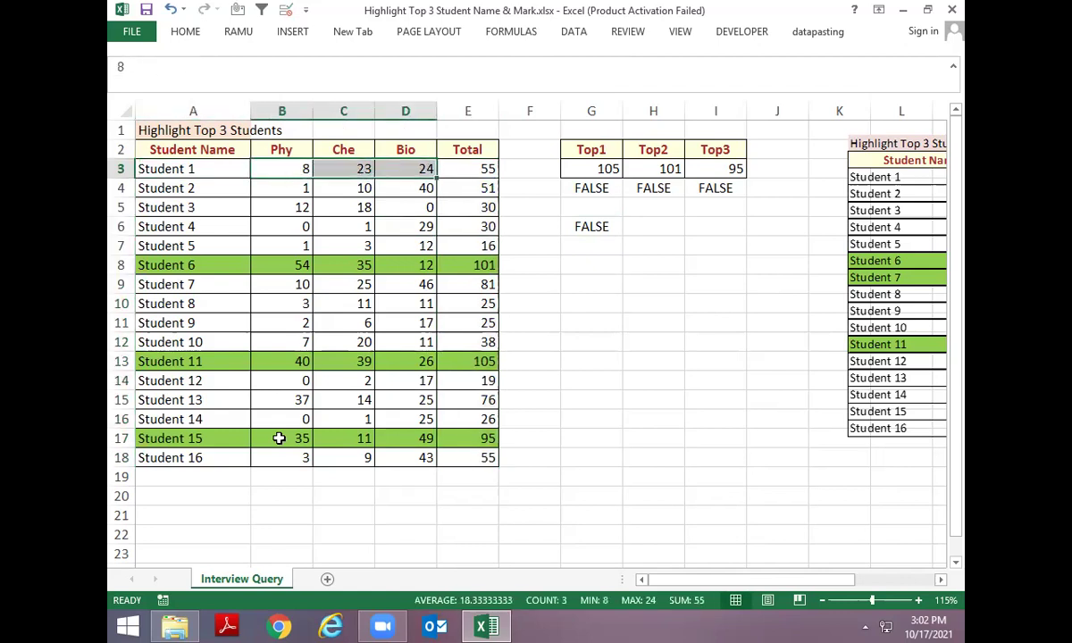
Review the full range of student totals in E3:E18
key("Right")
key("Right")
key("Right")
key("Up")
key("Down")
key("Right")
key("Right")
key("Left")
key("Left")
key("ctrl+shift+Down")
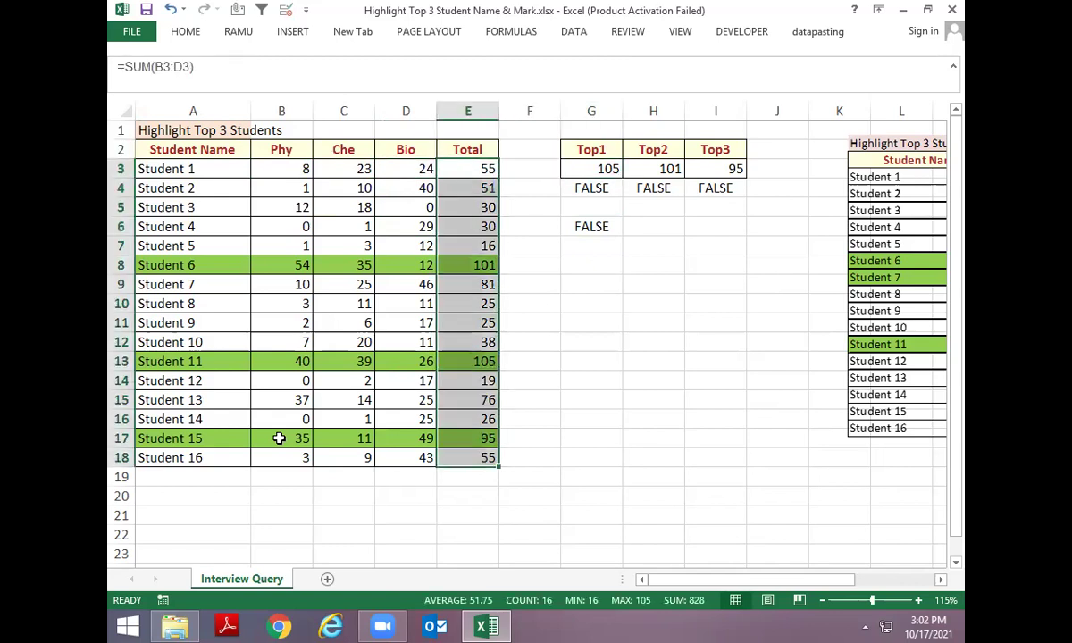
Examine the LARGE formulas behind Top1, Top2 and Top3 in G3:I3
key("Right")
key("Right")
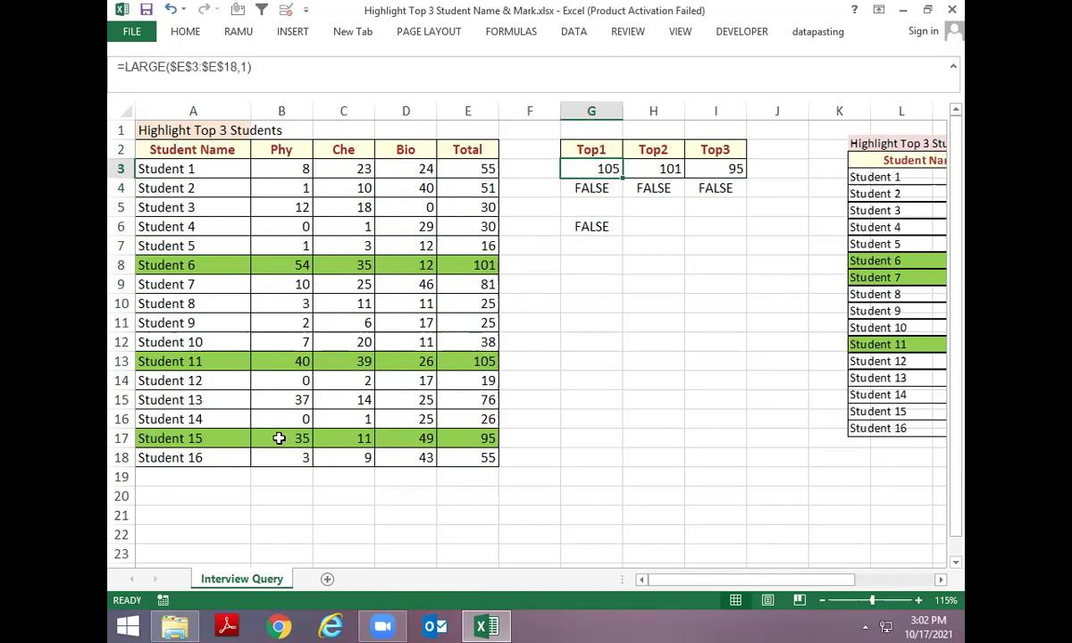
key("Right")
key("Left")
key("Right")
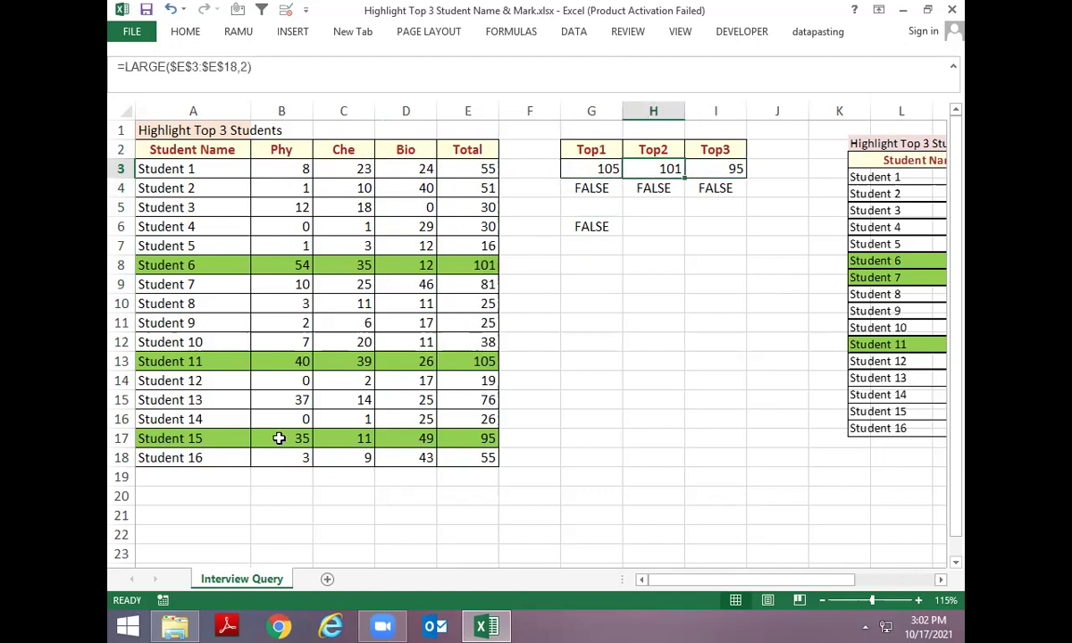
key("Left")
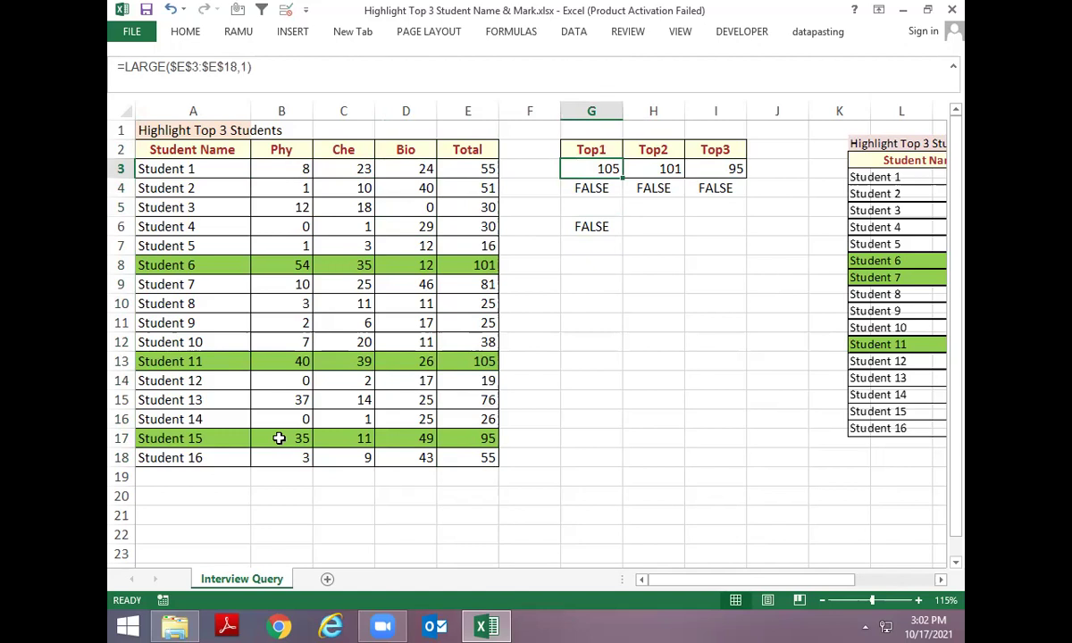
key("Up")
key("Down")
key("Right")
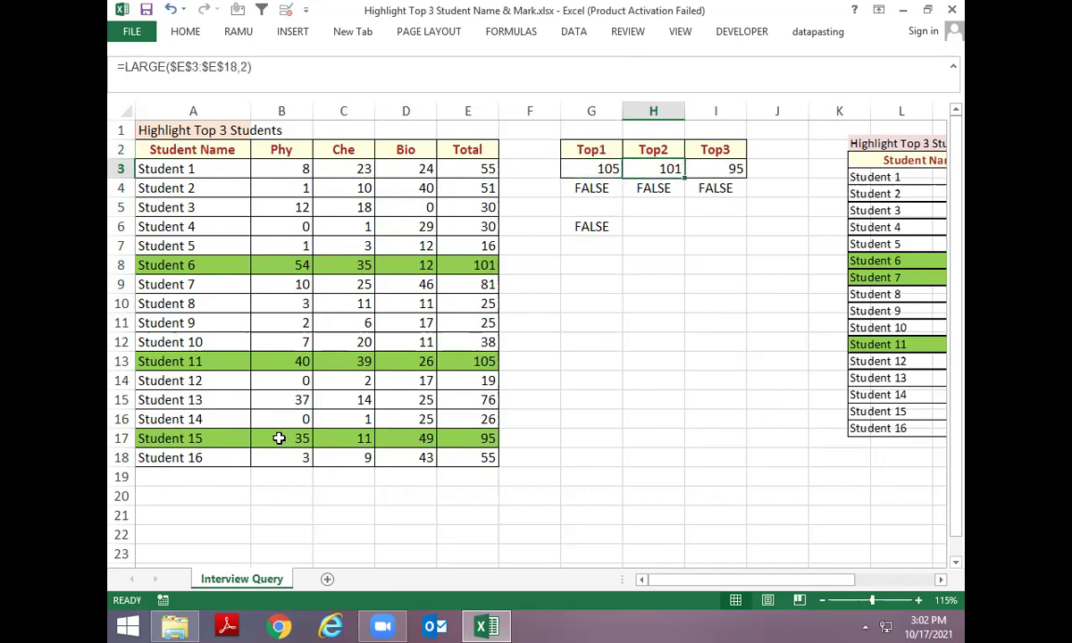
key("Right")
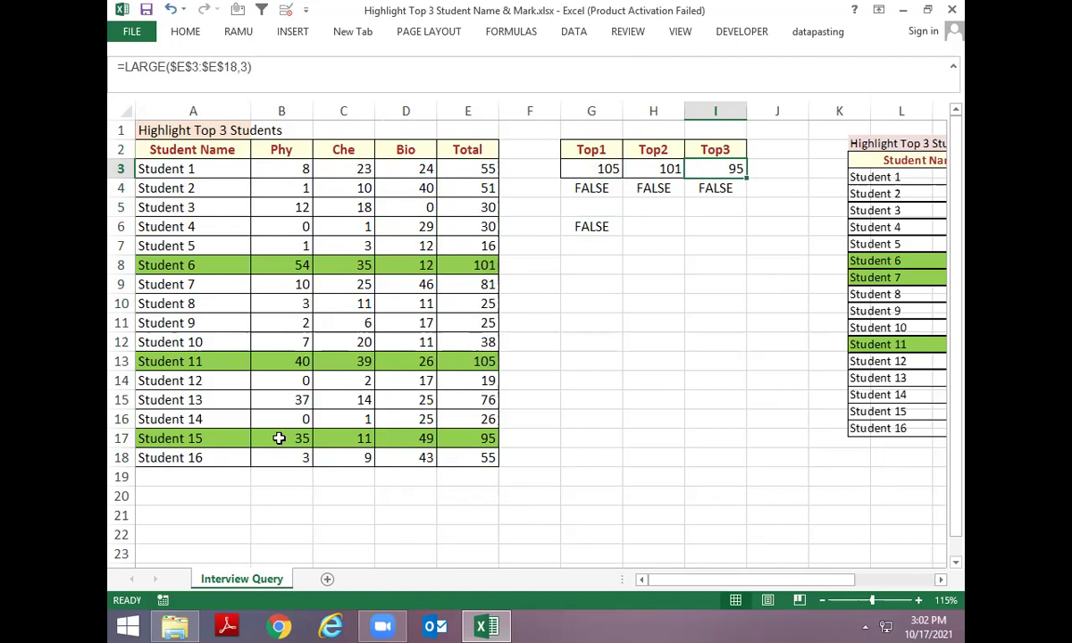
key("Left")
key("Left")
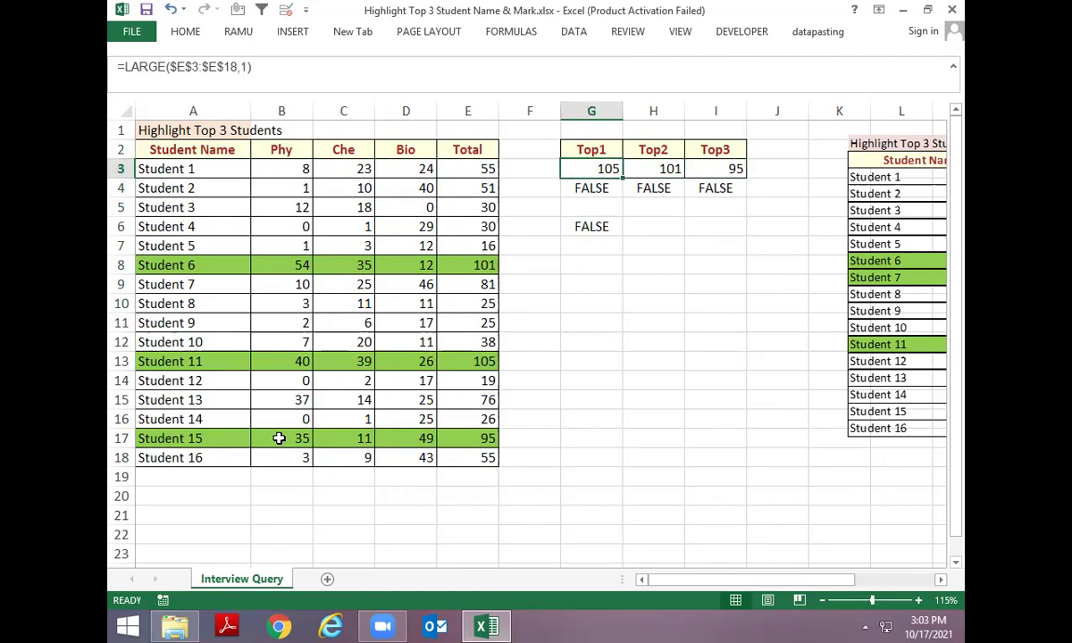
Compare the totals at the start of column E with the Top2 and Top3 LARGE formulas
key("Left")
key("Left")
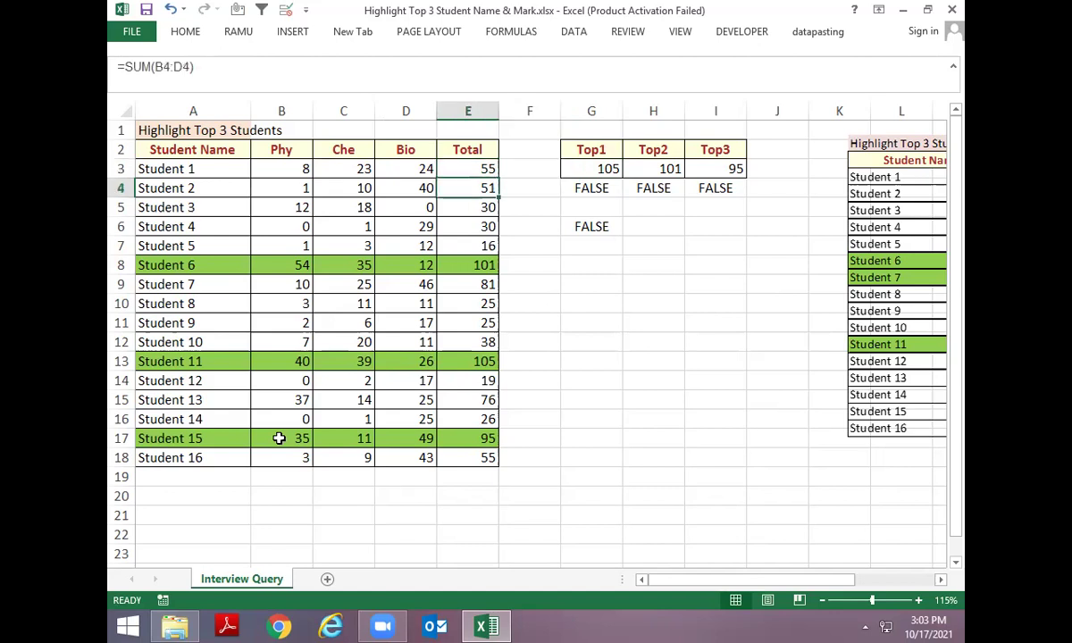
key("Right")
key("Right")
key("Right")
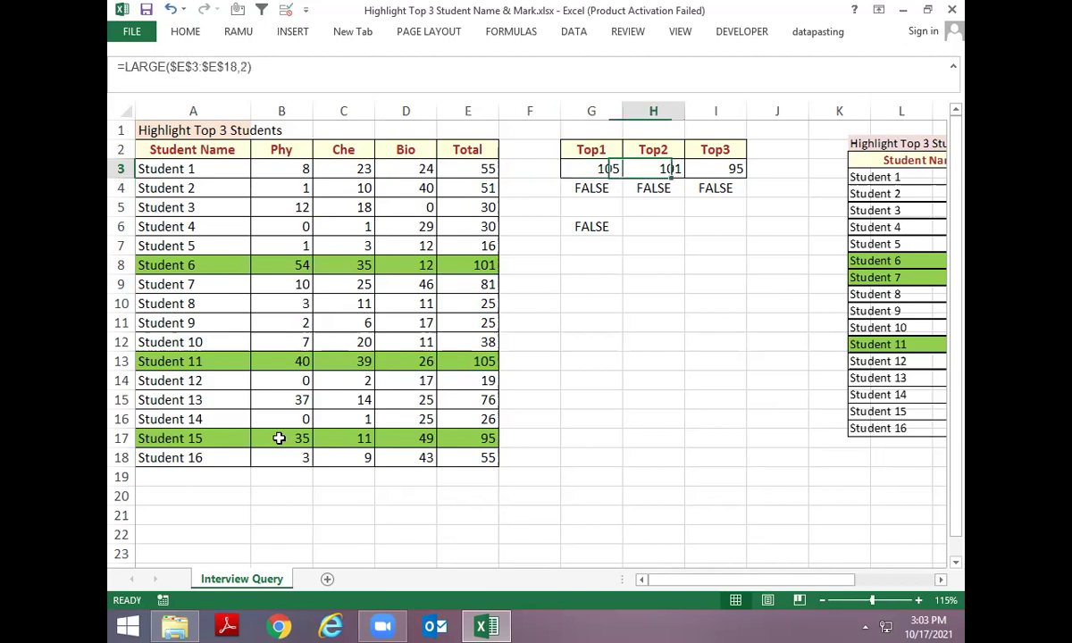
key("Right")
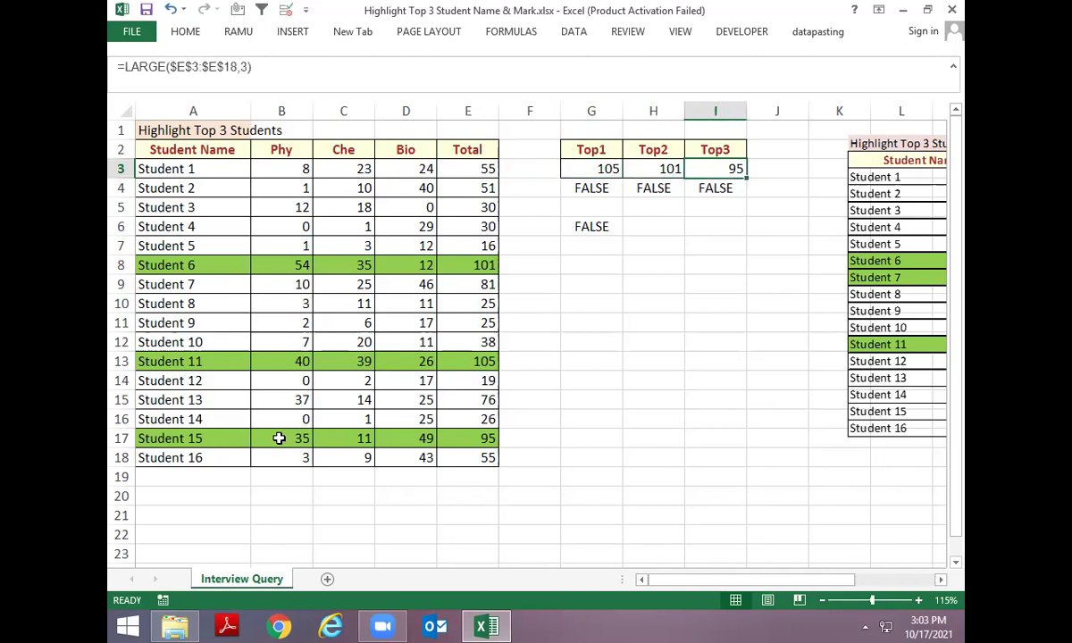
key("Left")
key("Left")
key("Left")
key("Left")
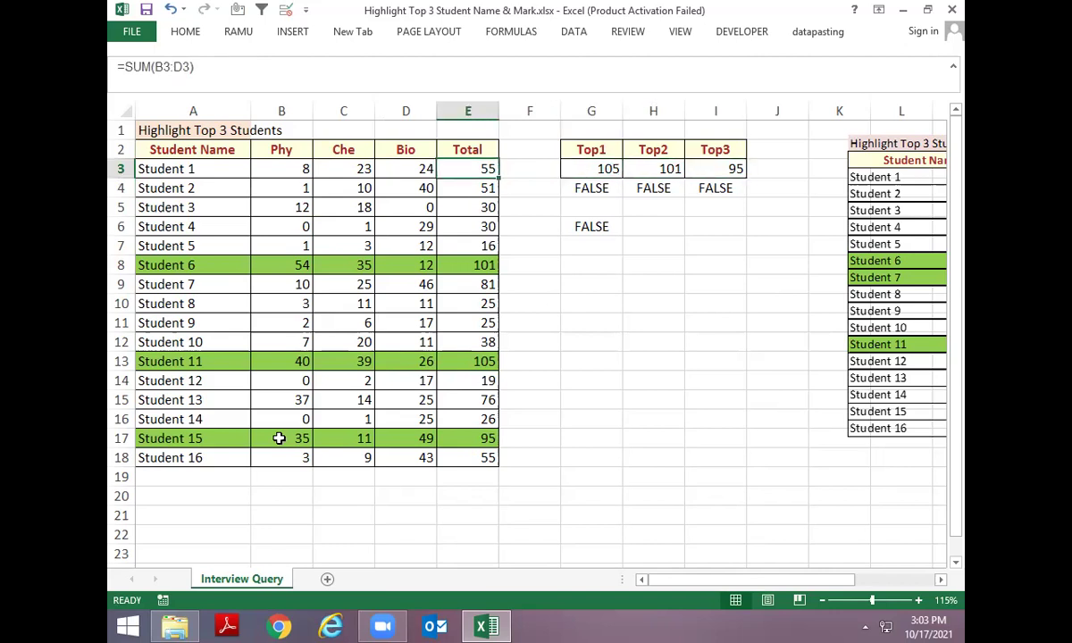
Recheck the three LARGE conditions inside the OR formula in G6, leaving the formula as it is
key("Right")
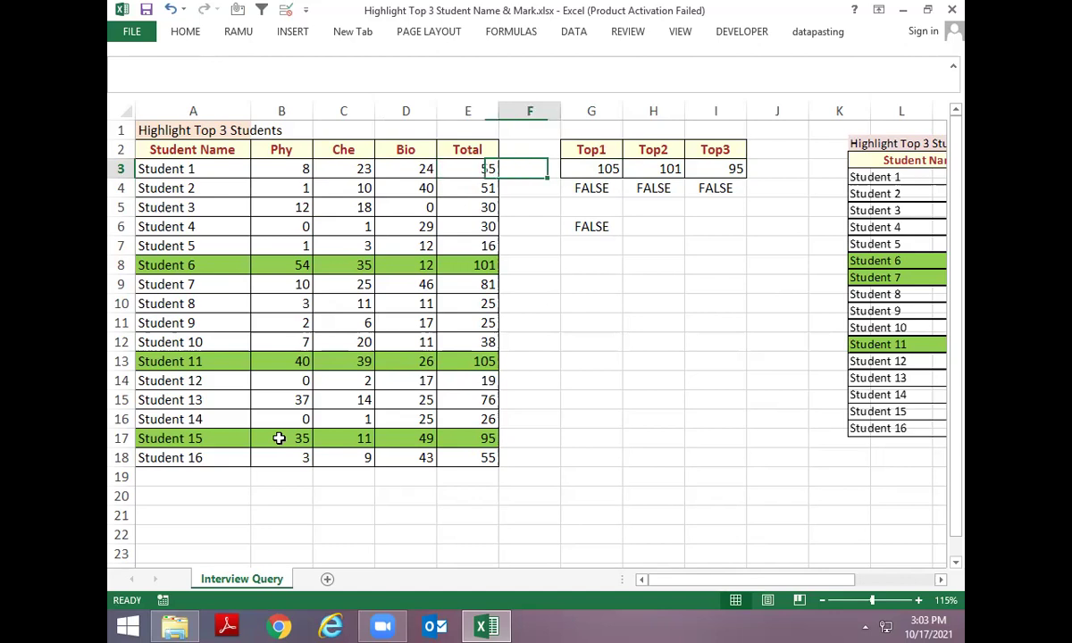
key("Right")
key("Down")
key("Down")
key("Down")
key("F2")
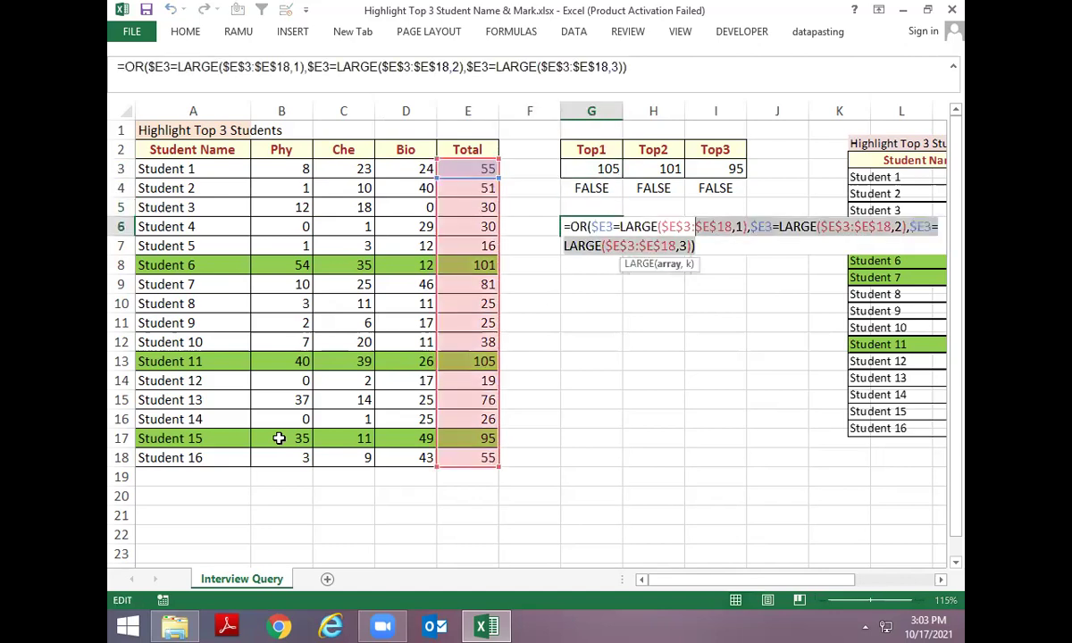
key("Escape")
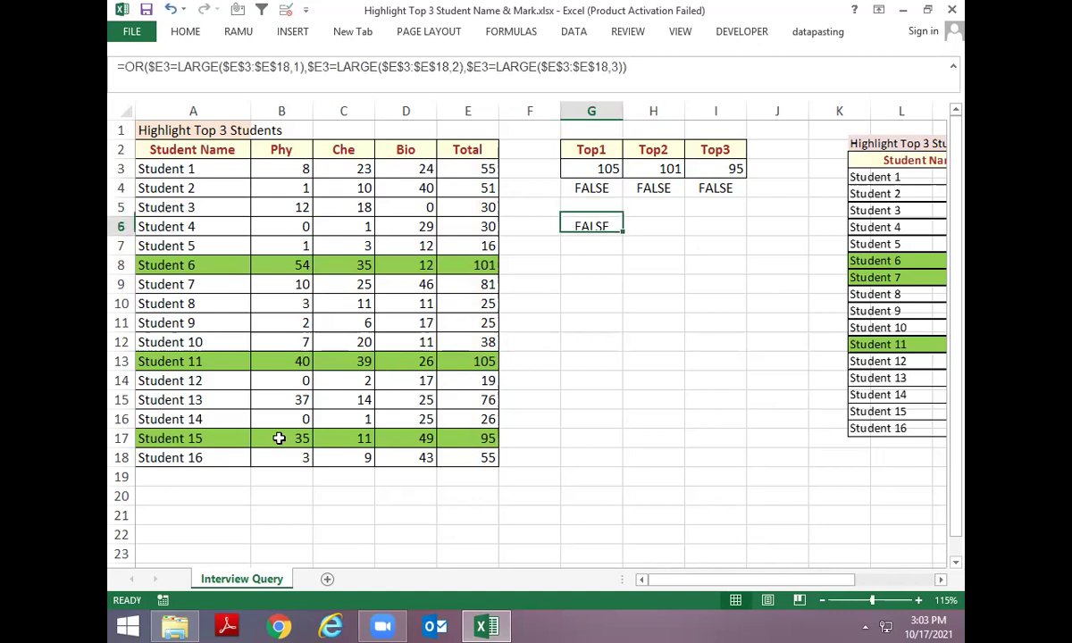
key("Down")
key("Left")
key("Left")
key("Left")
key("Left")
key("Left")
key("Left")
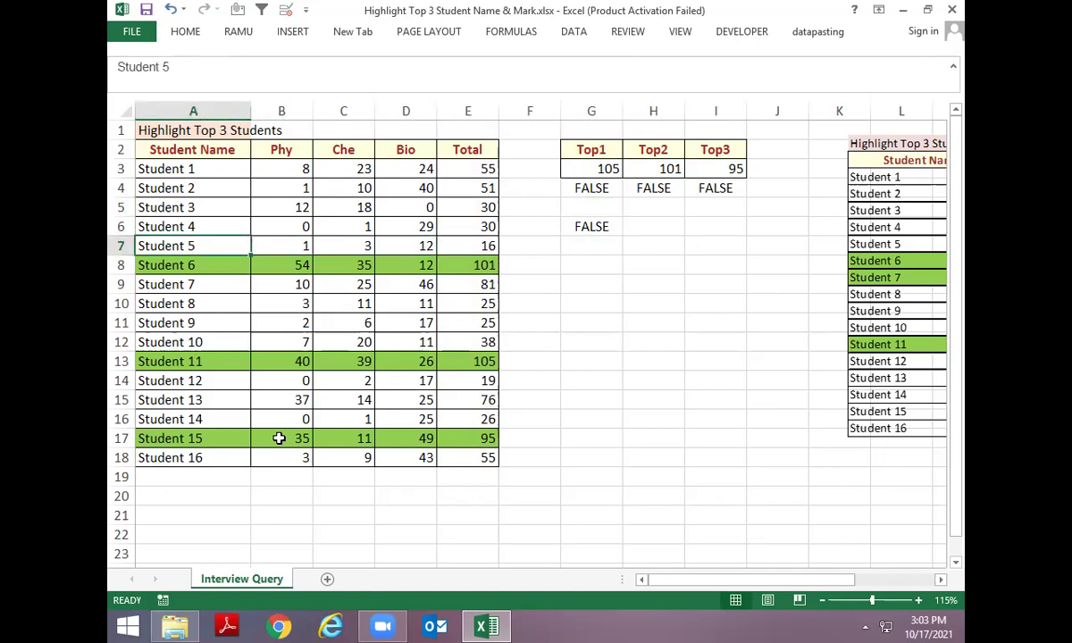
key("ctrl+Up")
key("Down")
key("Down")
key("Down")
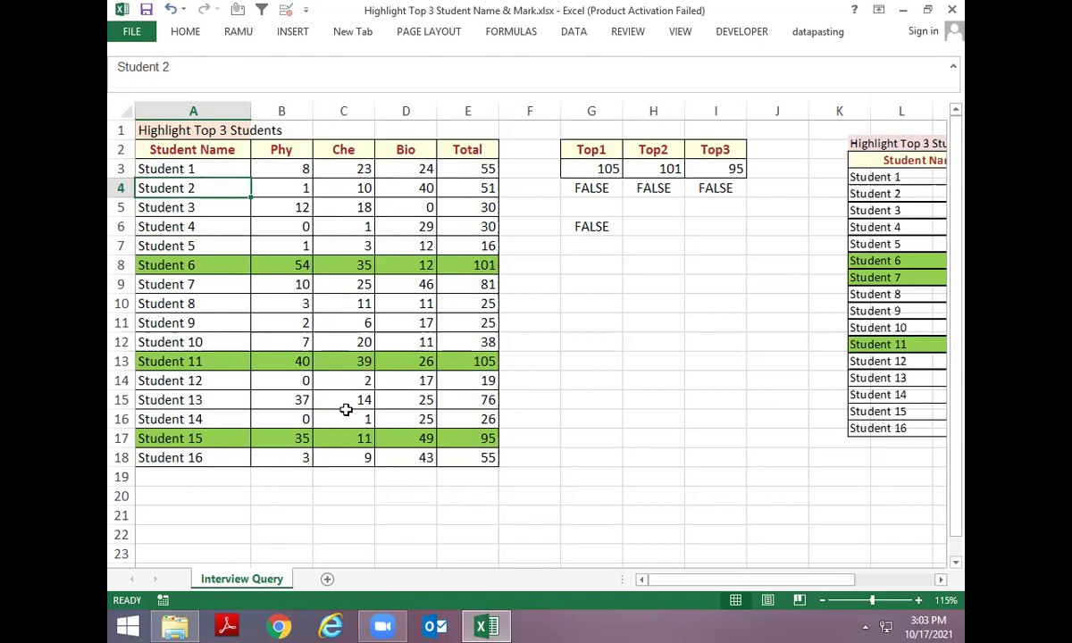
Add a new worksheet and enter the heading ITEM in B3
left_click(326, 579)
scroll(335, 242, "up", 3)
left_click(284, 183)
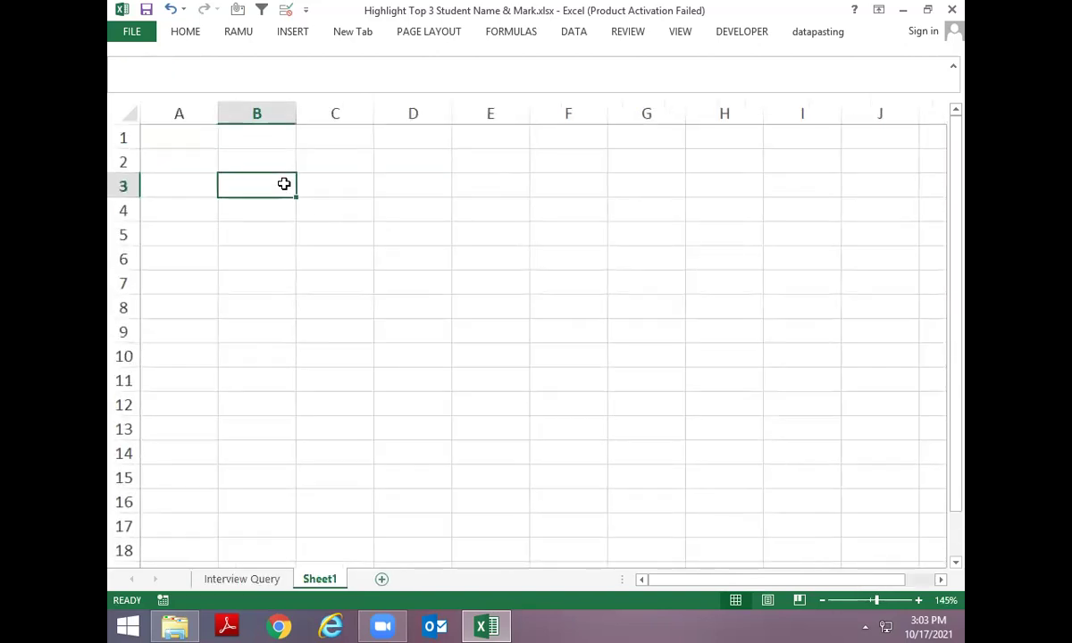
type("ITEM")
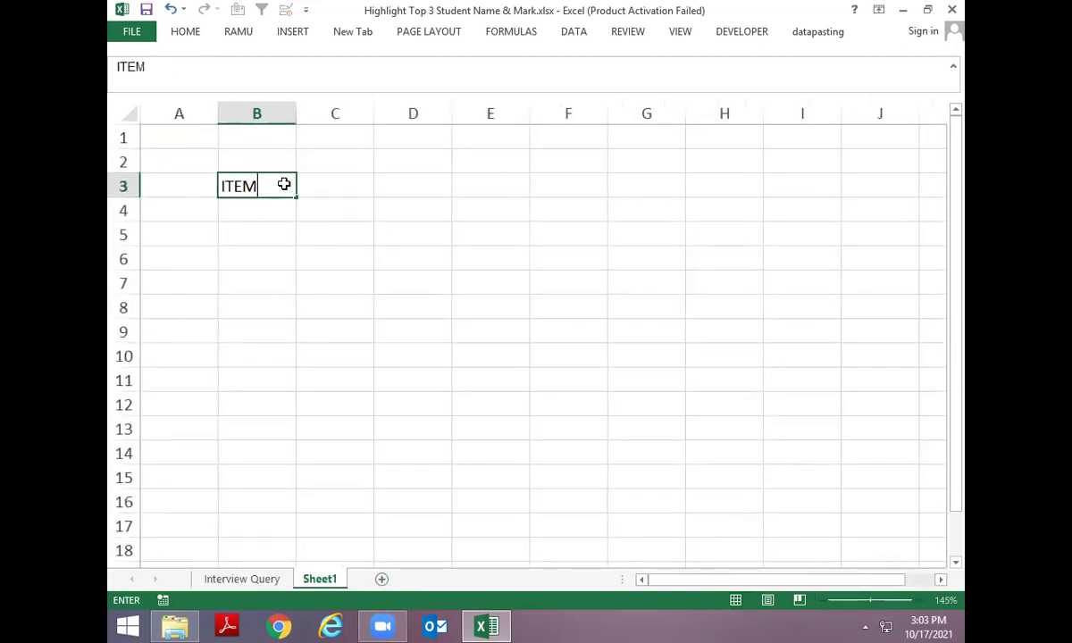
key("Return")
List computer, mouse, pen, mobile and chair under the ITEM heading in B4:B8
type("computer")
key("Return")
type("mouse")
key("Return")
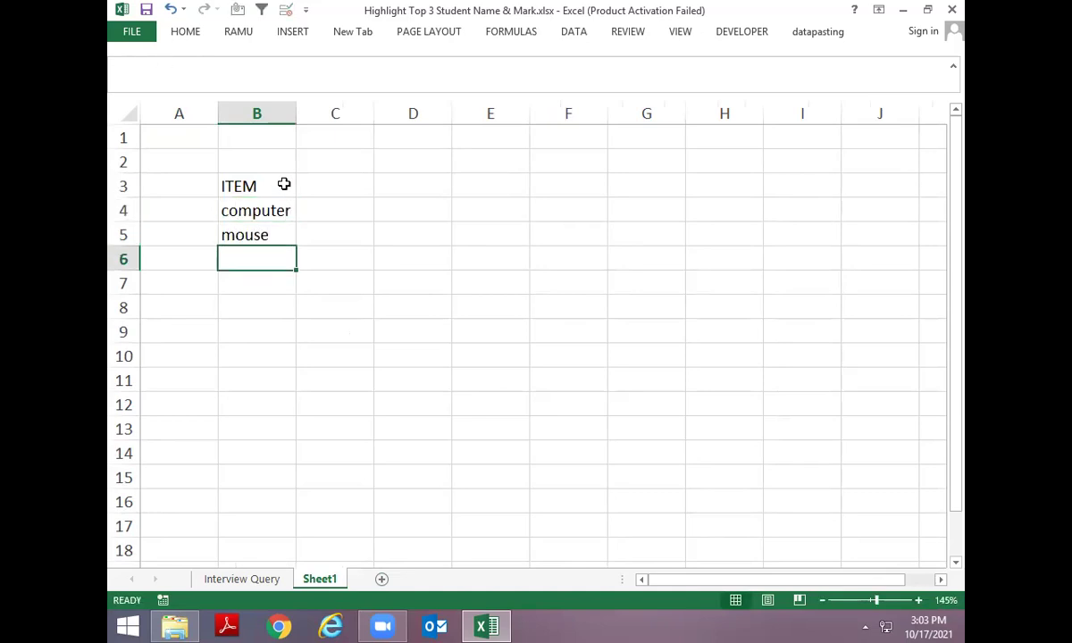
type("pen")
key("Return")
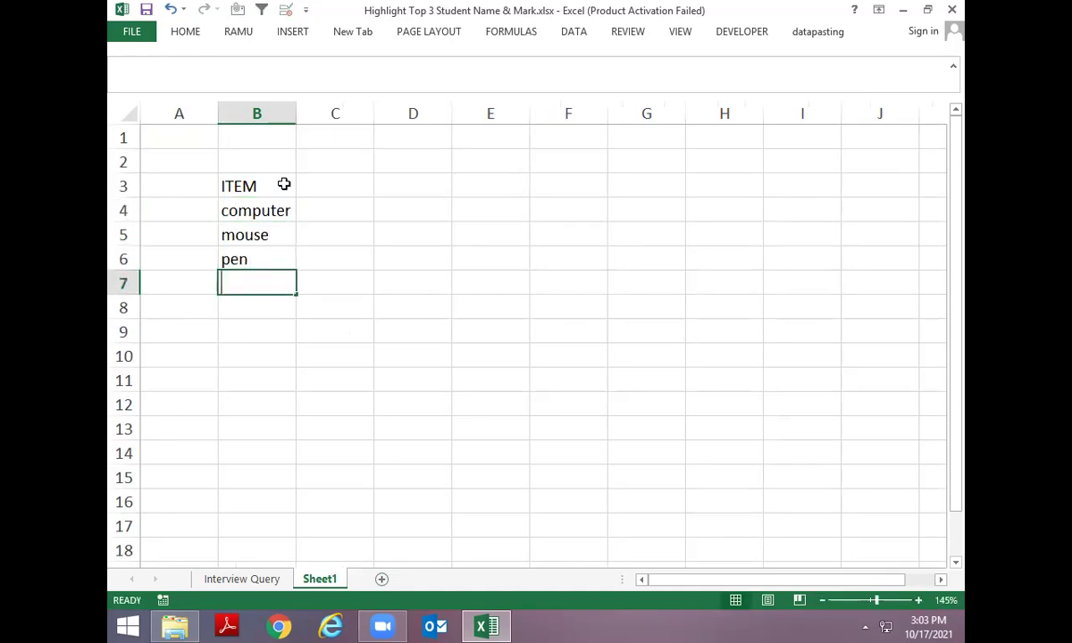
type("mobile")
key("Return")
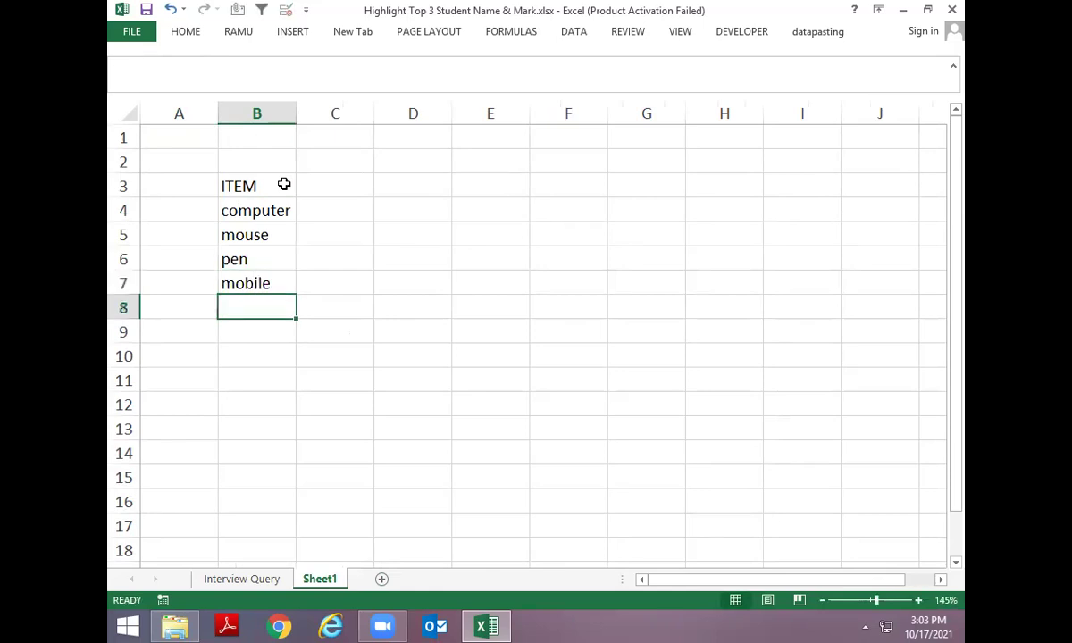
type("chair")
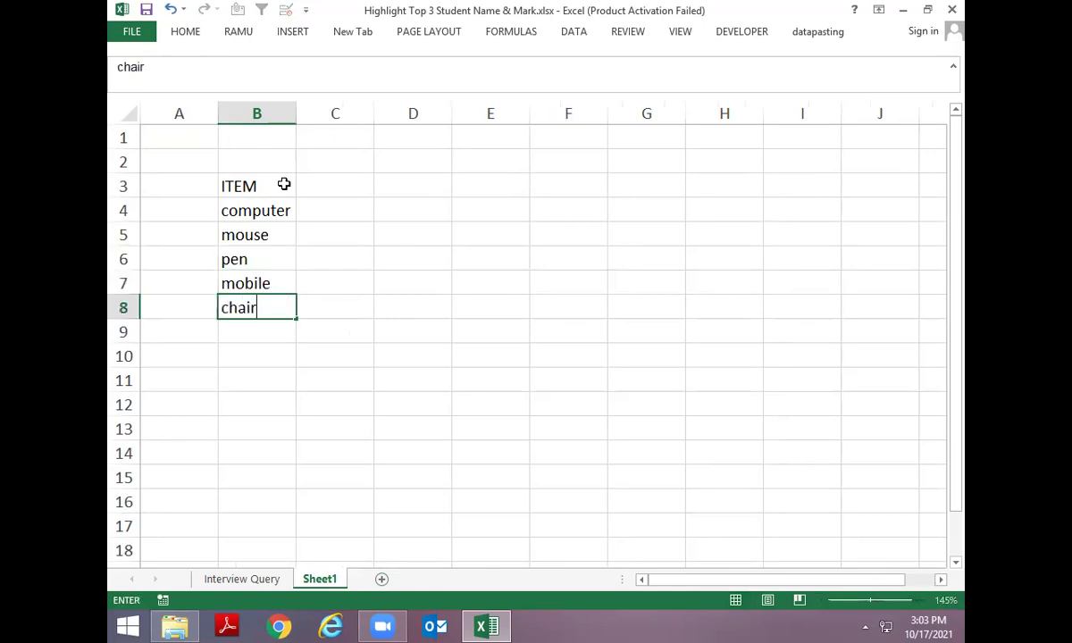
key("Return")
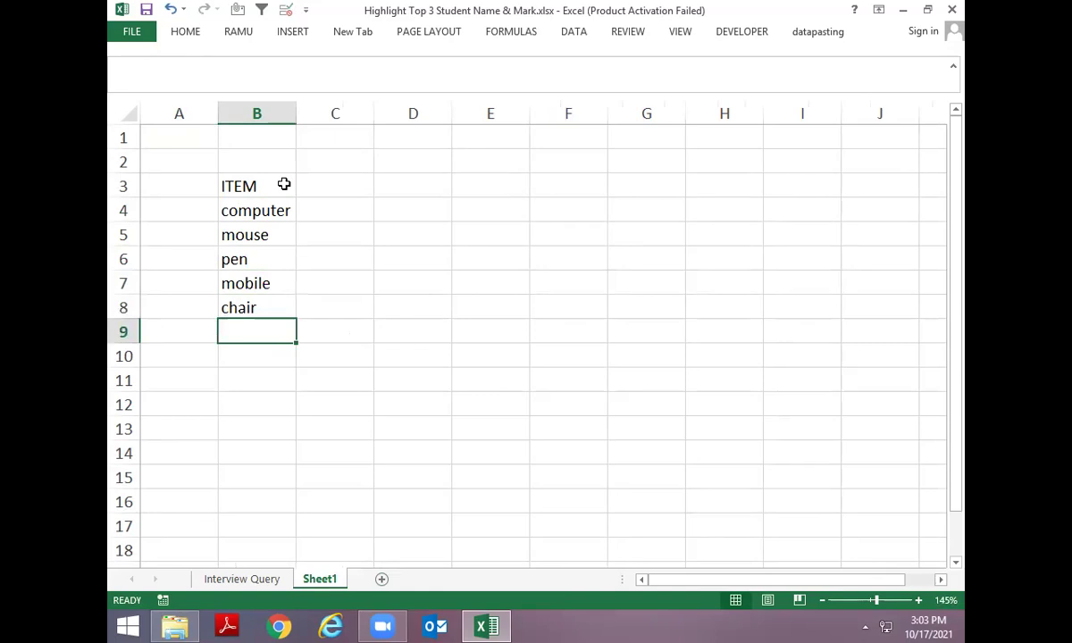
Extend the ITEM list with tree, pen drive and photo in B9:B11
type("l")
key("Escape")
type("tree")
key("Return")
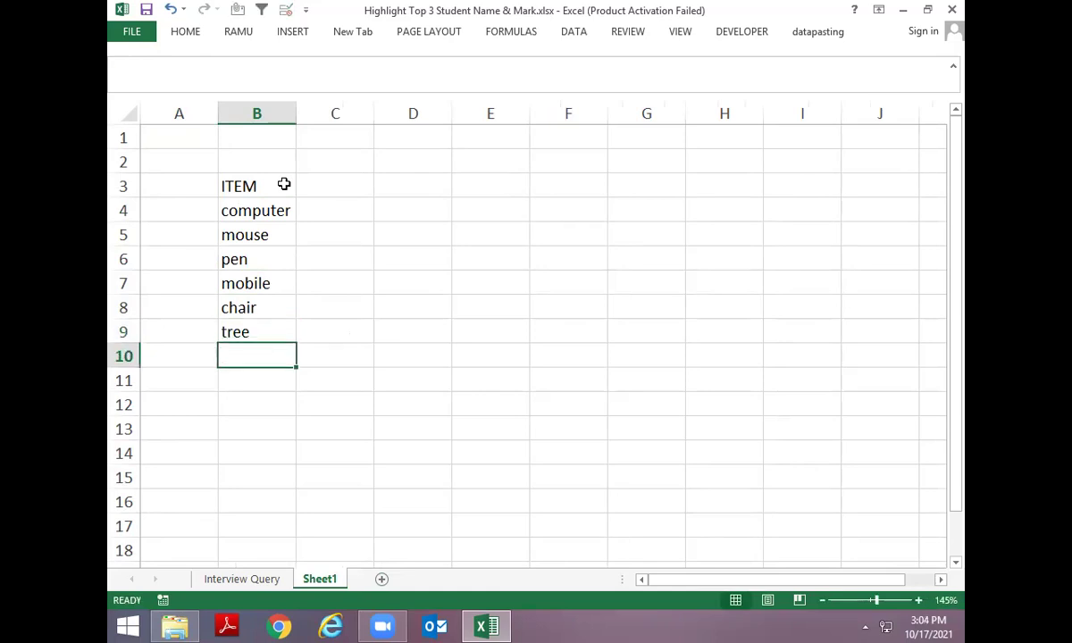
type("pend")
key("BackSpace")
type("drive")
key("Return")
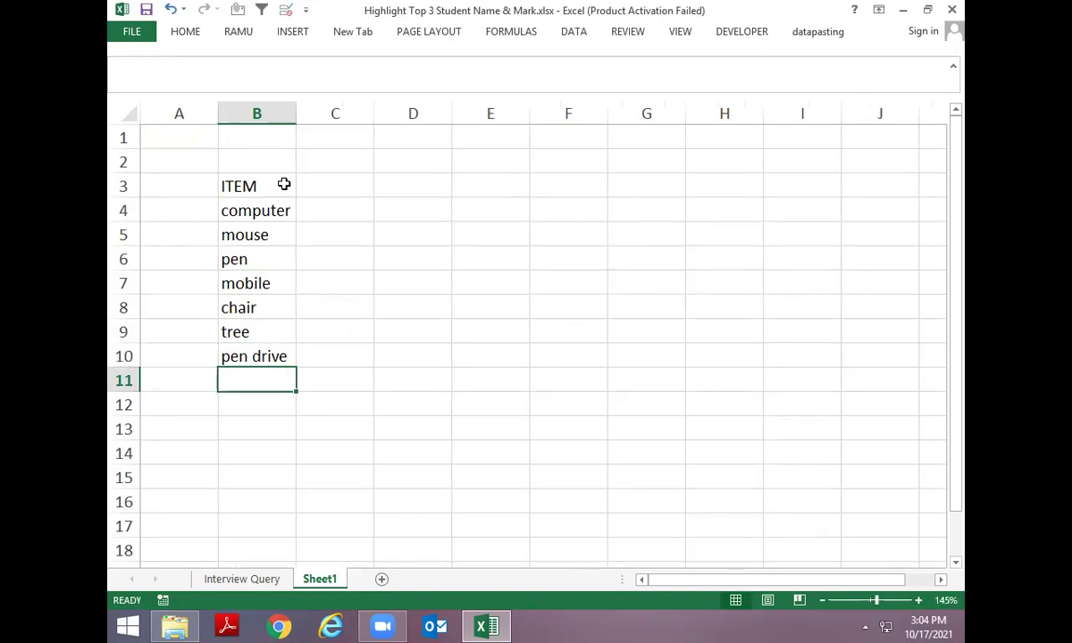
type("photo")
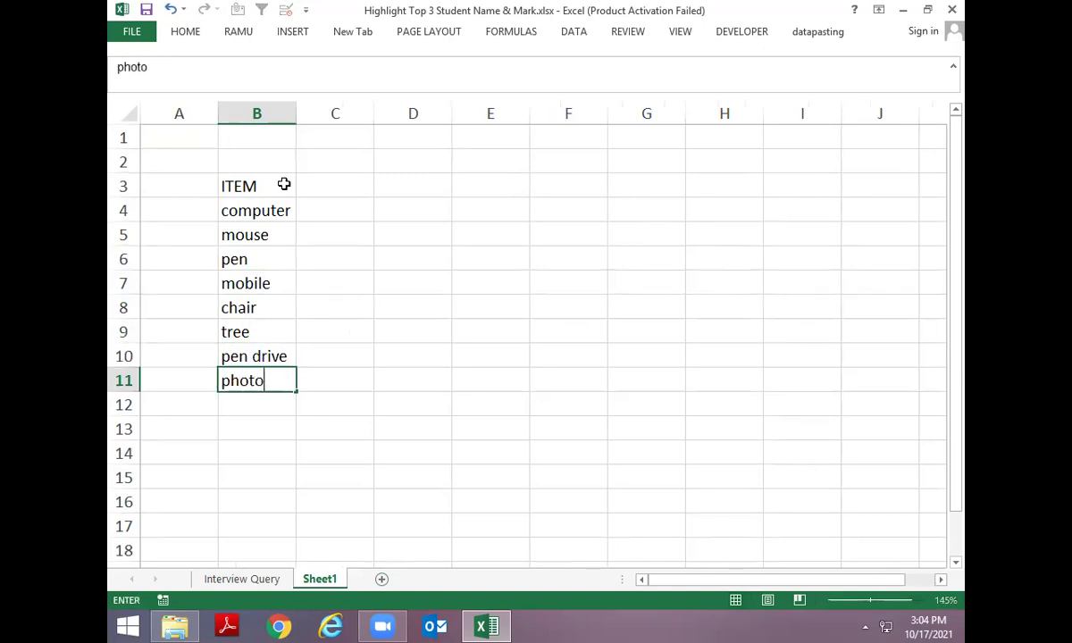
key("Return")
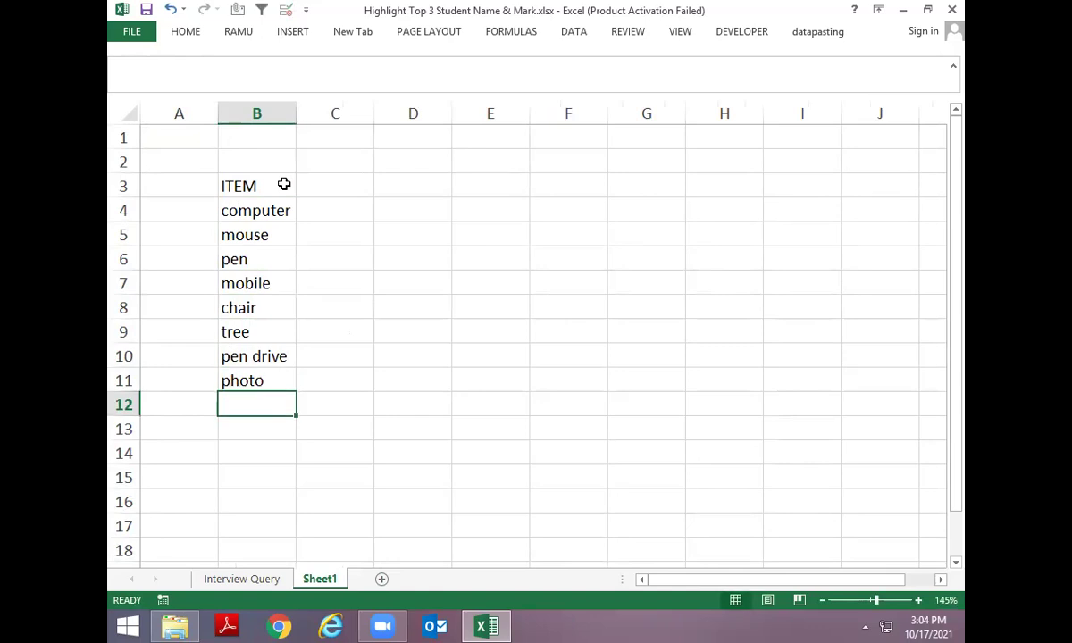
Apply all borders to the ITEM list in B3:B11
key("Up")
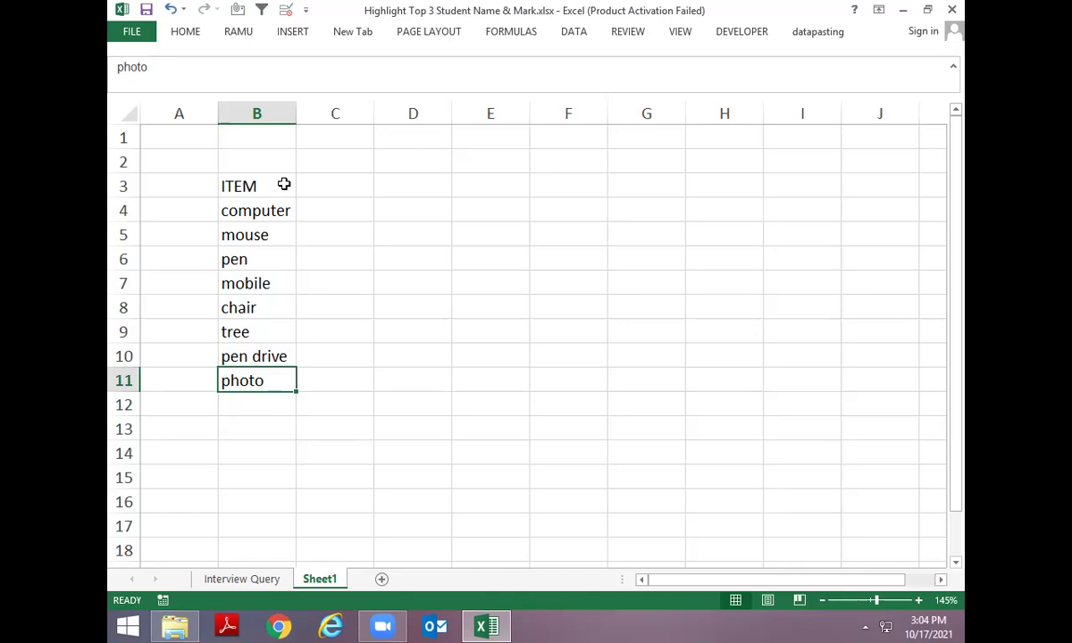
key("shift+Up")
key("shift+Up")
key("shift+Up")
key("shift+Up")
key("shift+Up")
key("shift+Up")
key("shift+Up")
key("shift+Up")
key("alt+h")
key("b")
key("a")
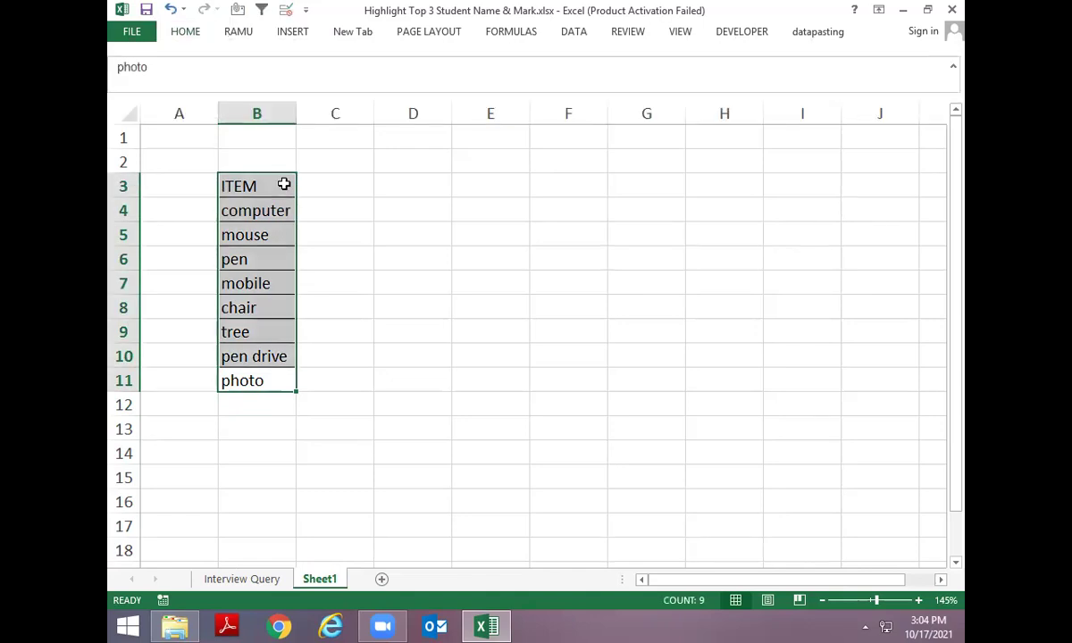
Enter "where 5 character" in E3 and autofit column E to the text
key("Up")
key("Up")
key("Up")
key("Up")
key("Up")
key("Up")
key("Up")
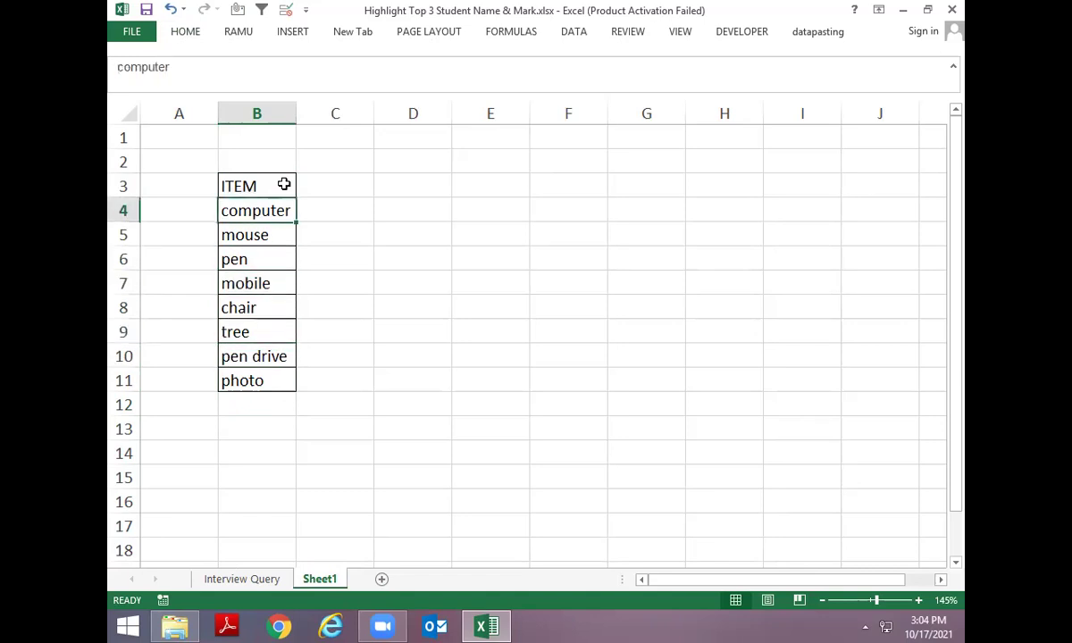
key("Up")
key("Right")
key("Right")
key("Right")
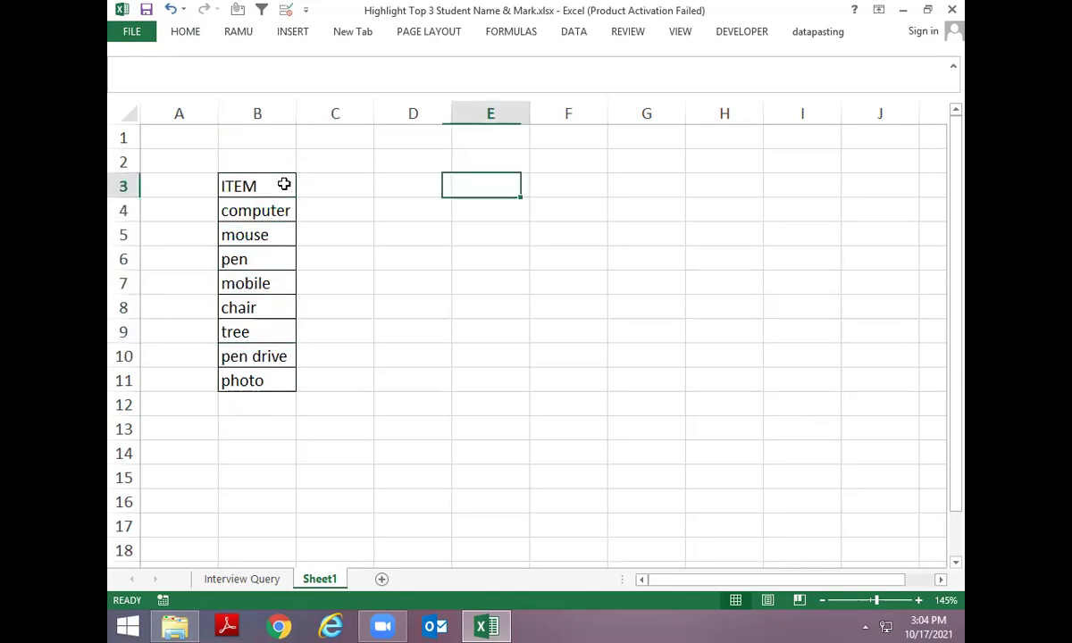
key("Left")
key("Left")
key("Left")
key("Right")
key("Right")
key("Right")
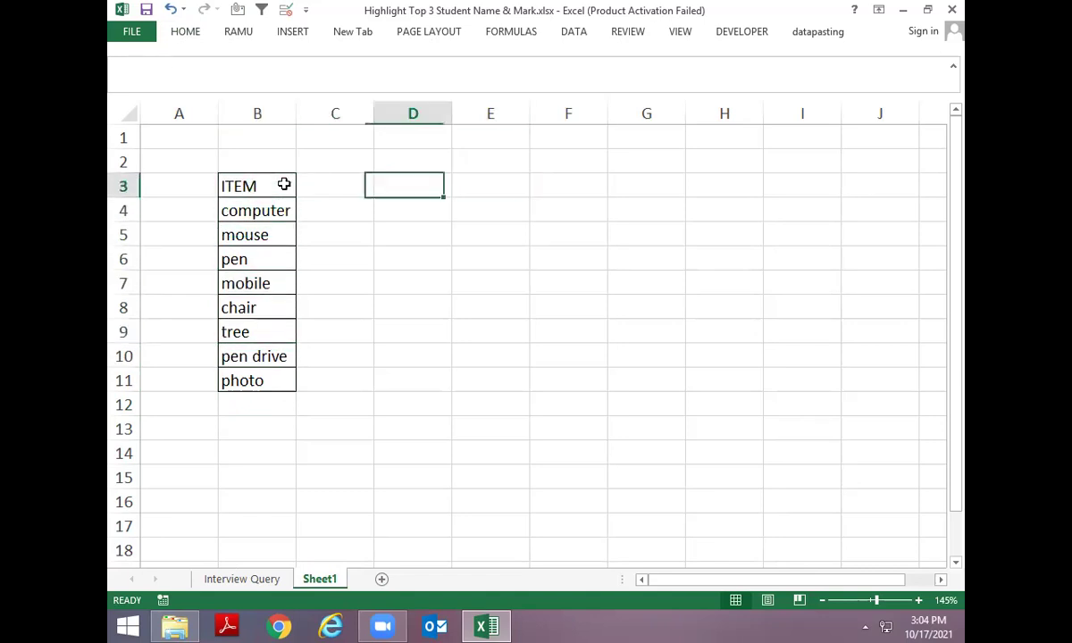
type("where")
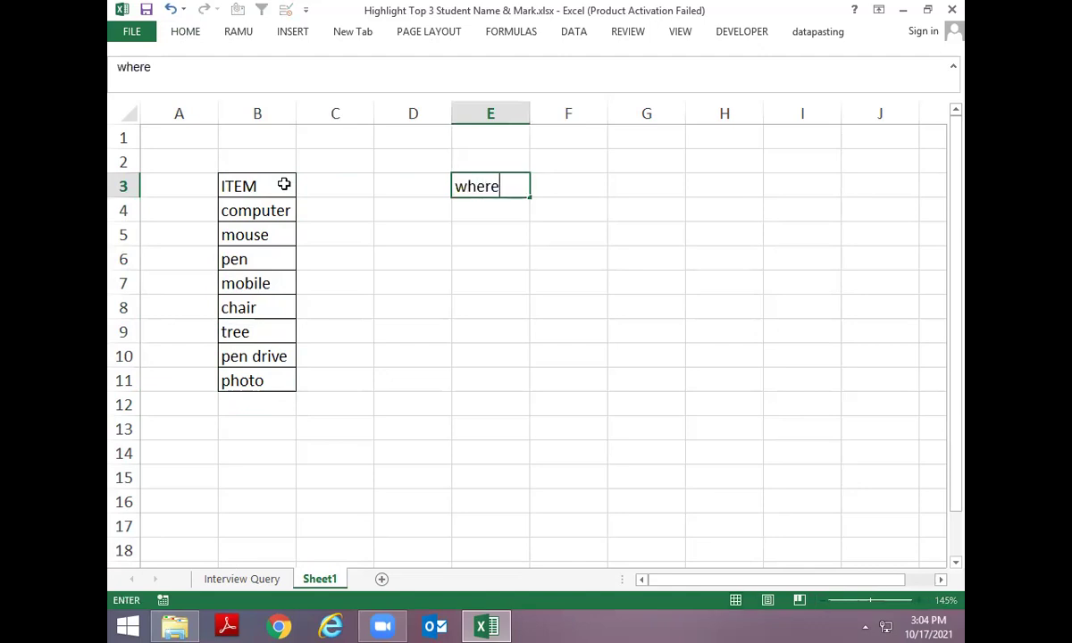
type(" 5 character")
key("Return")
key("Up")
key("alt+h")
key("o")
key("i")
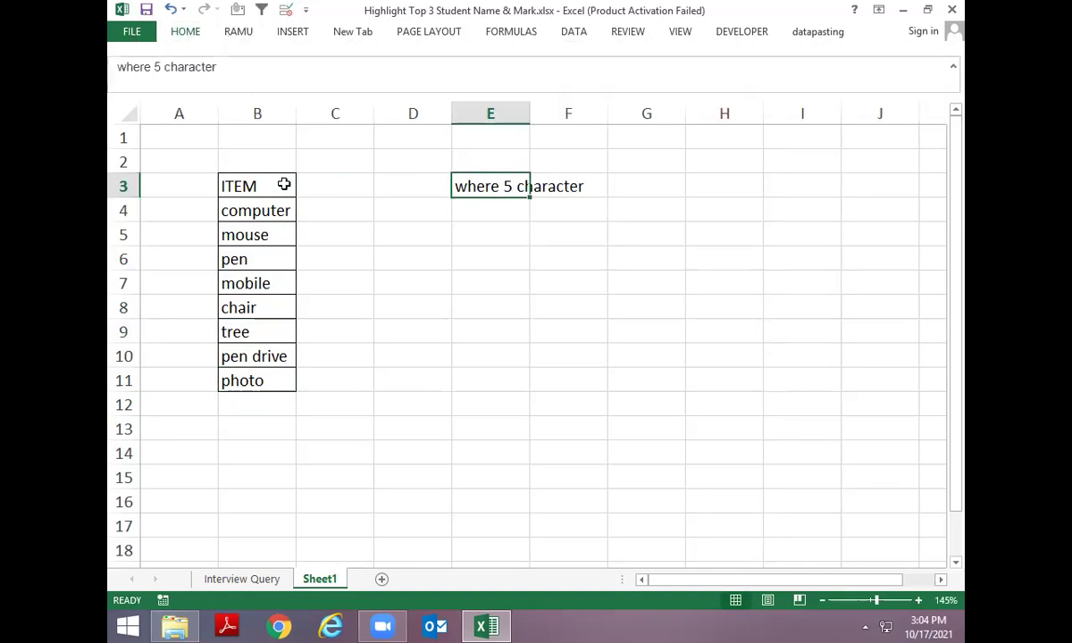
Look through the item names in column B for the ones with five characters
key("Left")
key("Left")
key("Left")
key("Down")
key("Down")
key("Down")
key("Down")
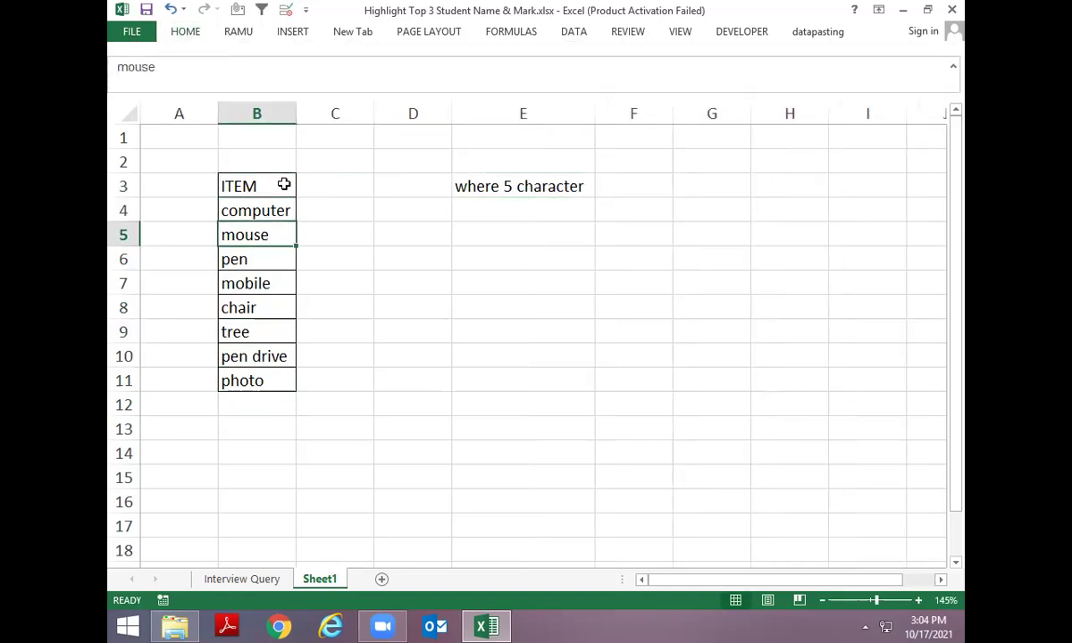
key("Down")
key("Down")
key("Down")
key("Down")
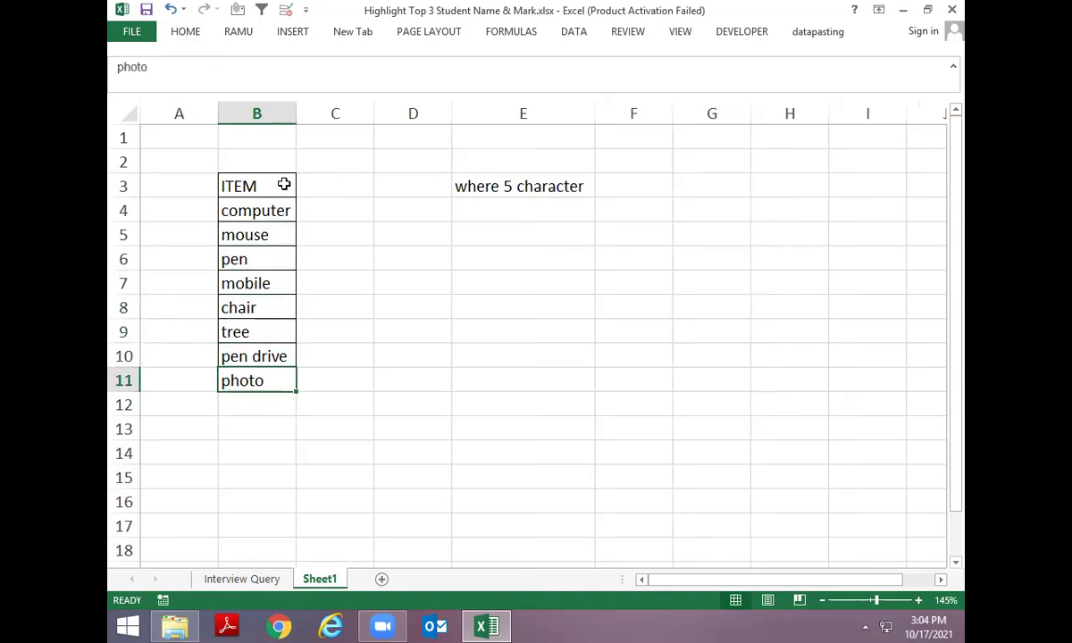
key("Up")
key("Up")
key("Up")
key("Up")
key("Up")
key("Up")
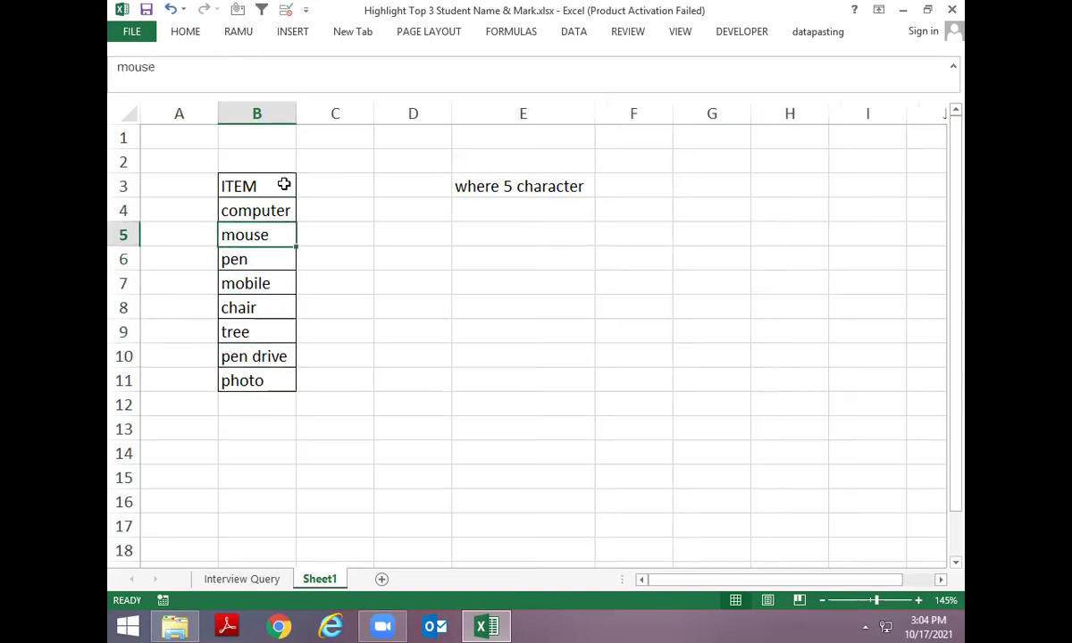
Enter the second condition "But start with M" in E4
key("Right")
key("Right")
key("Right")
key("Up")
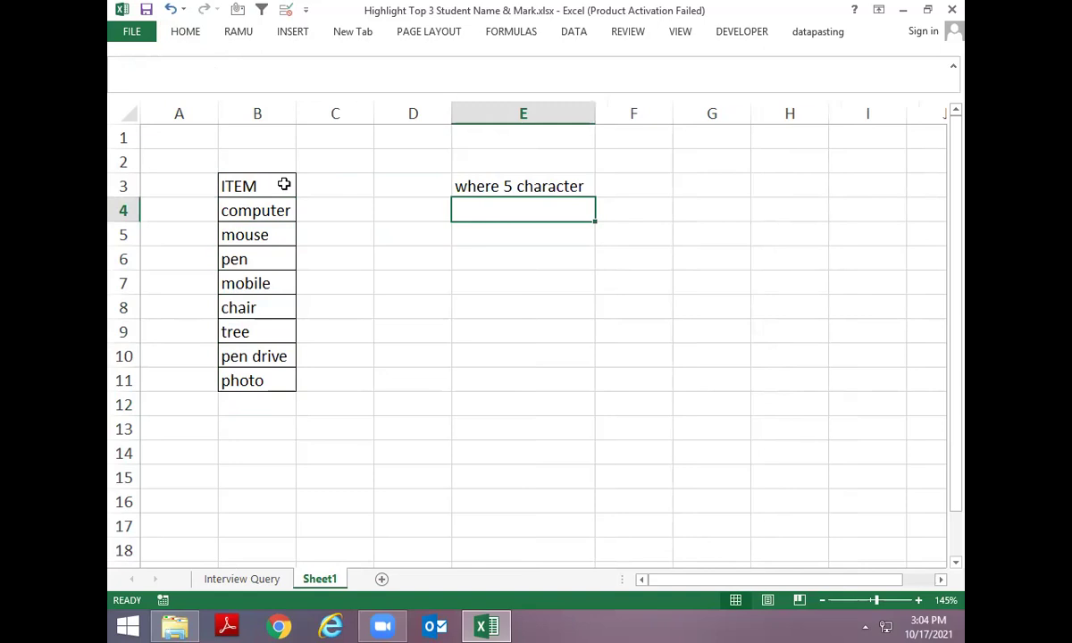
type("But start with m")
key("BackSpace")
type("M")
key("Return")
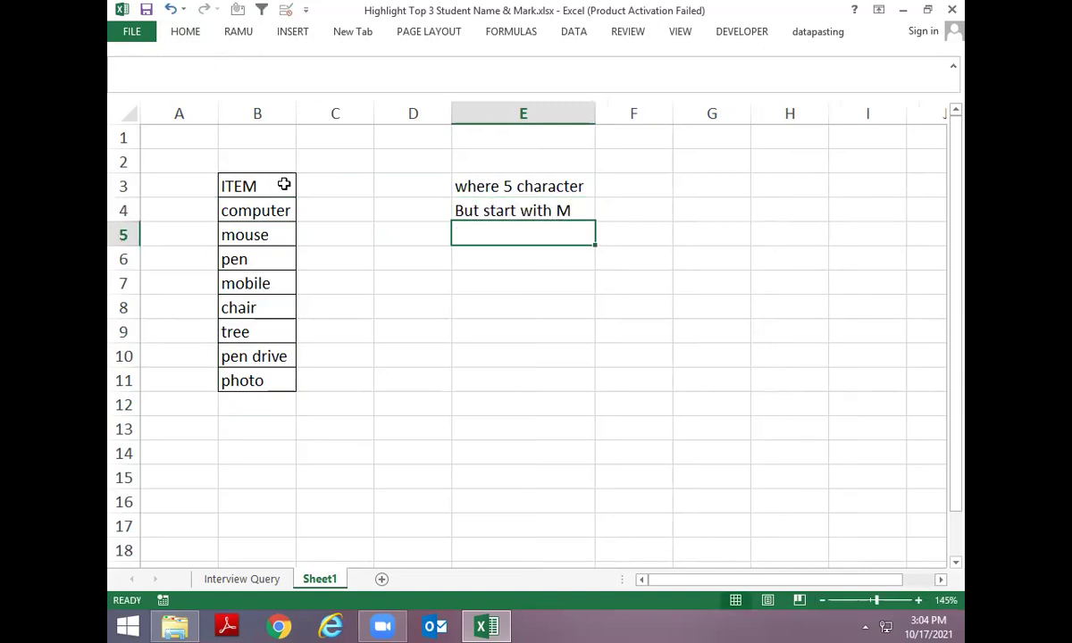
Apply all borders to the two condition cells E3:E4
key("Up")
key("alt")
key("h")
key("b")
key("a")
key("Left")
key("Right")
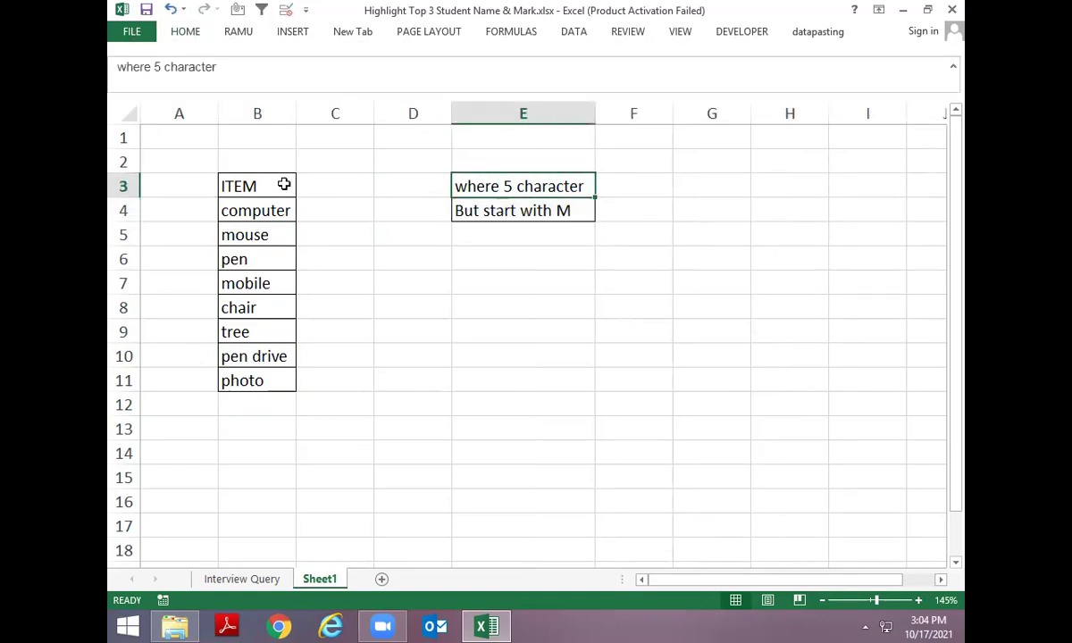
key("Down")
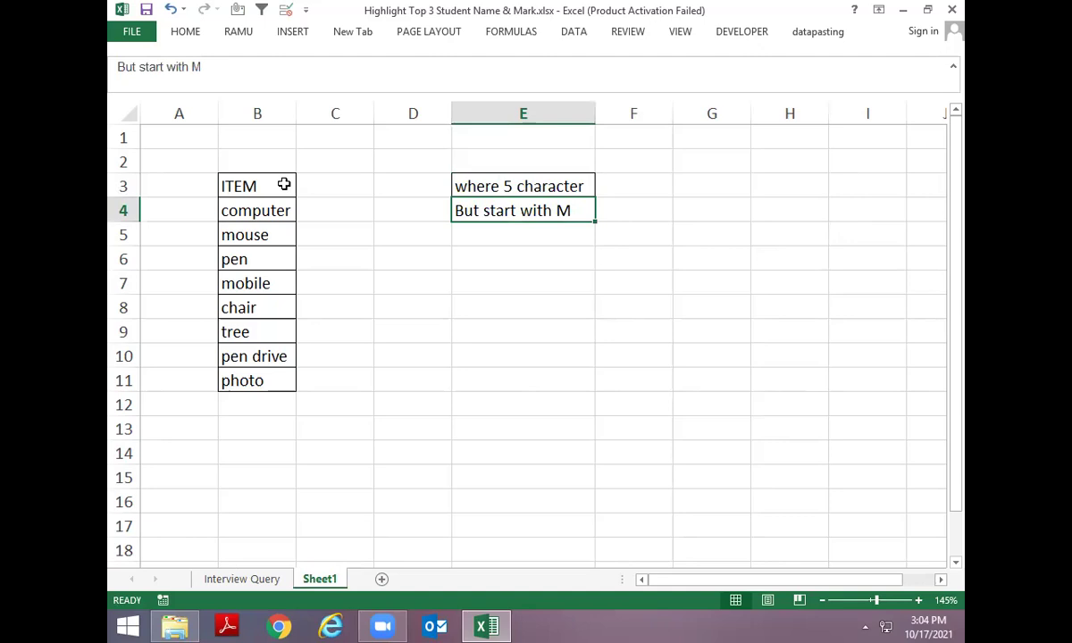
key("Up")
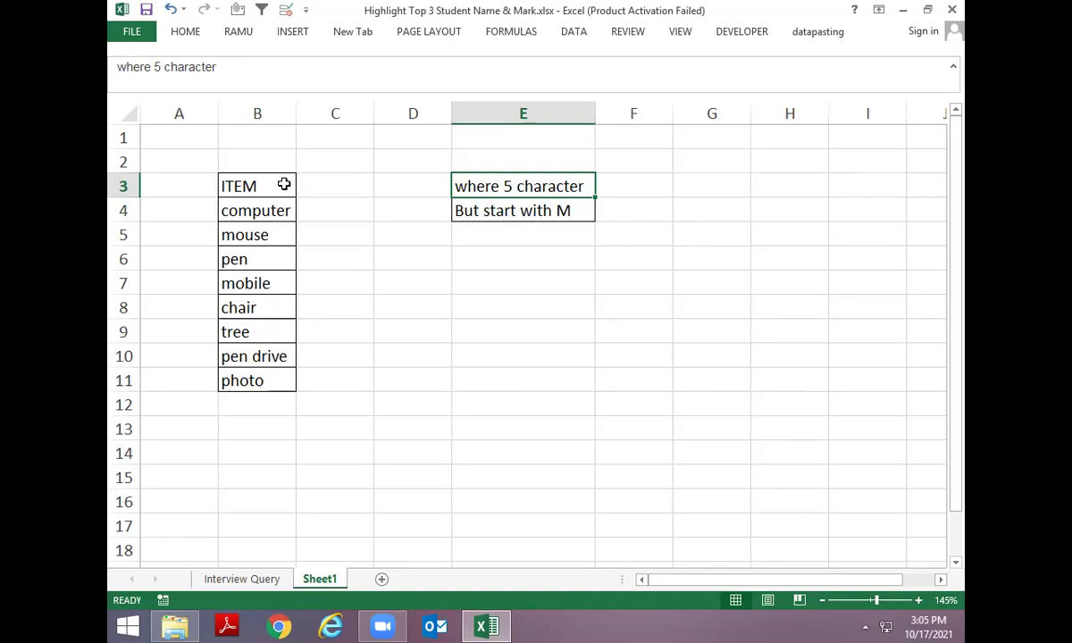
Count the characters of each item with =LEN(B4) in C4, filled down to C11
key("Left")
key("Left")
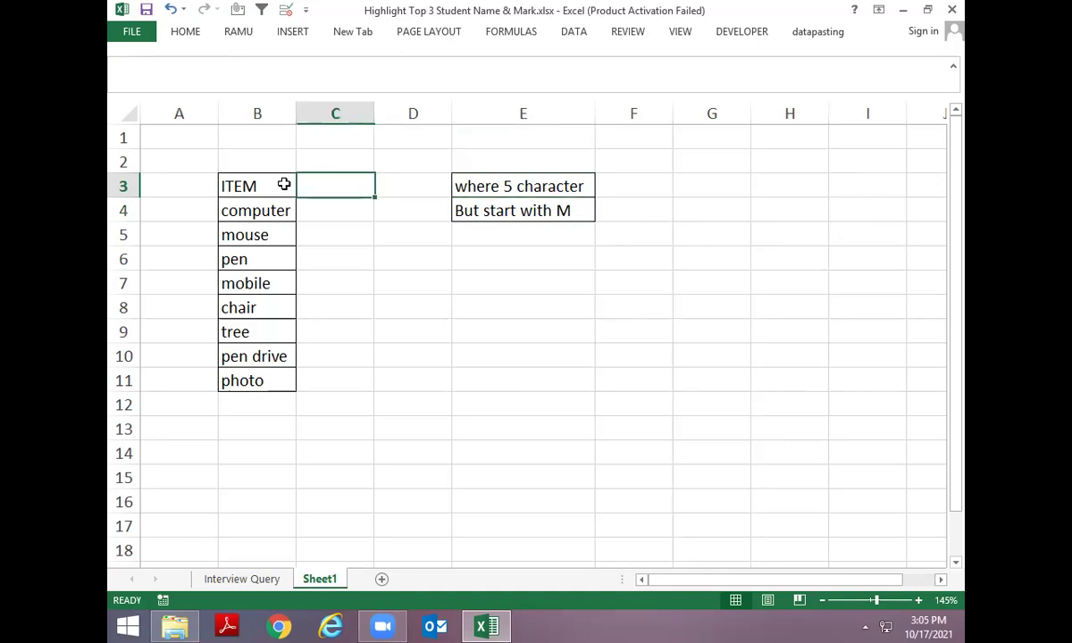
key("Down")
type("=LEN(")
key("Left")
key("Return")
key("Left")
key("ctrl+Down")
key("Right")
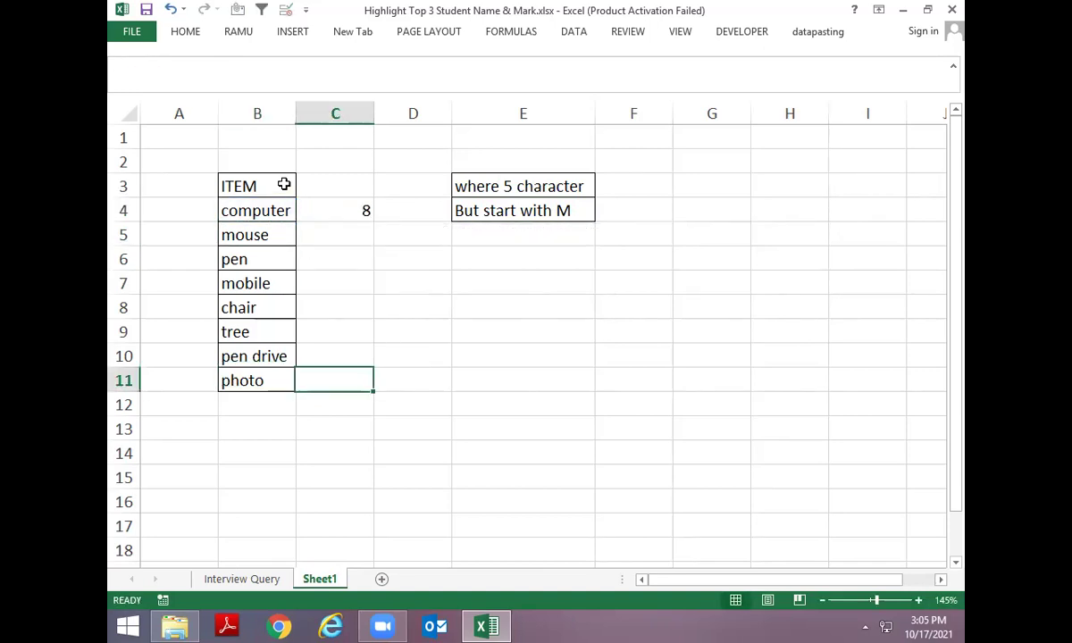
key("ctrl+shift+Up")
key("ctrl+d")
Review the LEN formulas in column C against the item names, and the first character of computer in B4
key("ctrl+Up")
key("Up")
key("Down")
key("Down")
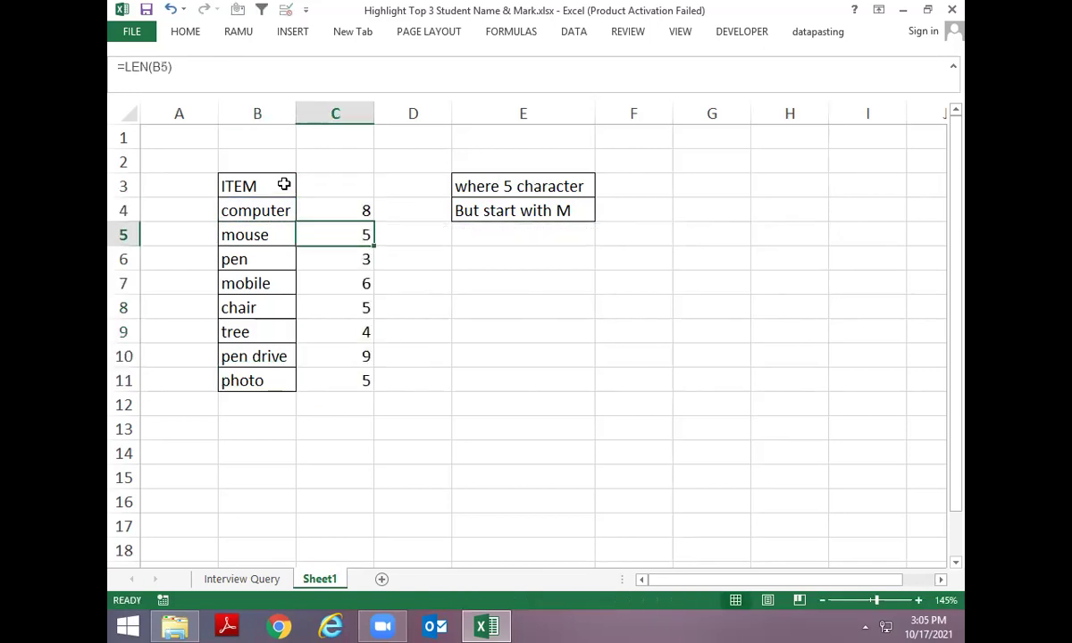
key("Up")
key("F2")
key("Escape")
key("Left")
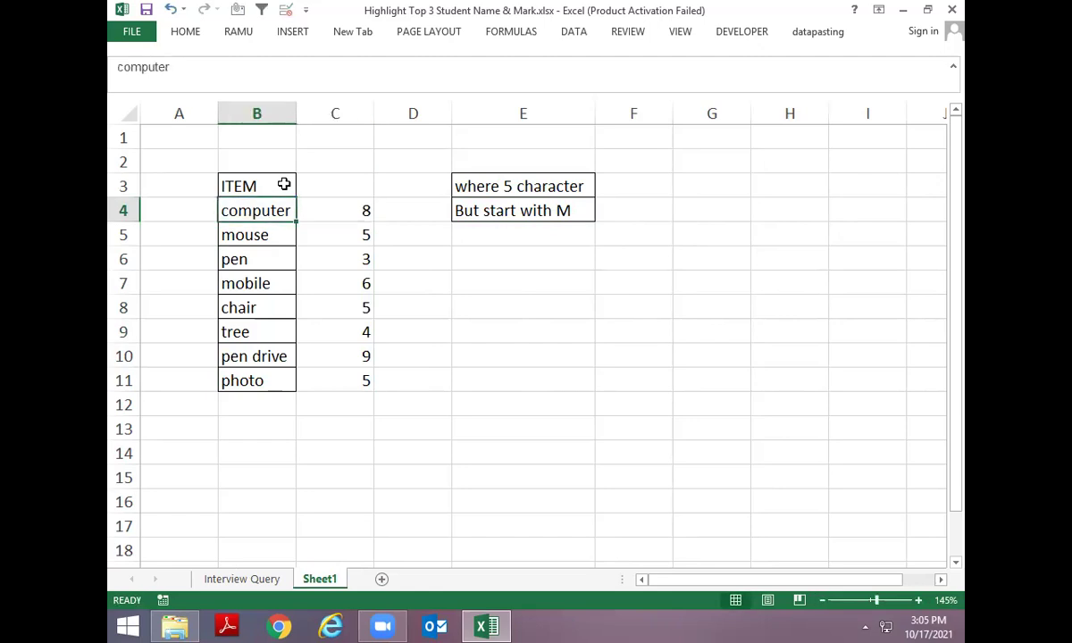
key("Right")
key("Left")
key("Right")
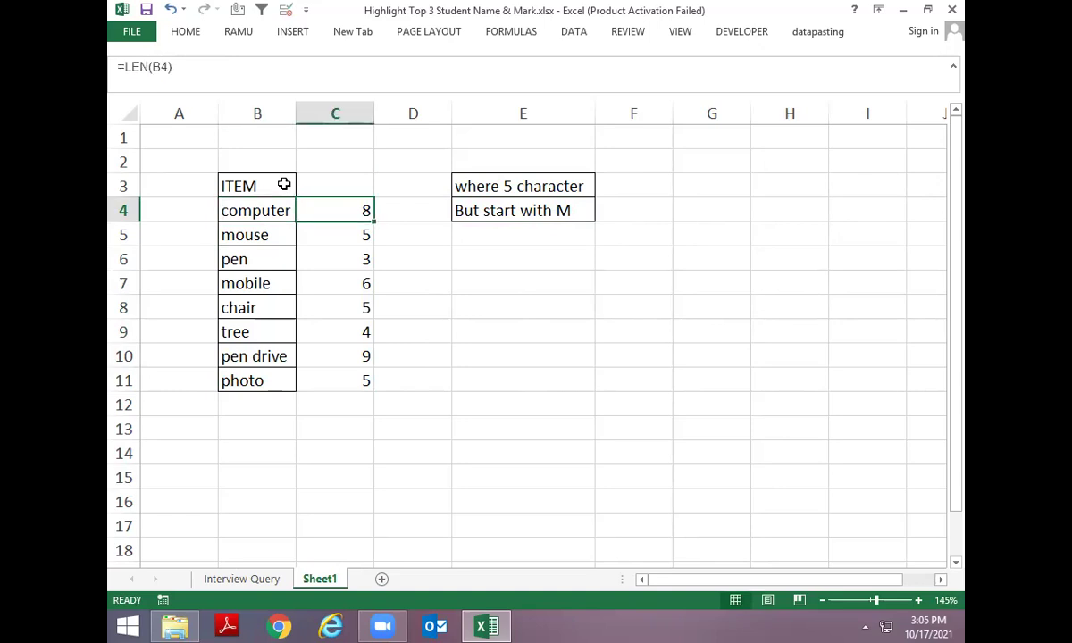
key("ctrl+shift+Down")
key("Down")
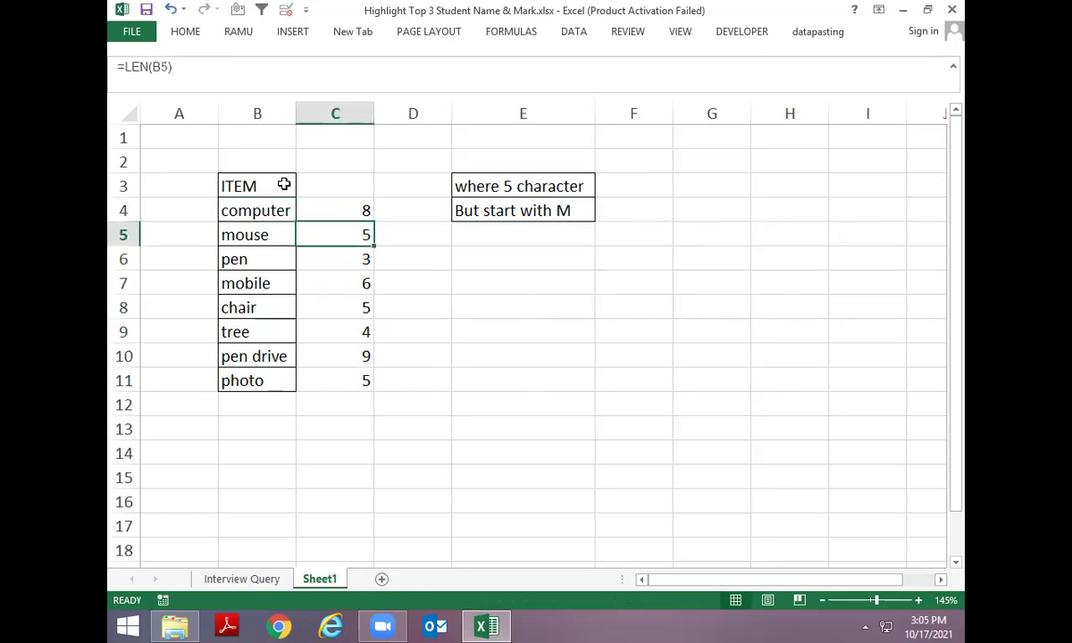
key("Up")
key("Left")
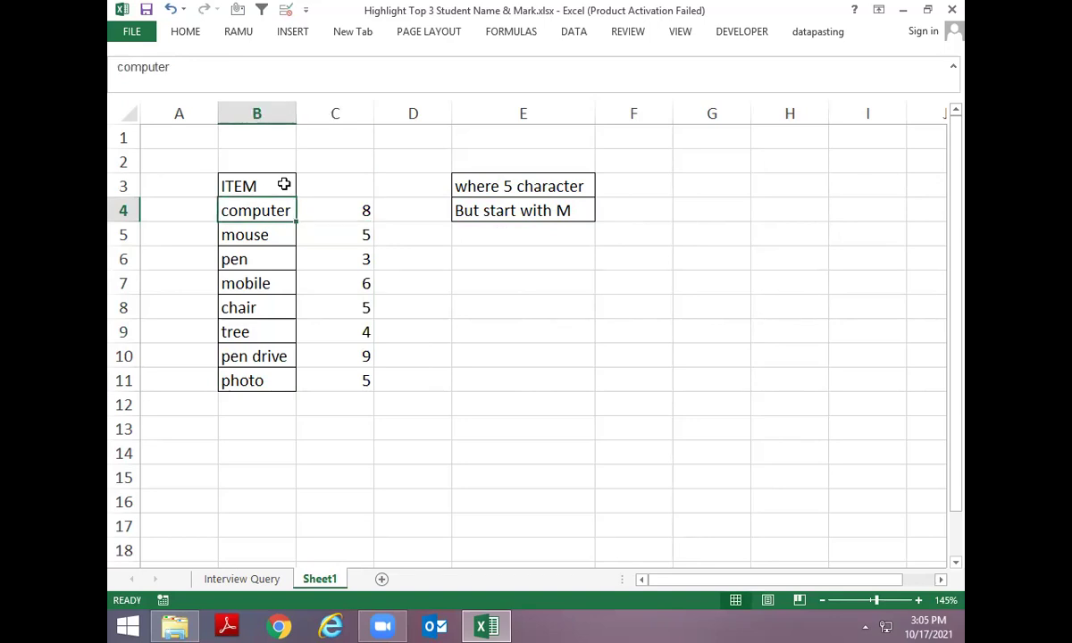
key("F2")
key("Home")
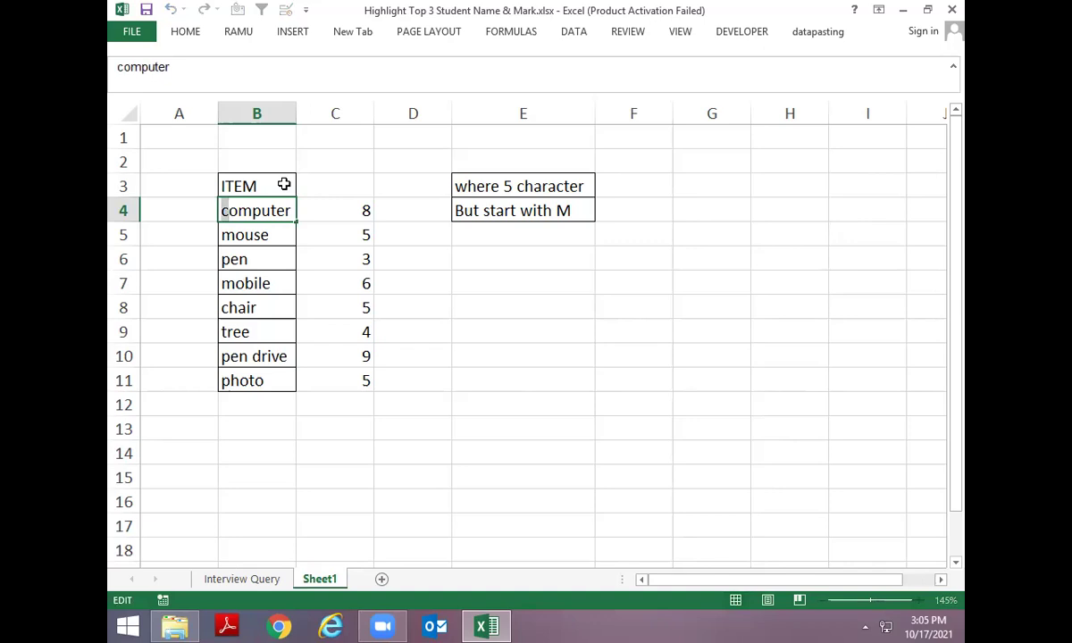
key("Escape")
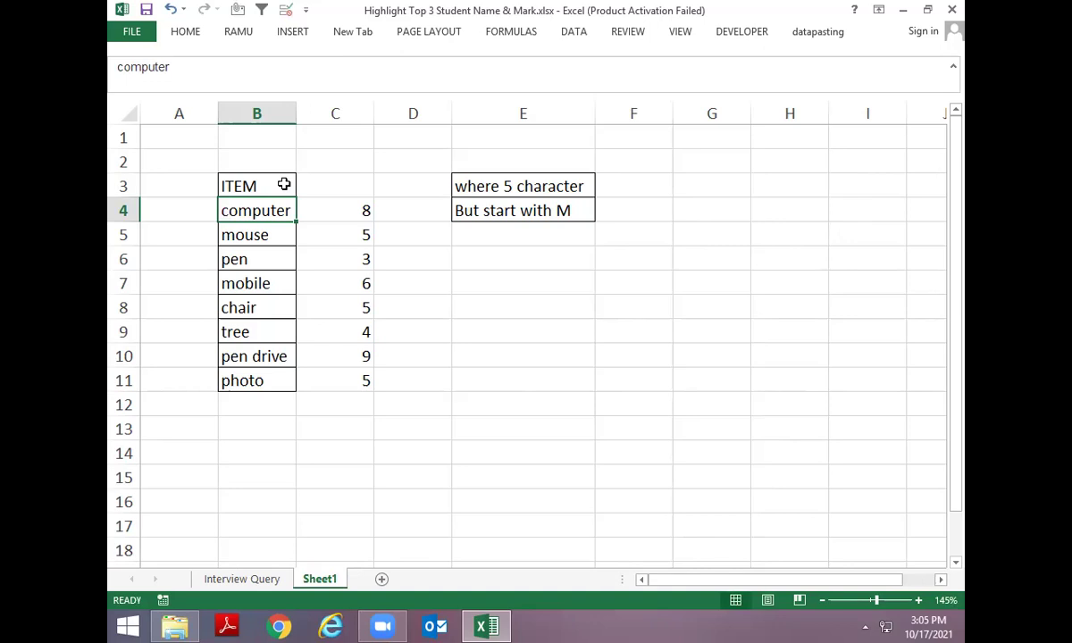
Extract each item's first letter with =LEFT(B4,1) in D4, filled down to D11
key("Right")
key("Right")
type("=LEFT(")
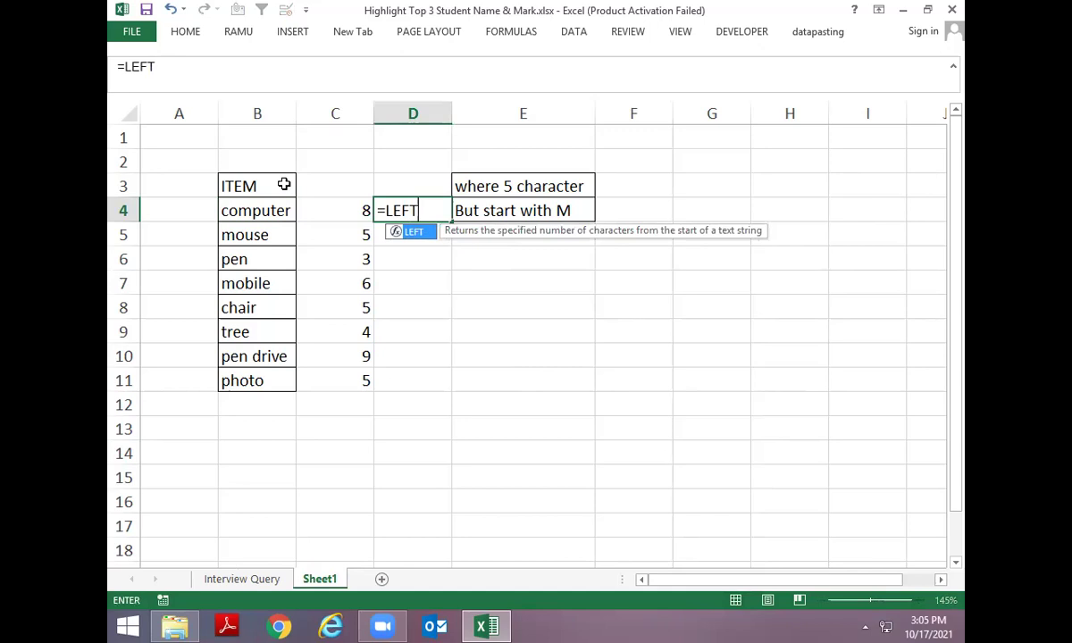
key("Left")
key("Left")
type(",1")
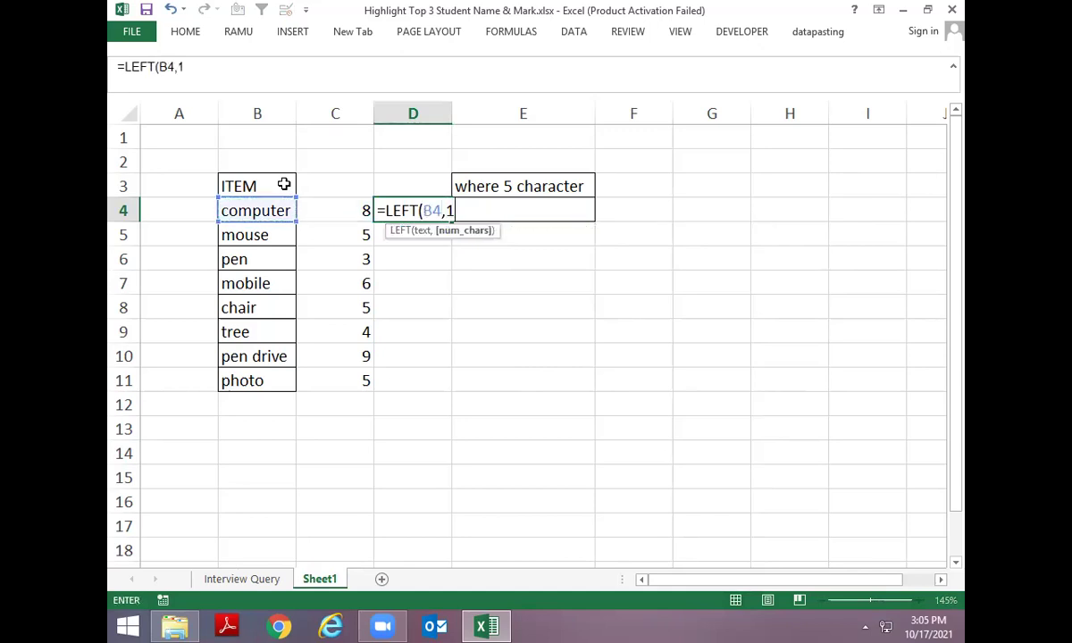
key("Return")
key("Left")
key("ctrl+Down")
key("Right")
key("ctrl+shift+Up")
key("ctrl+d")
key("Down")
Examine the extracted first letters in column D for items starting with m
key("Up")
key("Up")
key("Up")
key("Up")
key("Up")
key("Up")
key("Up")
key("Up")
key("Down")
key("Down")
key("Down")
key("Down")
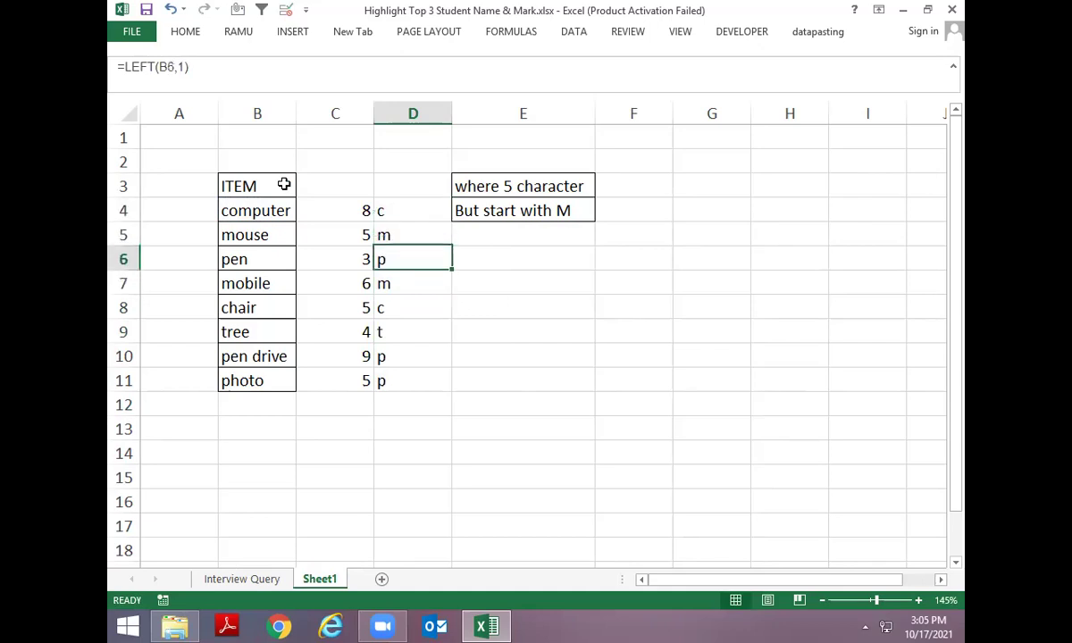
key("Down")
key("Down")
key("Up")
key("Up")
key("Up")
key("Up")
key("Up")
key("Up")
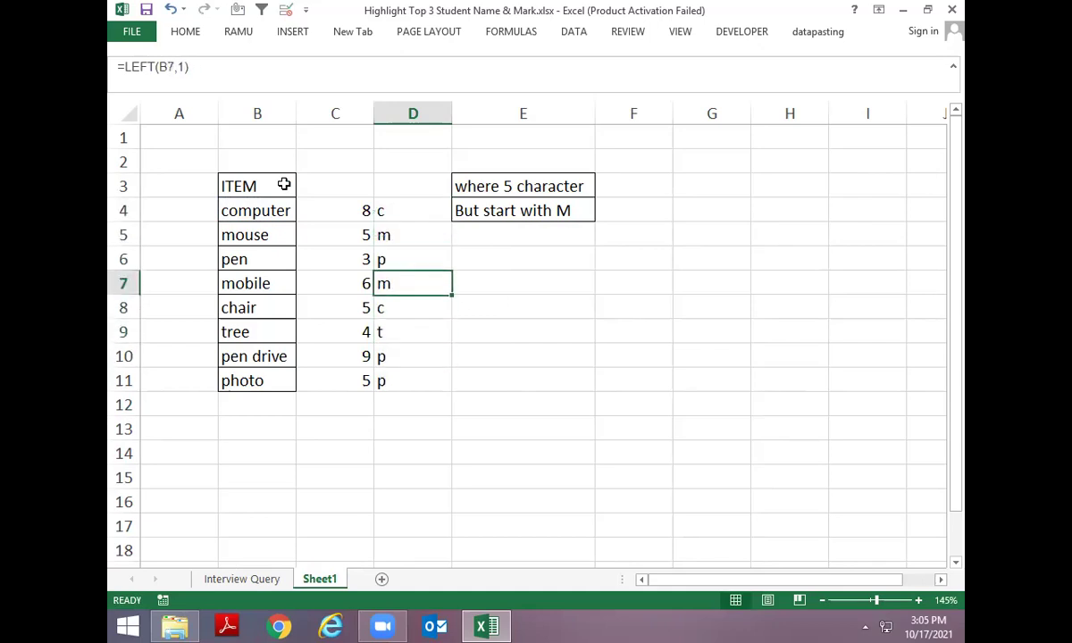
Extend the D4 formula to =LEFT(B4,1)="M" and fill it down to D11
key("F2")
type("=LEFT(B4,1)=\"M\"")
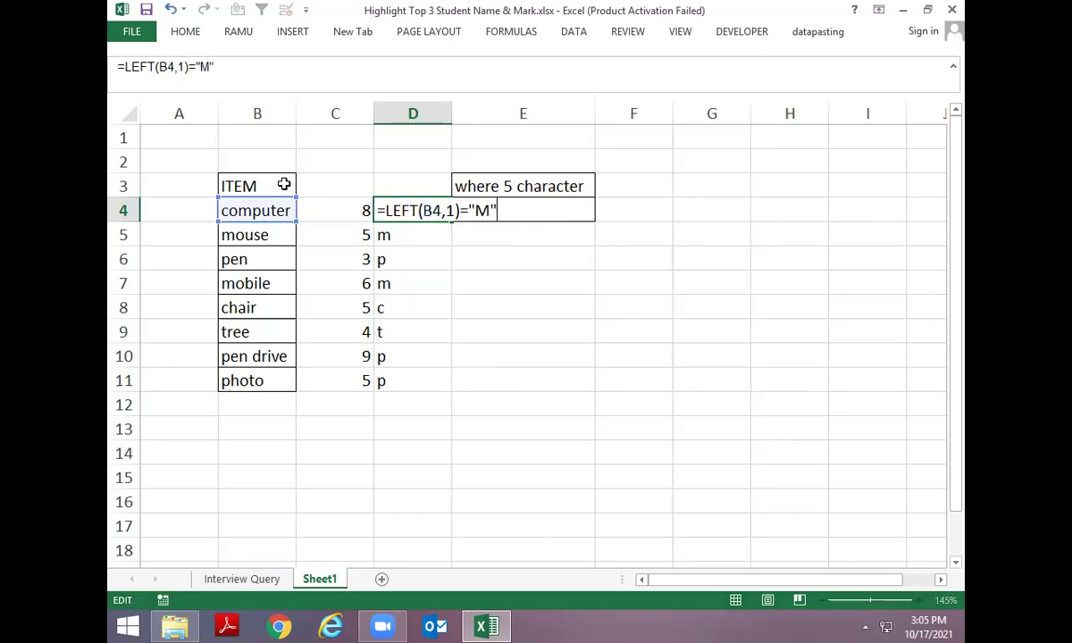
key("ctrl+Return")
key("ctrl+shift+Down")
key("ctrl+d")
key("Down")
key("Up")
key("Left")
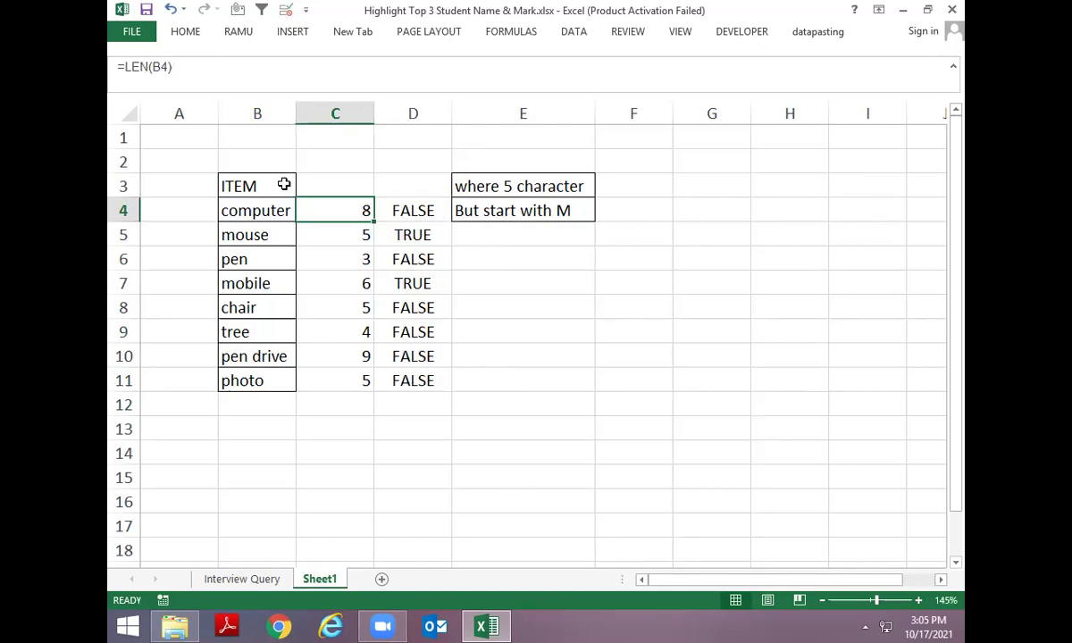
Clear the LEN formulas from C5:C11
key("Left")
key("Right")
key("Down")
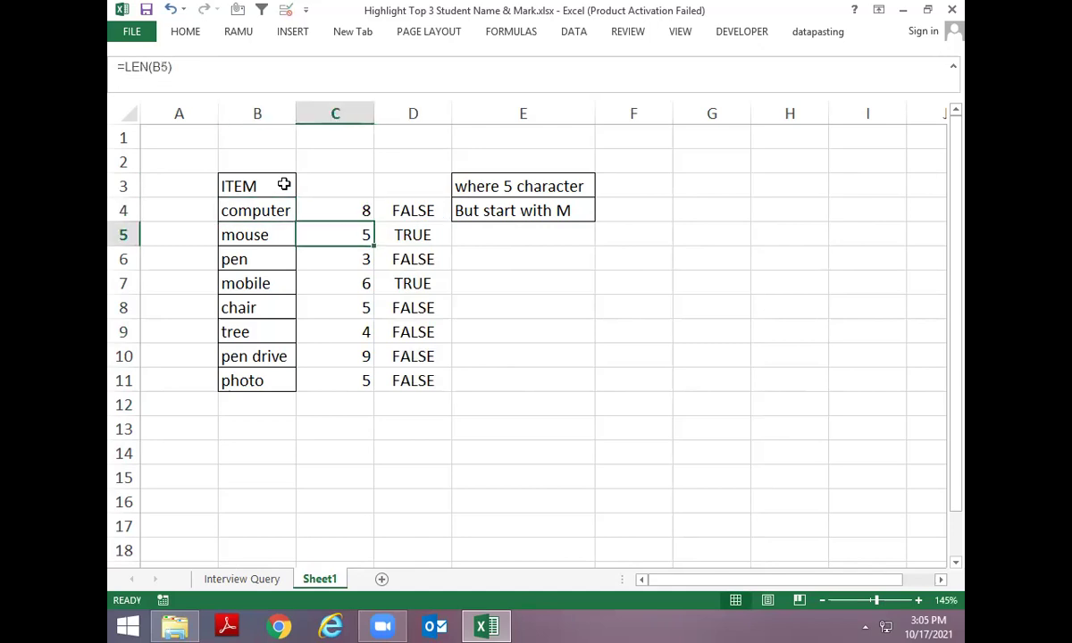
key("ctrl+shift+Down")
key("Delete")
Re-enter =LEN(B4) in C4 and fill the formula down to C11
key("Up")
type("=;LE")
key("BackSpace")
key("BackSpace")
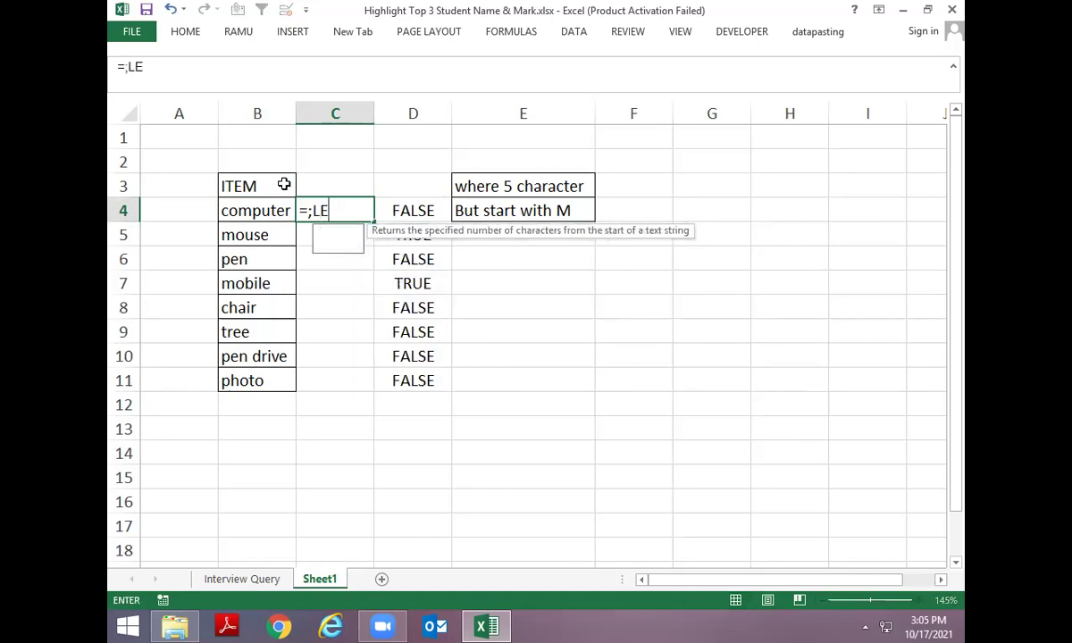
type("LEN(")
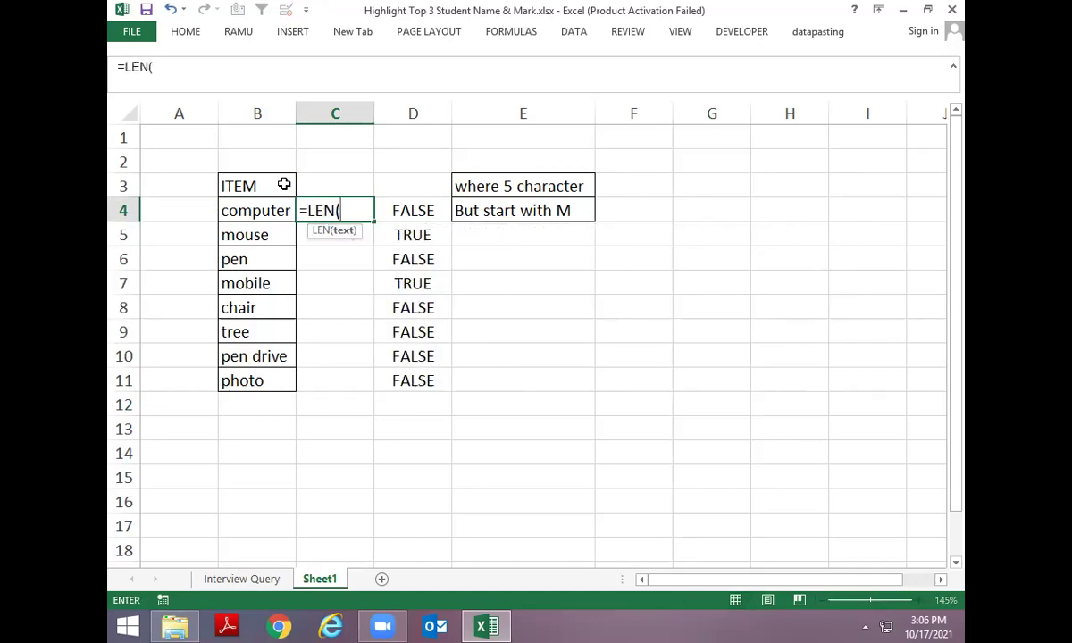
key("Left")
key("Return")
key("Left")
key("ctrl+Down")
key("Right")
key("ctrl+shift+Up")
key("ctrl+d")
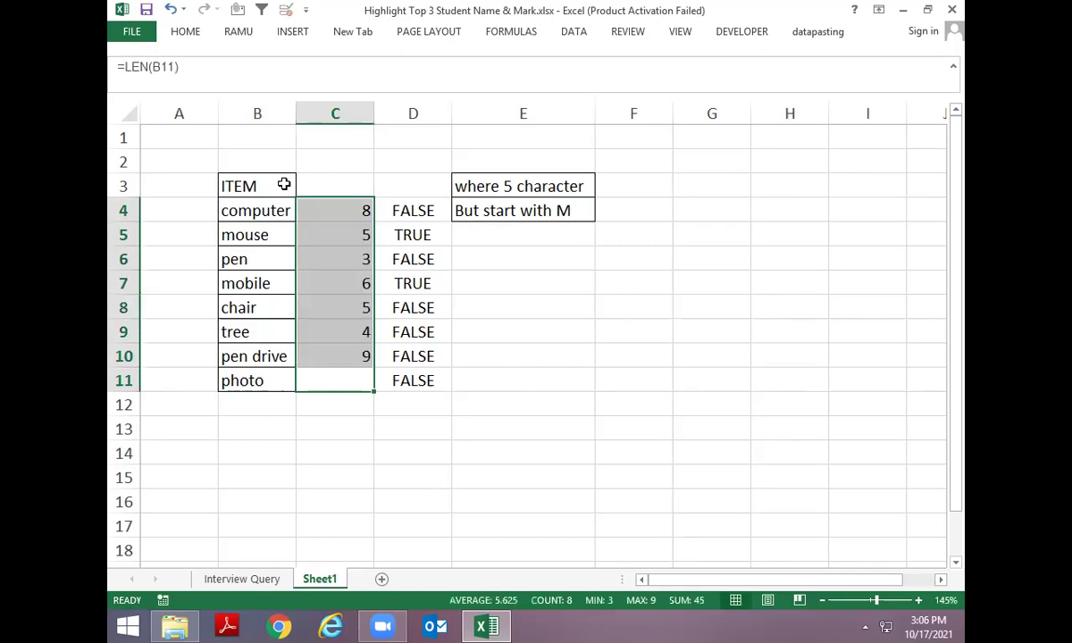
Move the criteria notes "where 5 character" and "But start with M" from E3:E4 to G3:G4
key("Up")
key("Up")
key("Up")
key("Up")
key("Up")
key("Up")
key("Up")
key("shift+Down")
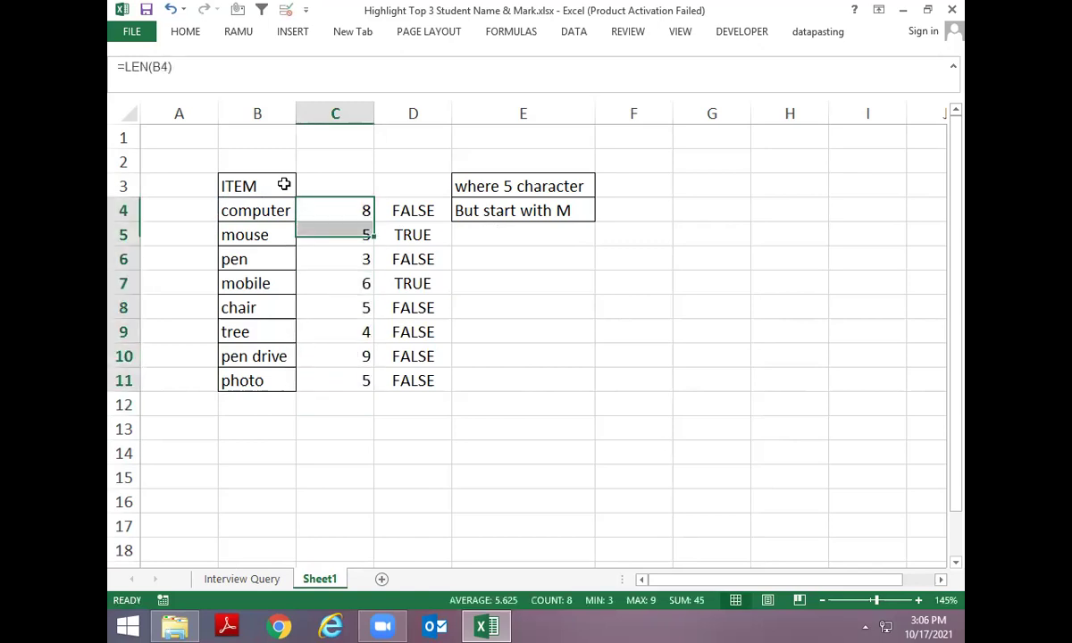
key("Up")
key("Up")
key("Right")
key("Right")
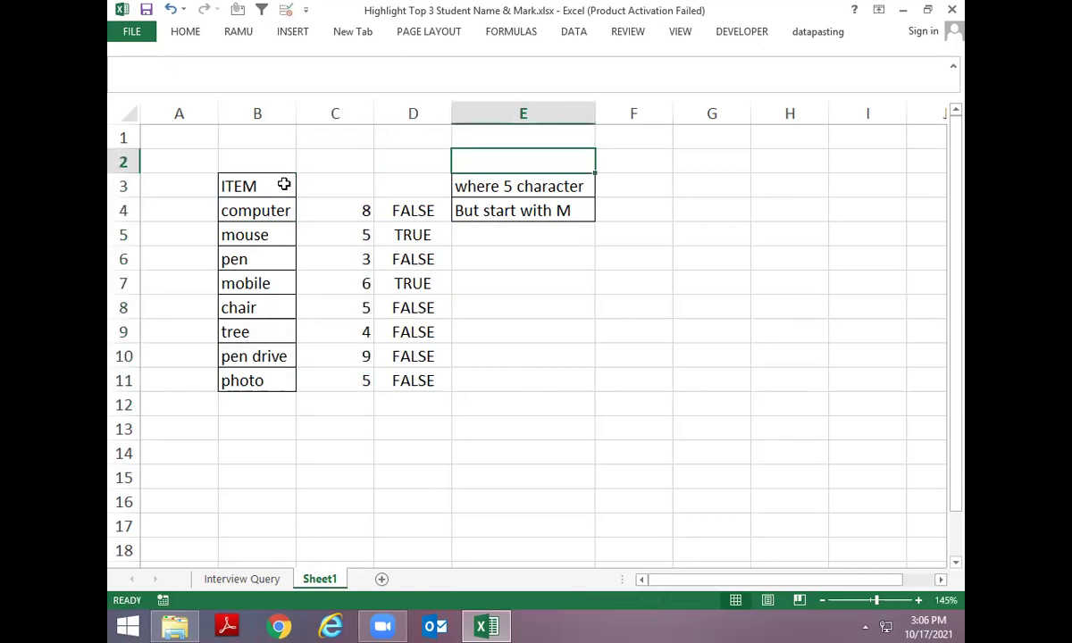
key("Down")
key("shift+Down")
key("ctrl+x")
key("Right")
key("Right")
key("ctrl+v")
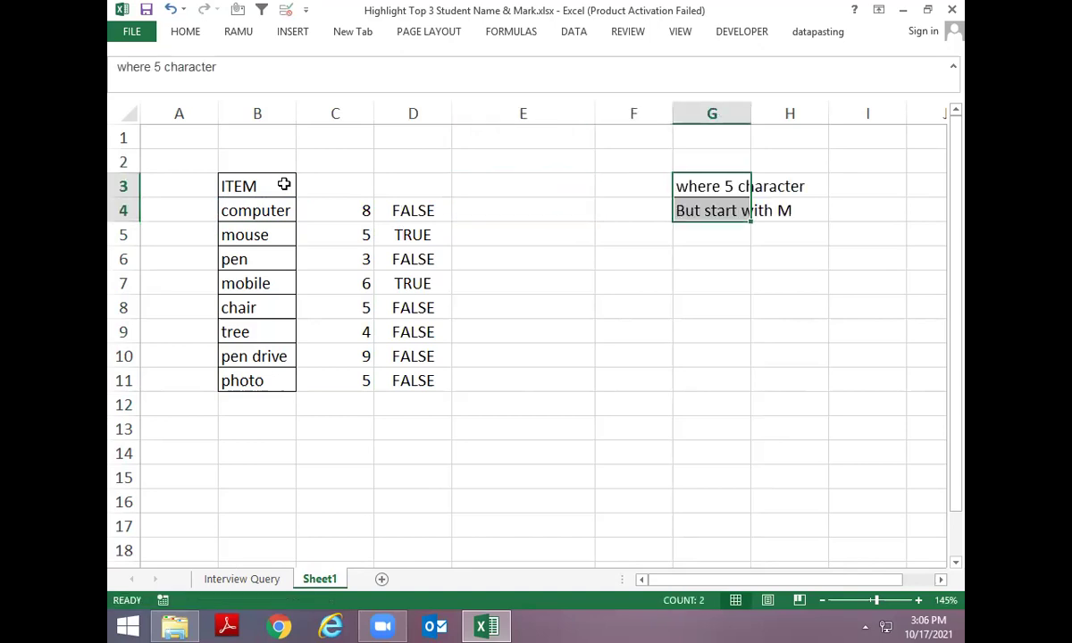
Auto-fit column G to the criteria notes and narrow columns E and F
key("shift+Up")
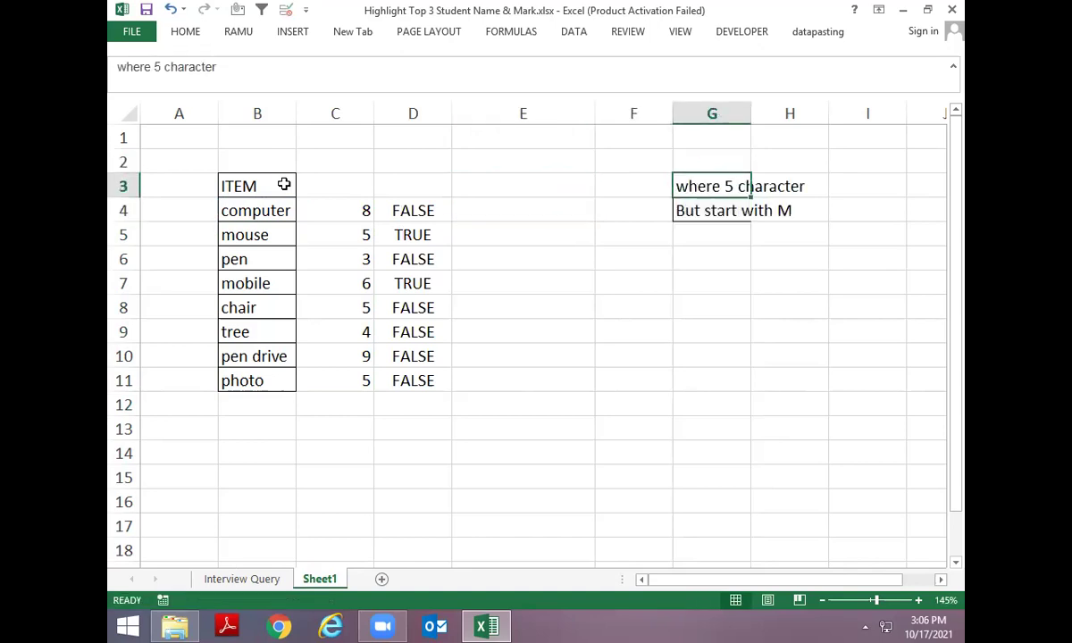
key("shift+Down")
key("alt+h")
key("o")
key("i")
key("Left")
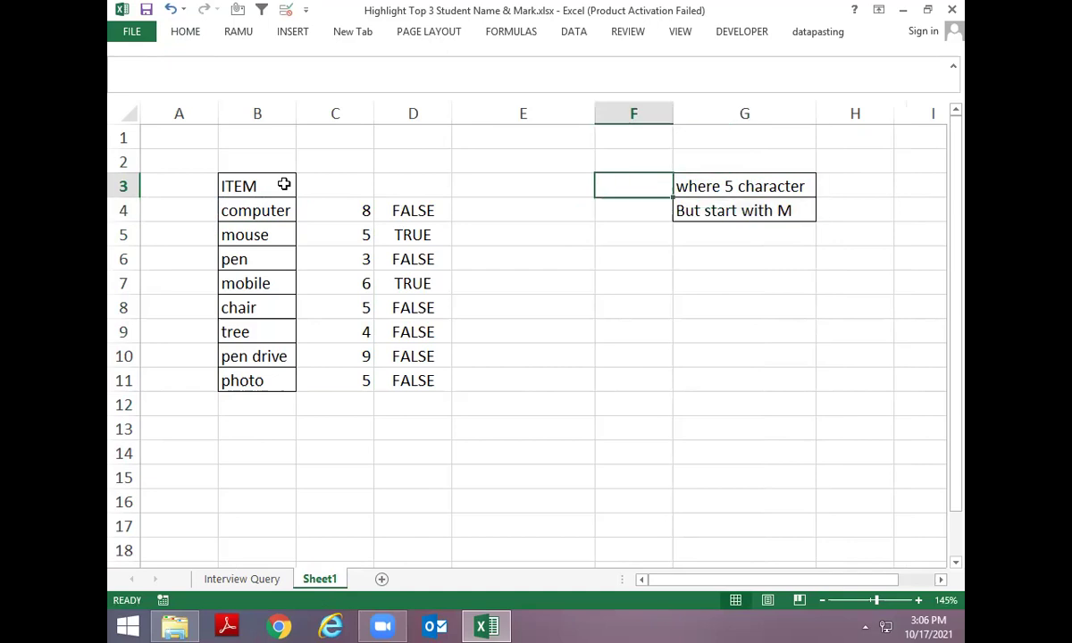
left_click_drag(594, 108, 527, 122)
left_click_drag(606, 110, 572, 112)
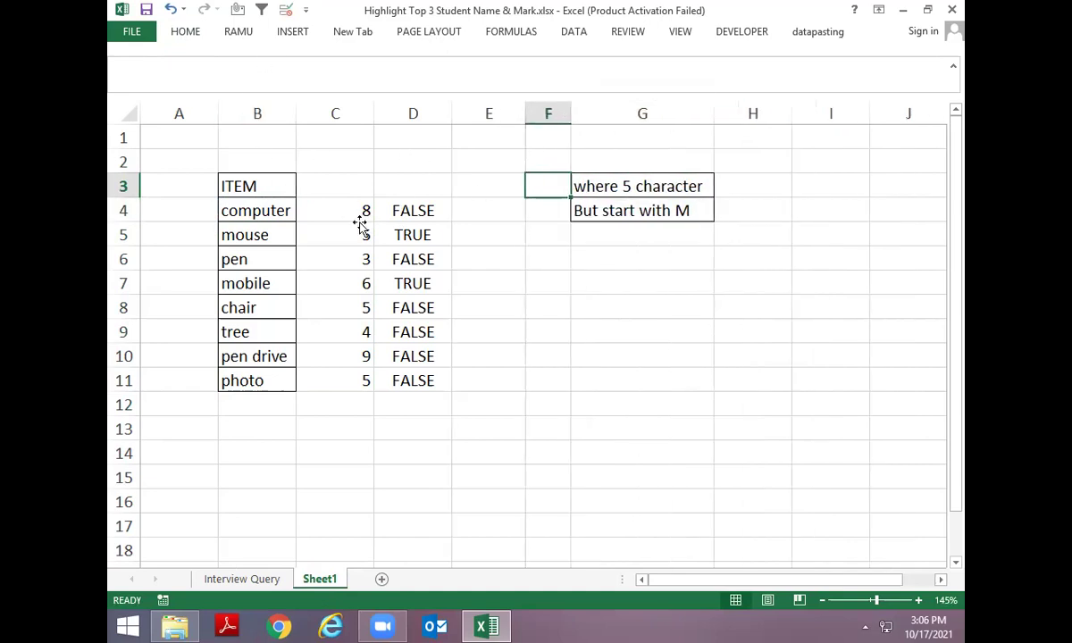
Change the C4 formula to =LEN(B4)=5 and fill it down to C11
left_click(360, 215)
key("F2")
type("=5")
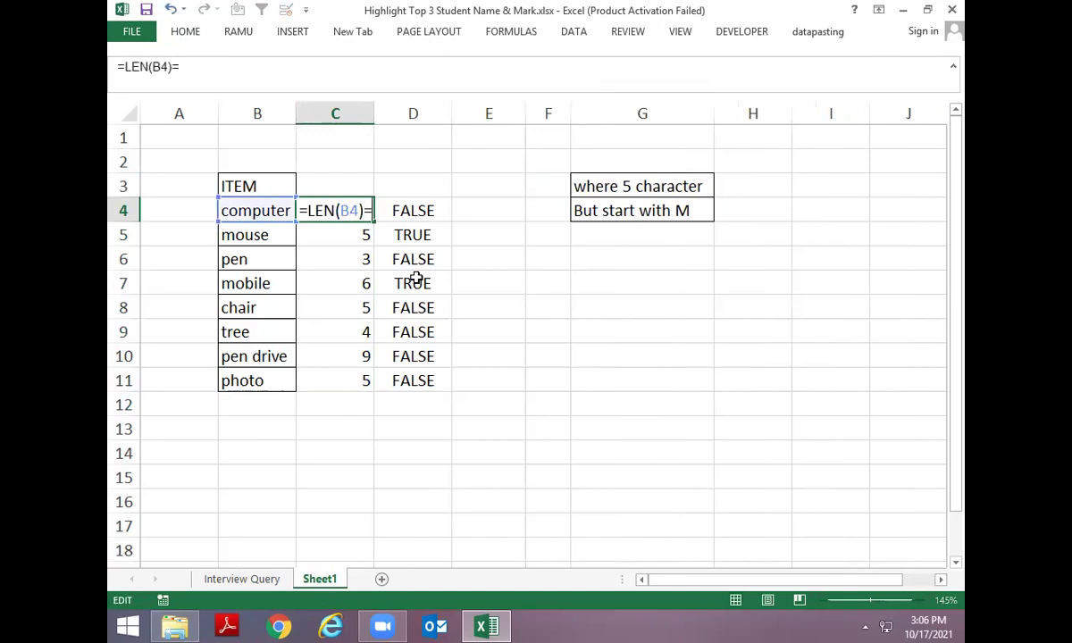
key("ctrl+Return")
key("shift+Down")
key("shift+Down")
key("shift+Down")
key("shift+Down")
key("shift+Down")
key("shift+Down")
key("shift+Down")
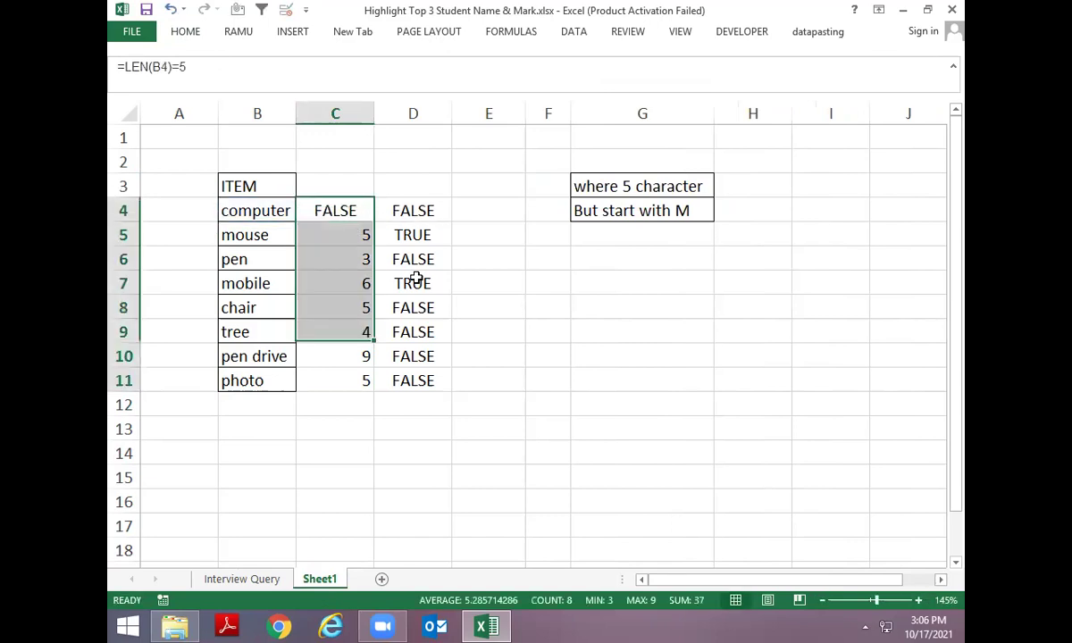
key("ctrl+d")
key("Up")
key("Down")
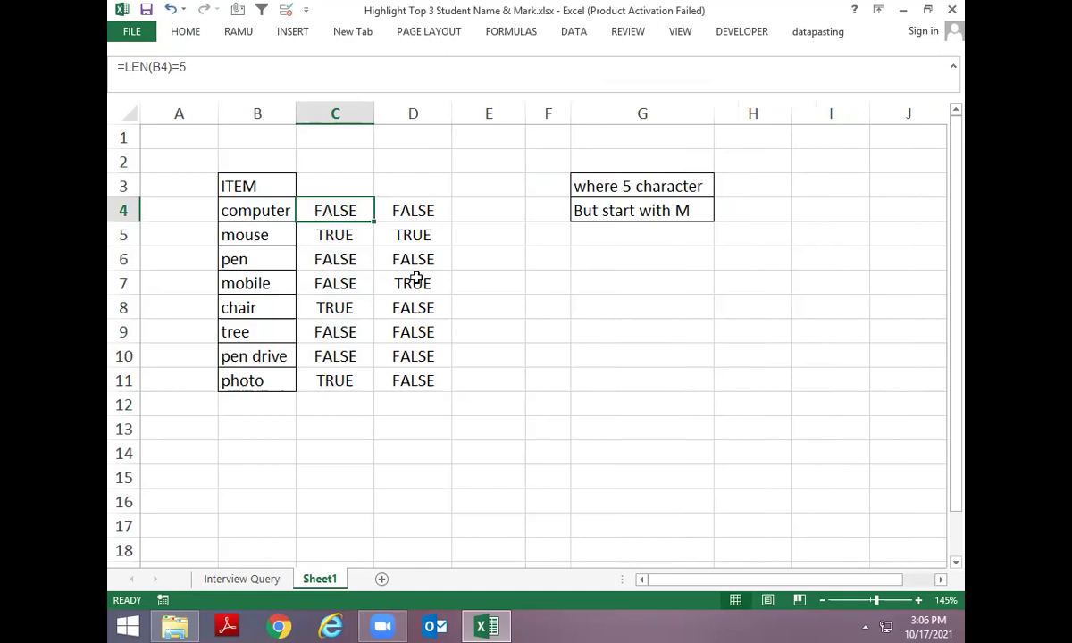
Enter =AND(C4,D4) in E4 to combine the length and first-letter tests
key("shift+Right")
key("Right")
key("Right")
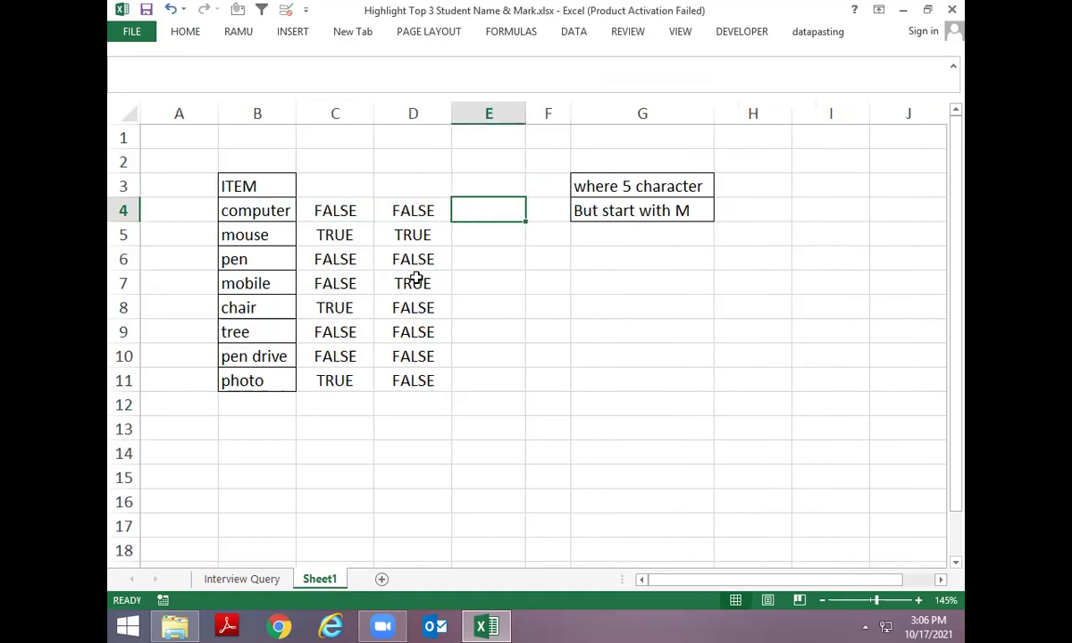
type("=AND(")
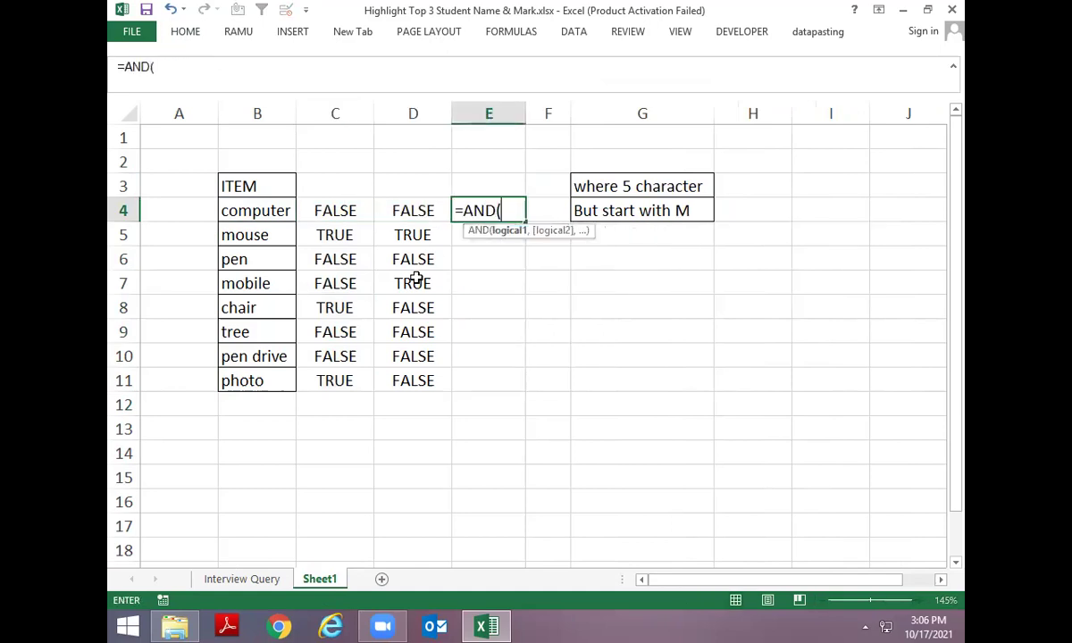
key("Left")
key("Left")
type(",")
key("Left")
key("Return")
key("Up")
key("F2")
key("Escape")
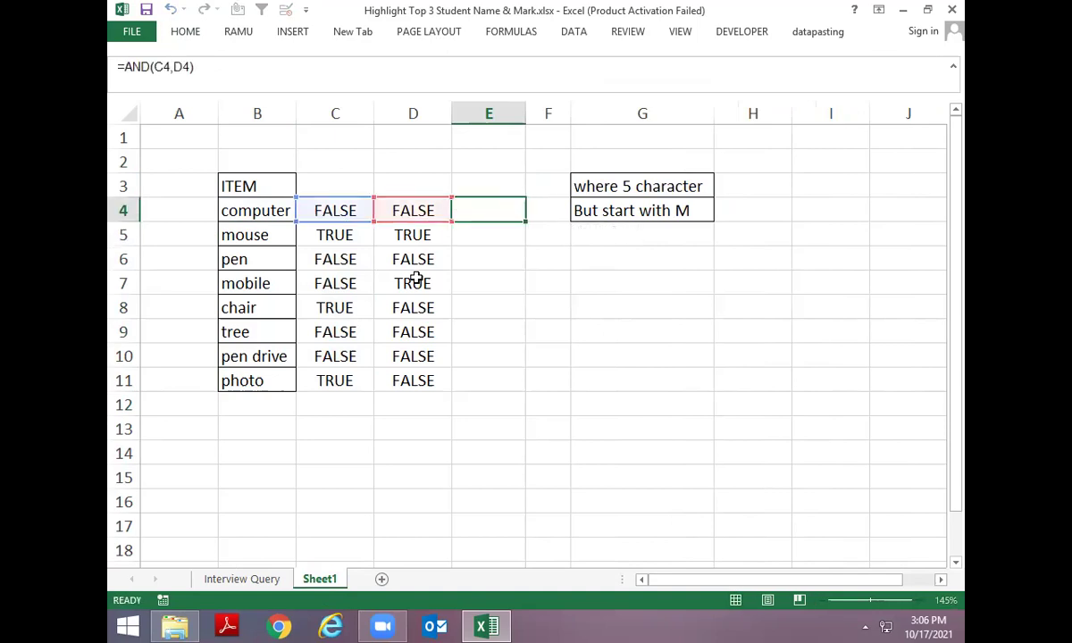
Replace the C4 reference inside E4's AND formula with the expression LEN(B4)=5 copied from C4
key("Left")
key("Left")
key("F2")
key("shift+Home")
key("shift+Right")
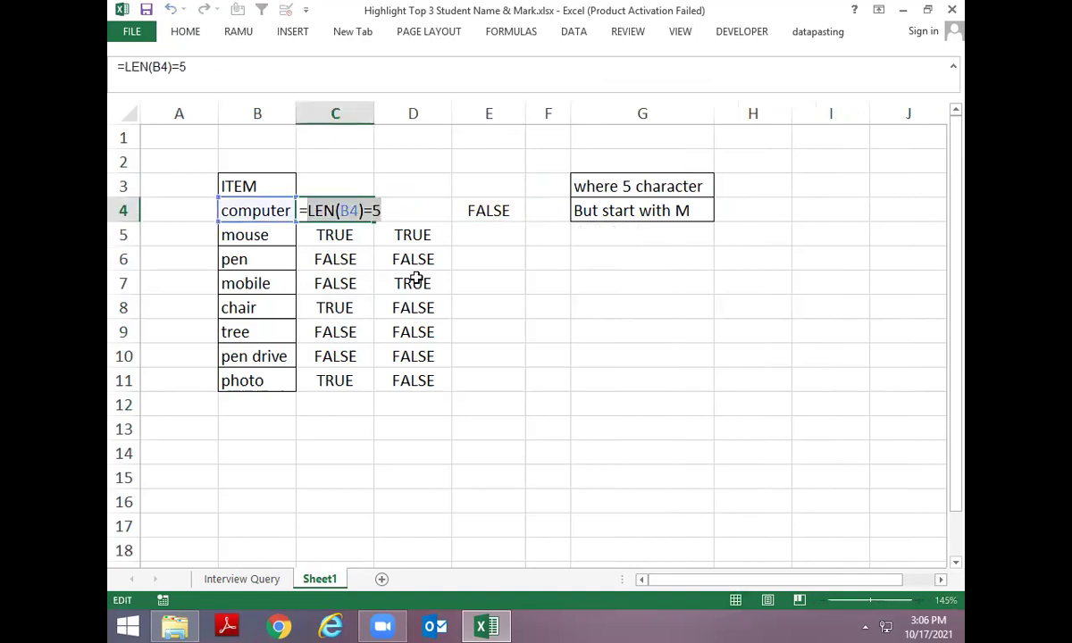
key("Escape")
key("Right")
key("Right")
key("F2")
key("Left")
key("Left")
key("Left")
key("Left")
key("Left")
key("Left")
key("shift+Right")
key("shift+Right")
key("ctrl+v")
key("Return")
key("Up")
Replace the D4 reference inside E4's AND formula with the expression LEFT(B4,1)="M" copied from D4
key("Left")
key("F2")
key("shift+Home")
key("ctrl+c")
key("Escape")
key("Right")
key("F2")
key("Left")
key("Left")
key("Left")
key("Delete")
key("Delete")
key("ctrl+v")
key("Return")
key("Up")
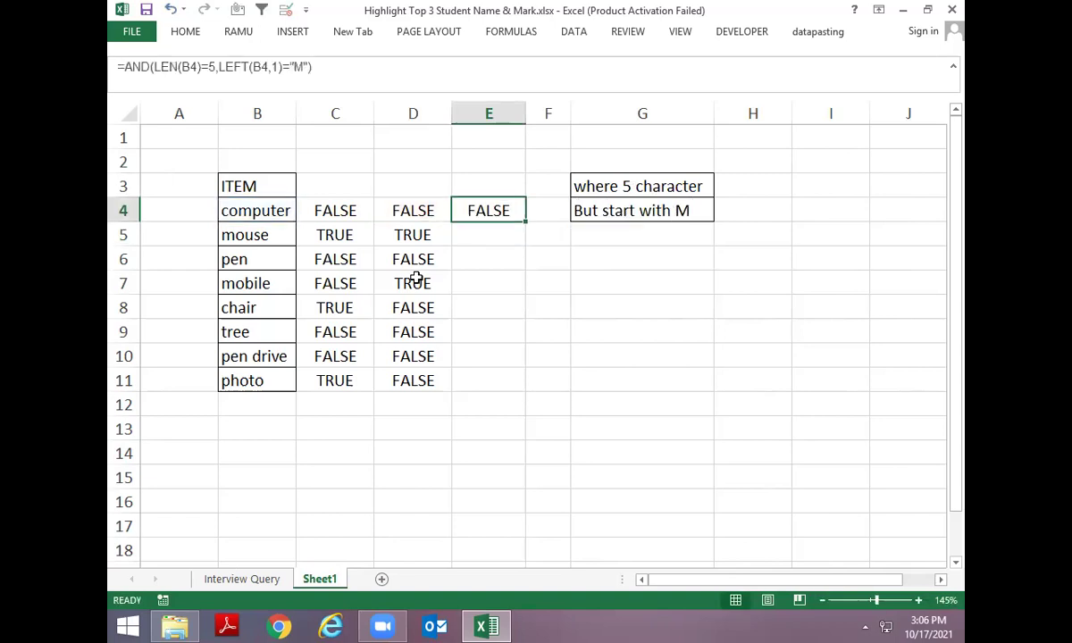
Fill the combined AND formula from E4 down to E11
key("Left")
key("ctrl+Down")
key("Right")
key("ctrl+shift+Up")
key("ctrl+d")
key("ctrl+Up")
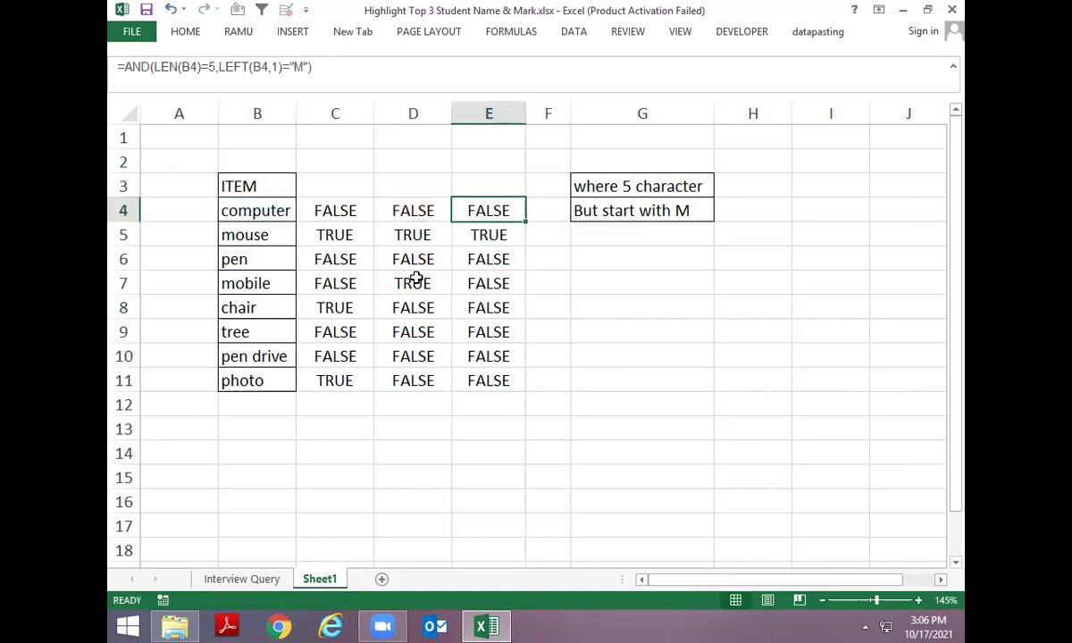
Examine the test results in row 5 for the item mouse
key("Down")
key("Left")
key("Left")
key("Left")
key("shift+Right")
key("shift+Right")
key("shift+Right")
key("shift+Right")
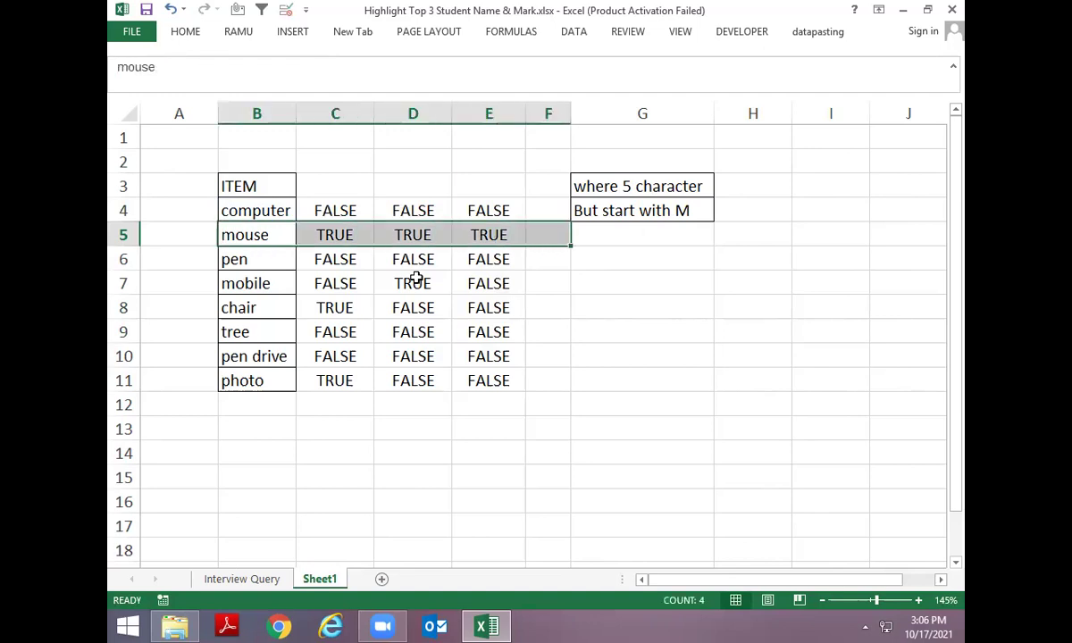
Copy the full text of the AND formula from E4
key("Up")
key("Right")
key("Right")
key("Right")
key("F2")
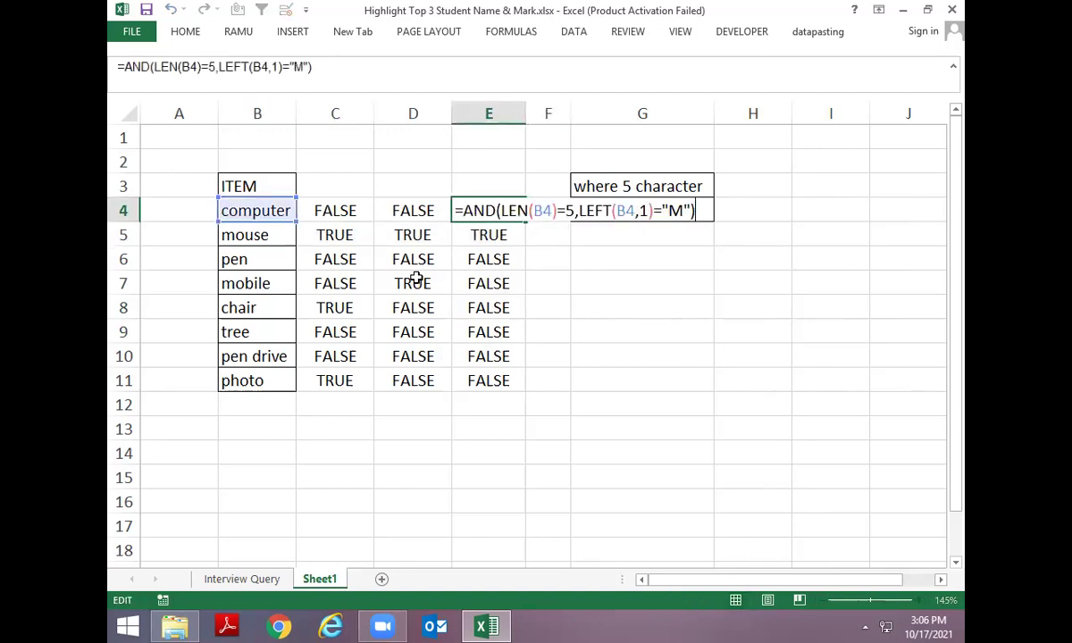
key("shift+Home")
key("Escape")
Create a formula-based conditional formatting rule for B4:B11 using =AND(LEN(B4)=5,LEFT(B4,1)="M")
key("Left")
key("Left")
key("Left")
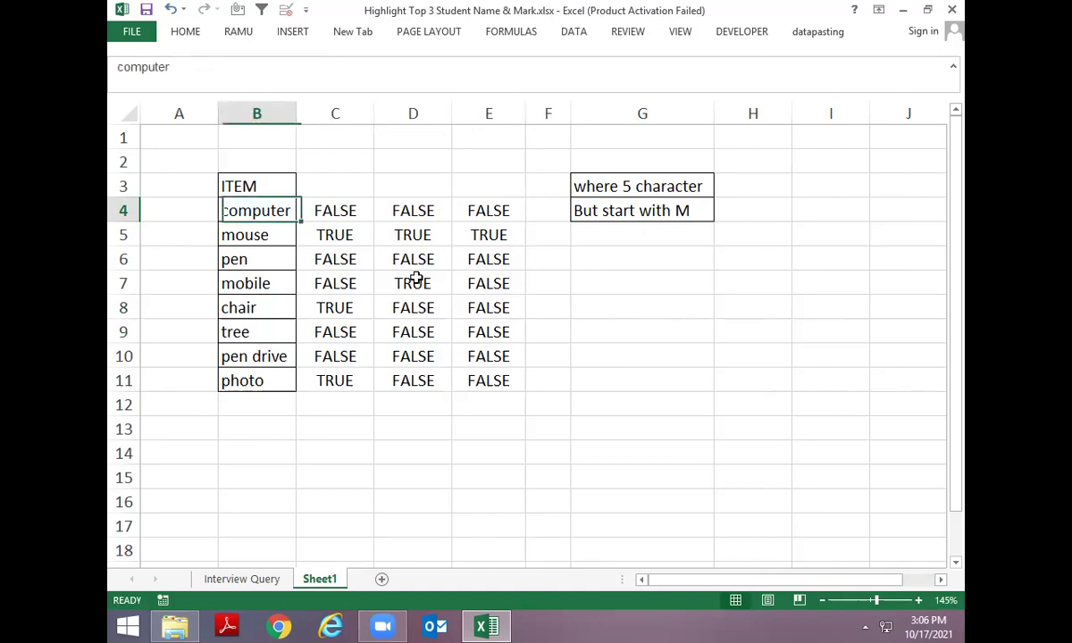
key("ctrl+shift+Down")
left_click(186, 32)
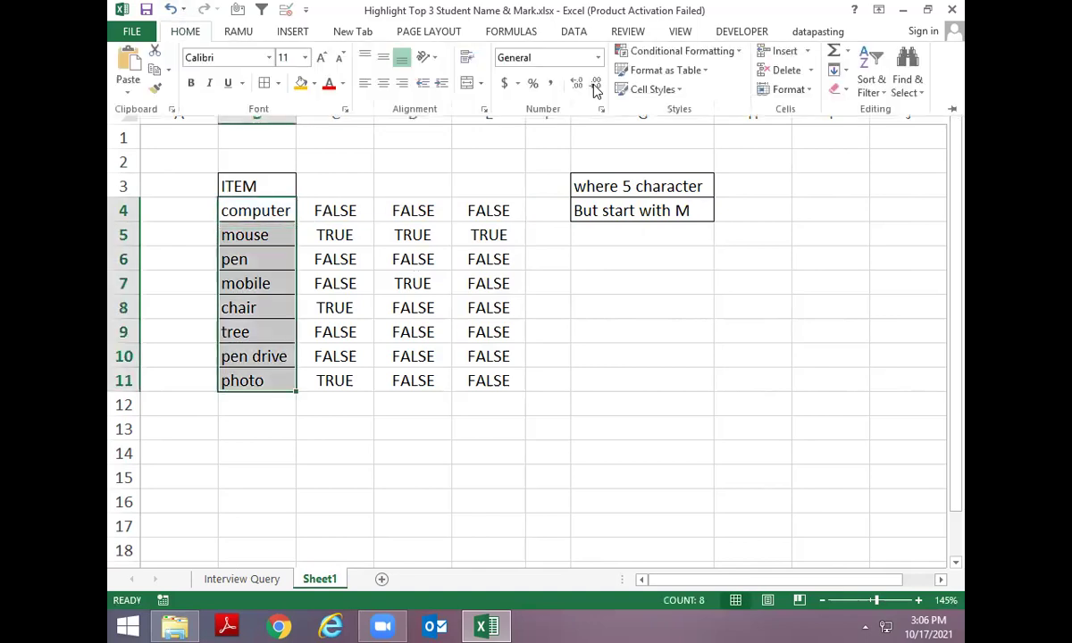
left_click(679, 55)
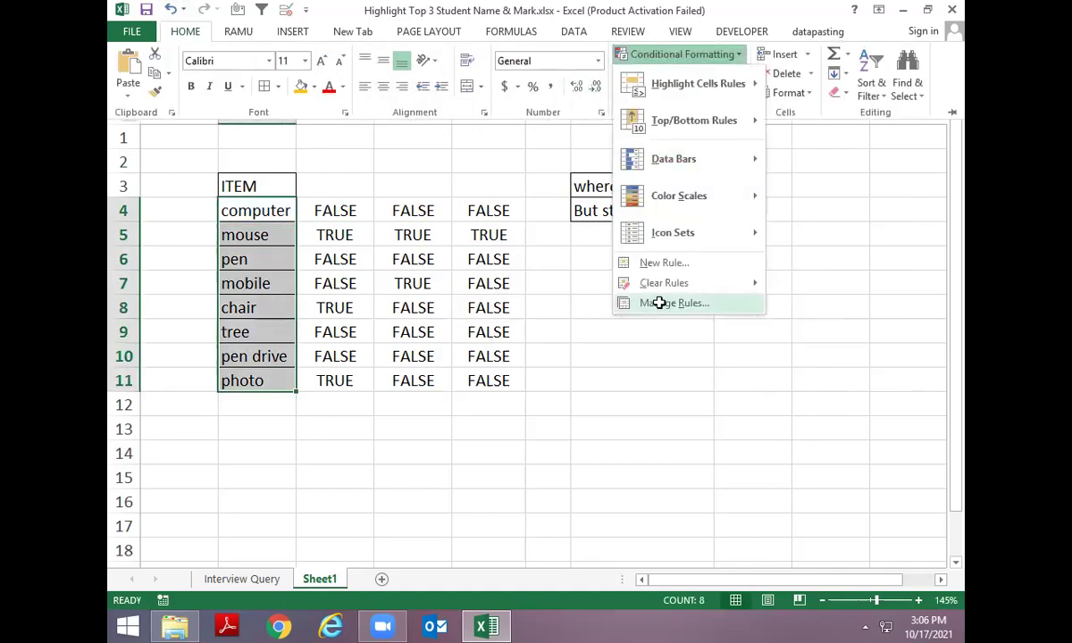
left_click(661, 303)
left_click(488, 263)
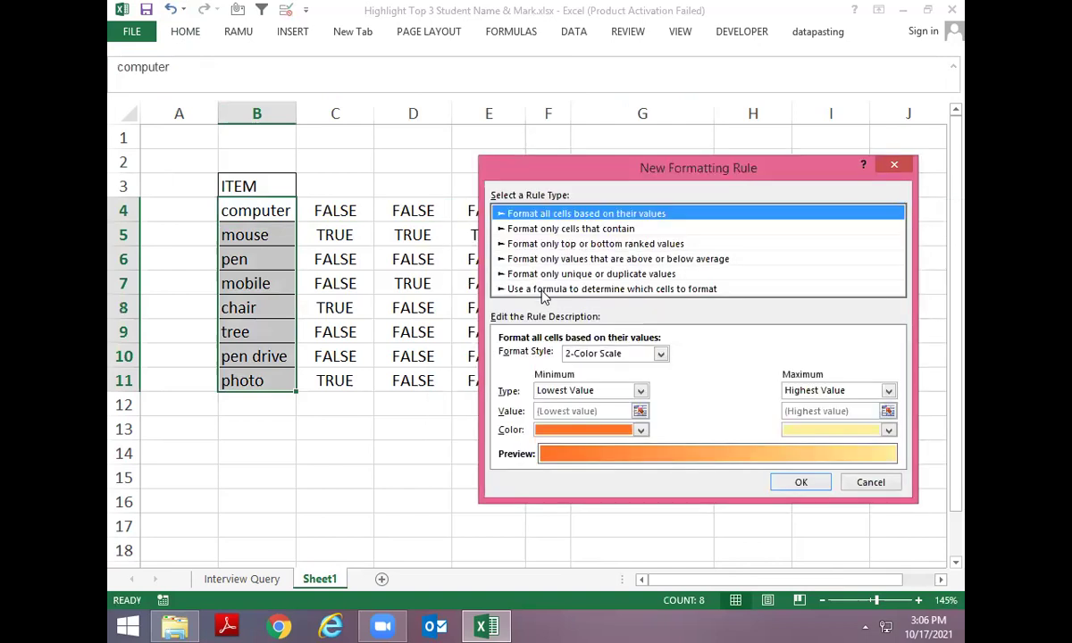
left_click(509, 286)
left_click(527, 358)
key("ctrl+v")
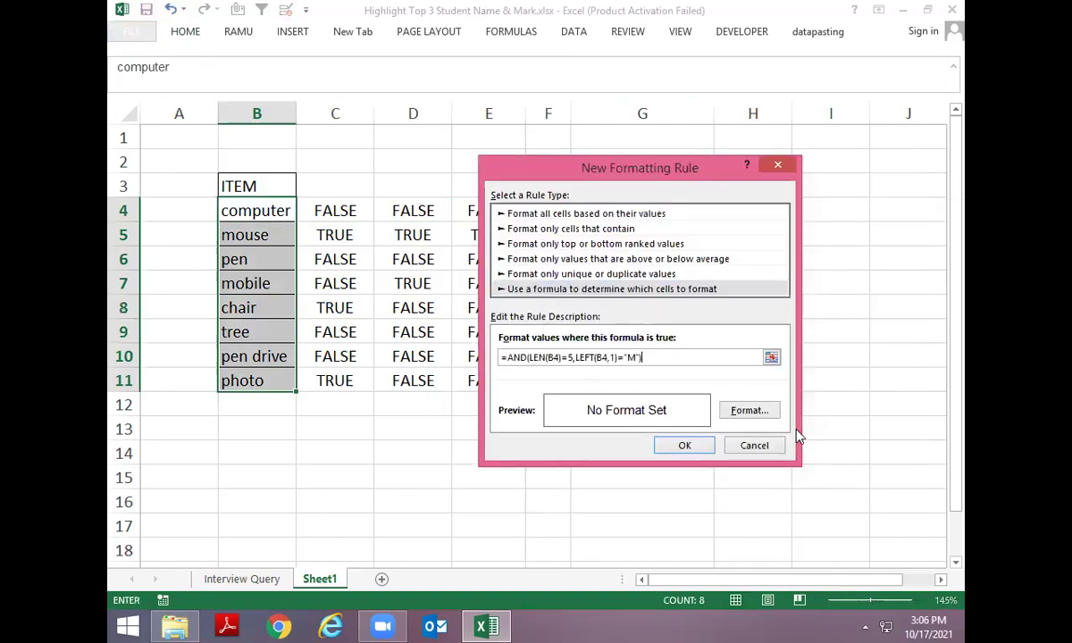
Give the new rule a light blue fill and apply it to the item list
left_click(749, 410)
left_click(600, 292)
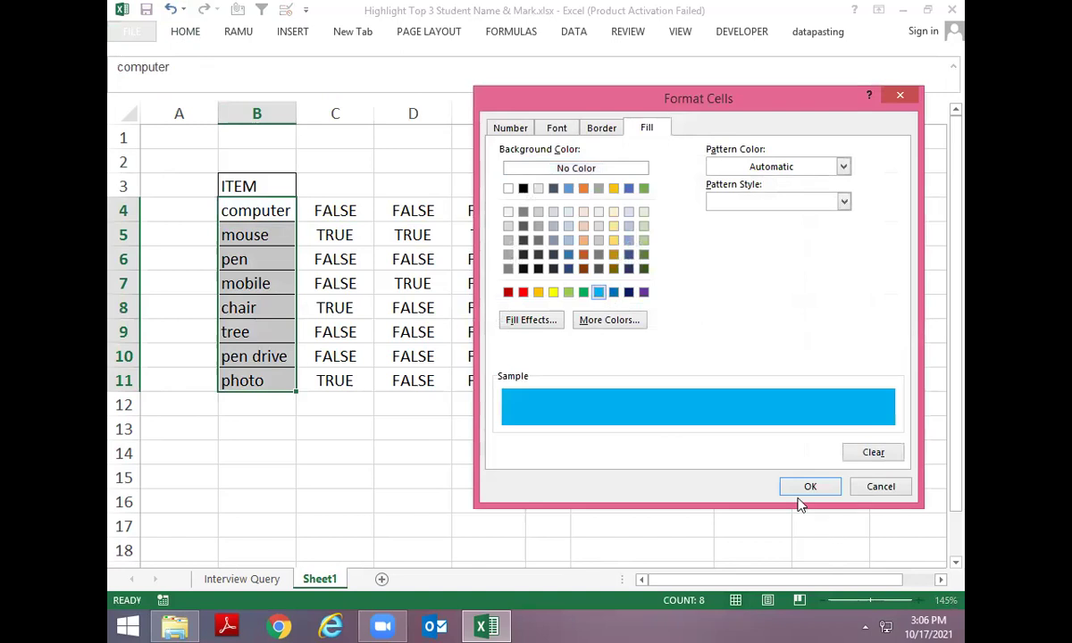
left_click(808, 486)
left_click(686, 446)
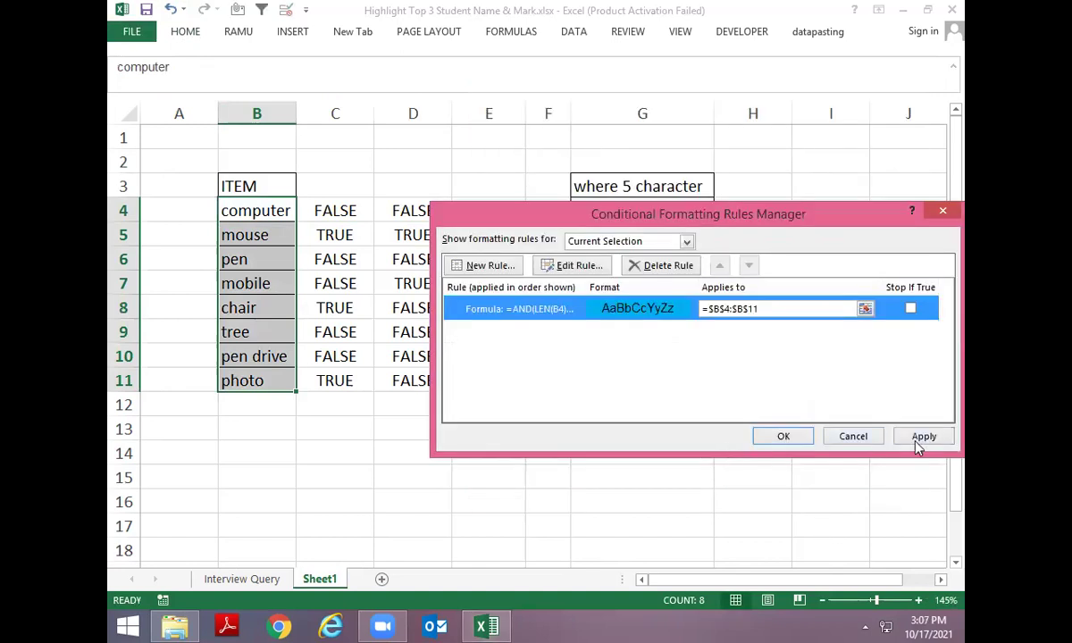
left_click(921, 436)
left_click(786, 436)
left_click(273, 212)
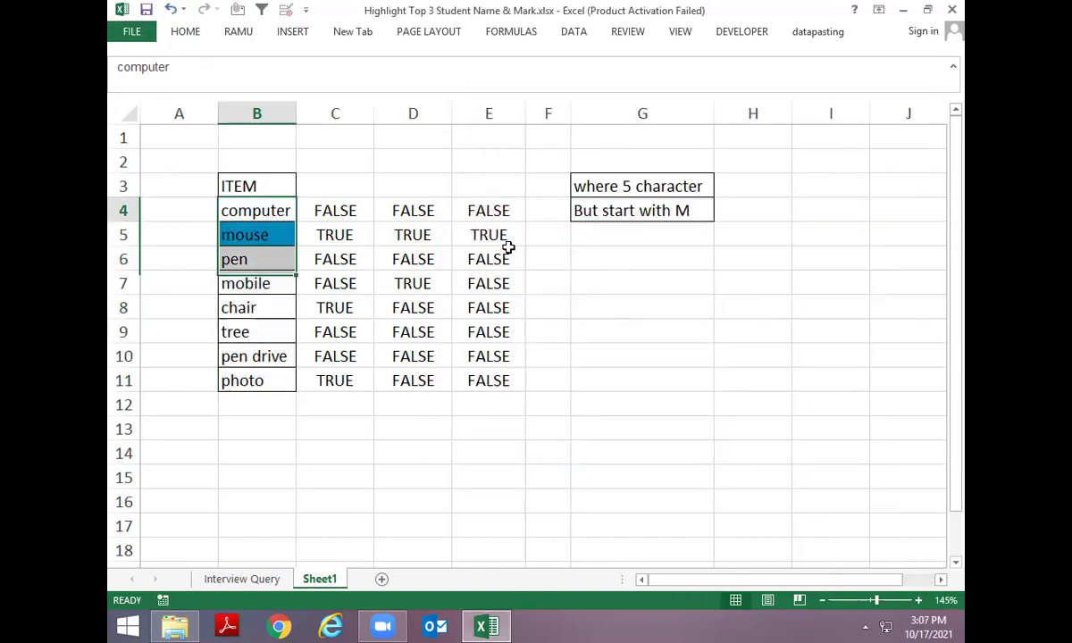
Clear the helper formulas in C4:E11 and undo the deletion
key("Right")
key("ctrl+shift+Down")
key("shift+Right")
key("shift+Right")
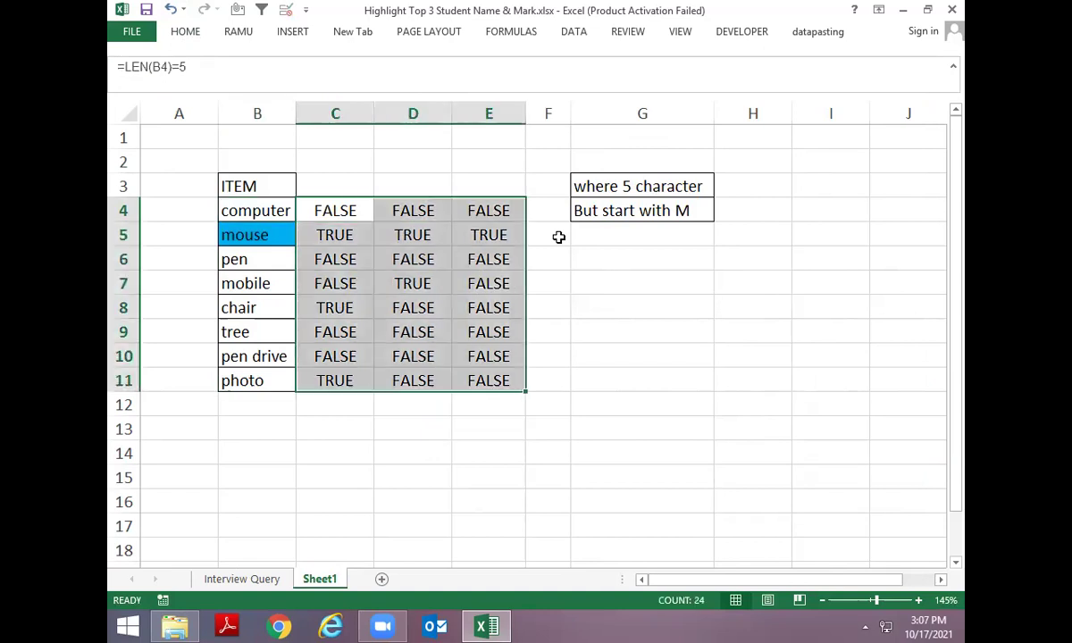
key("Delete")
key("ctrl+z")
key("Left")
key("Left")
key("Right")
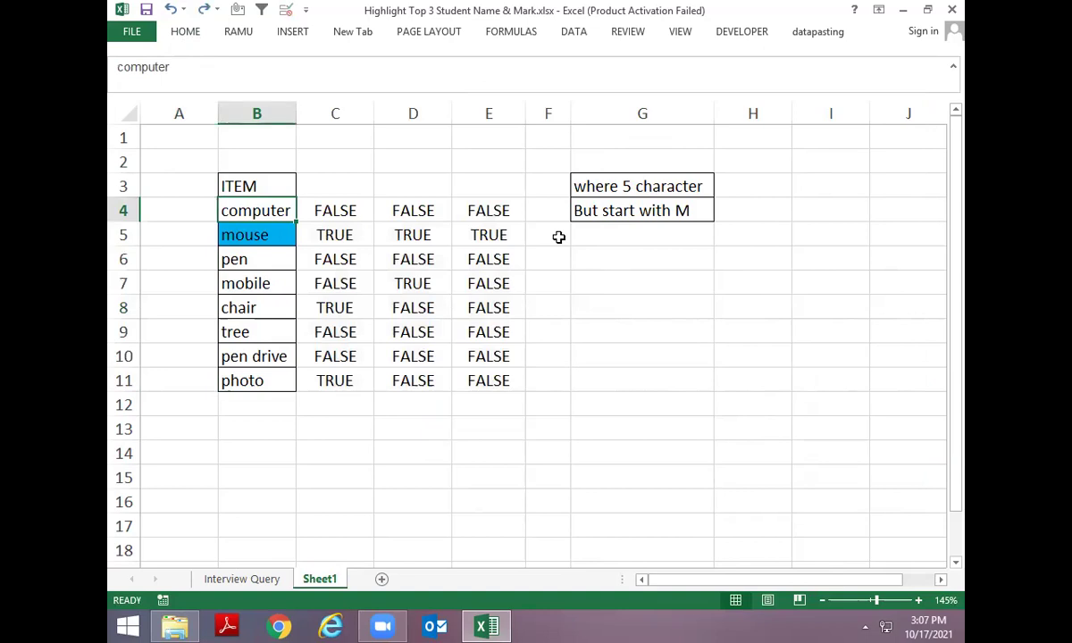
Examine the items in column B from computer down to photo against the highlighting rule
key("Down")
key("Down")
key("Up")
key("Down")
key("Down")
key("Down")
key("Down")
key("Up")
key("Down")
key("Down")
key("Down")
key("F2")
key("Escape")
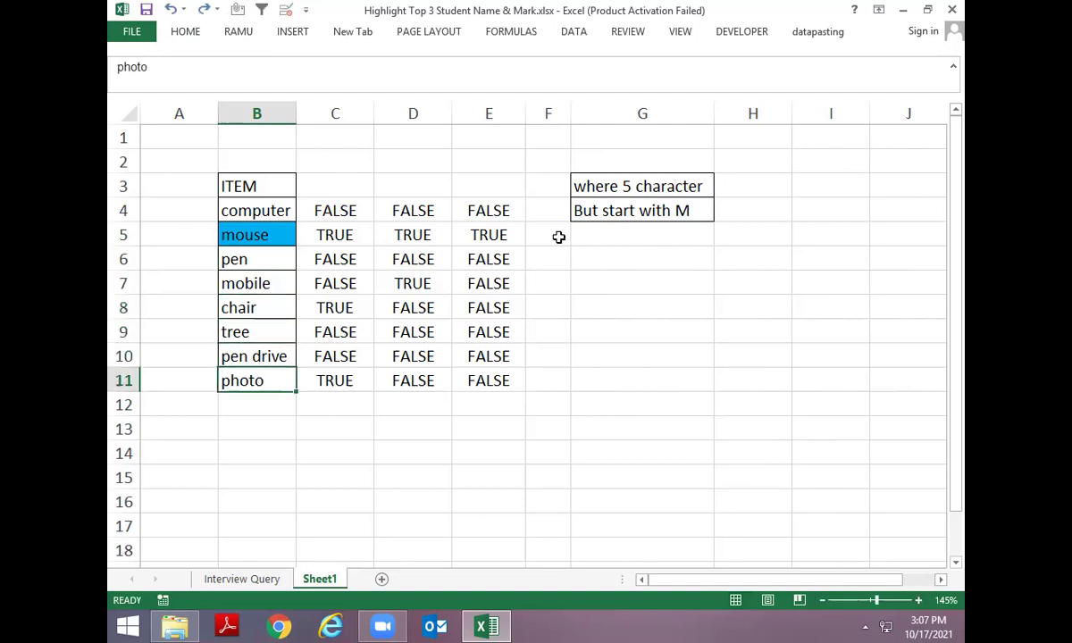
Change the item in B11 to "Mhoto" to test the highlighting rule
key("F2")
key("Home")
key("Delete")
type("M")
key("Return")
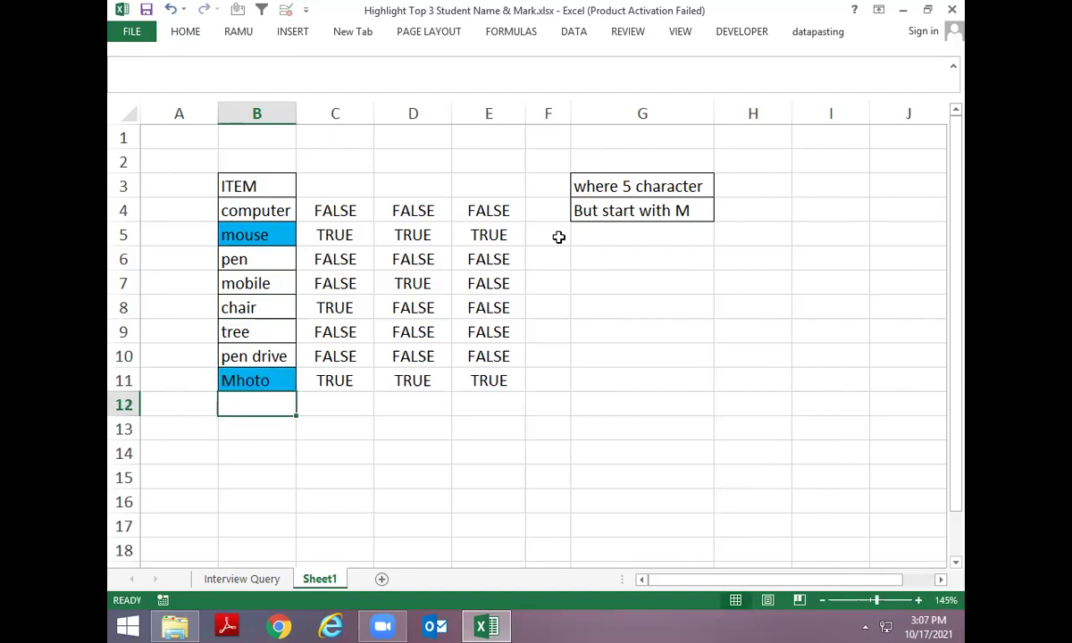
Append an S to the item in B11 so it reads "MhotoS"
key("Up")
key("F2")
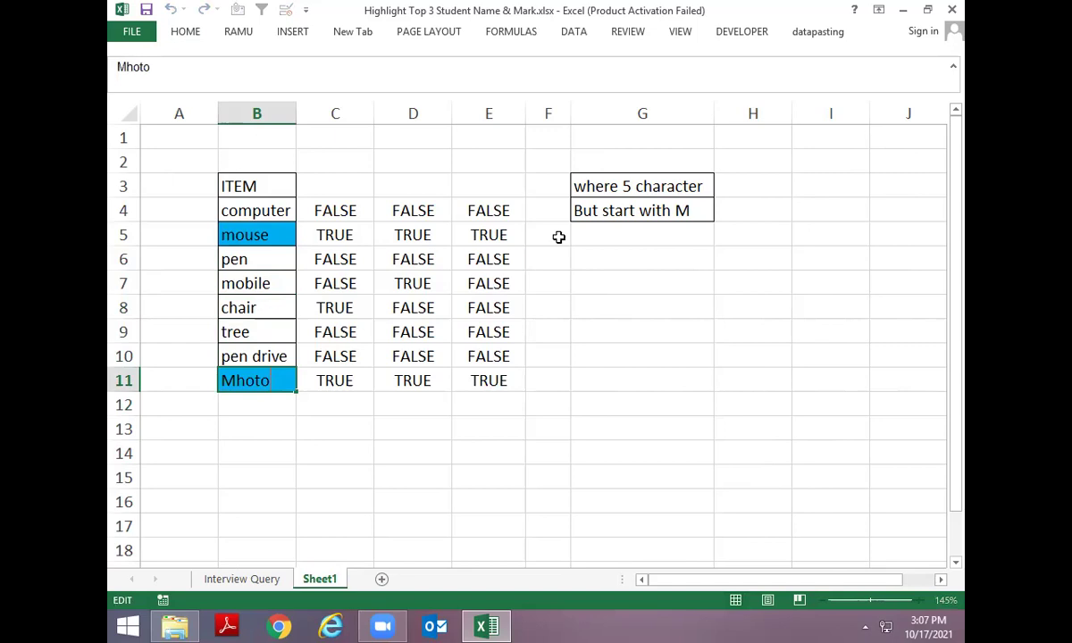
type("S")
key("Return")
key("Up")
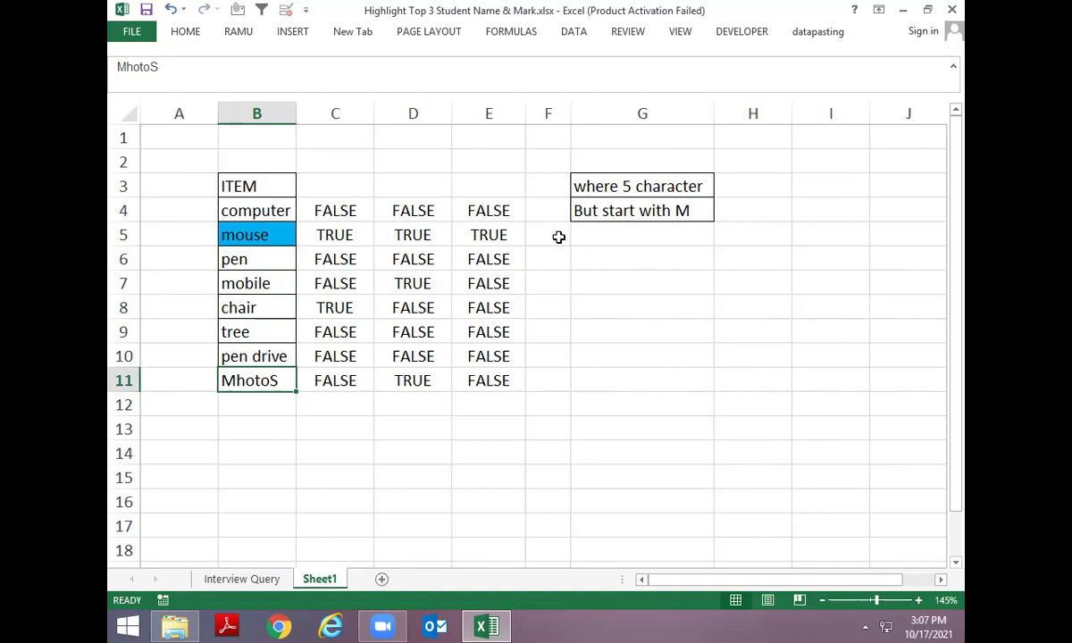
Switch to the Interview Query sheet and examine the highlighted student marks table from Student 1 through Student 16, across to the Total column
key("ctrl+Page_Up")
key("Up")
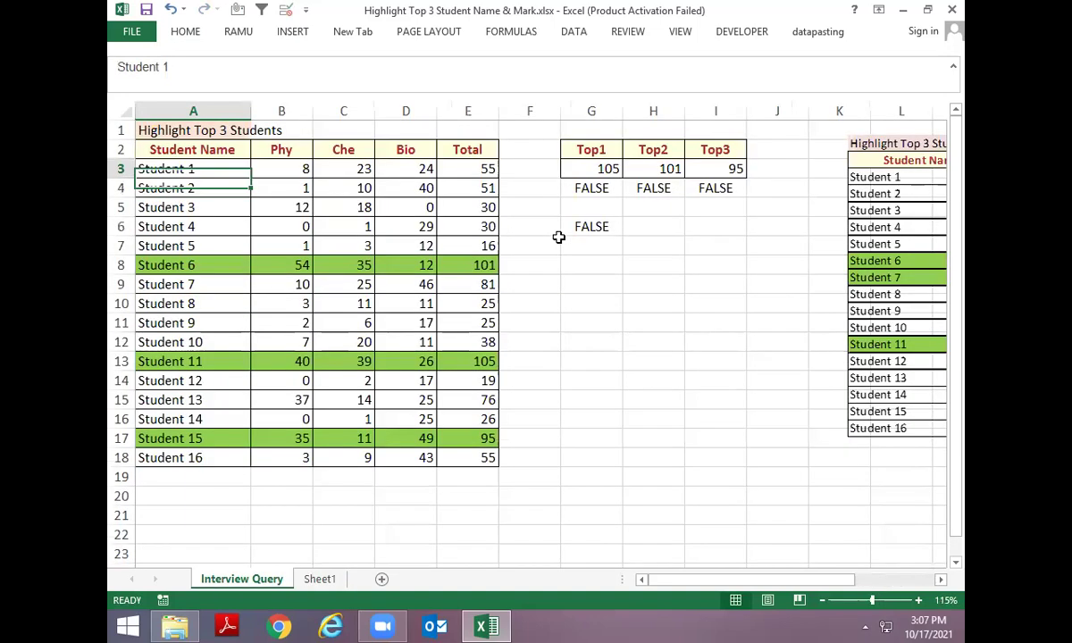
key("Up")
key("Down")
key("ctrl+shift+Right")
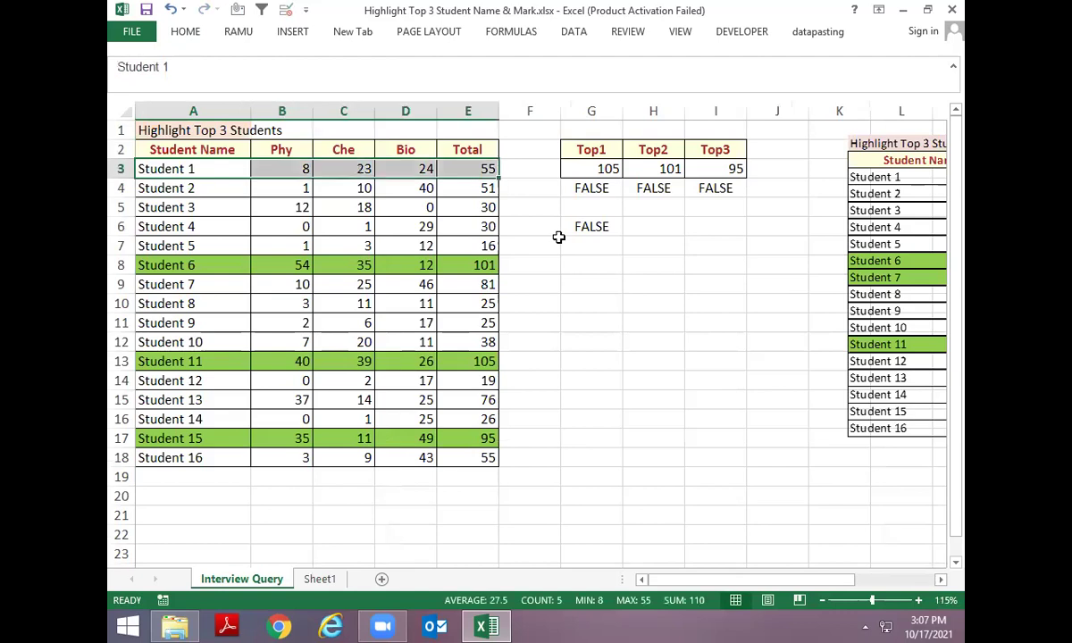
key("ctrl+shift+Down")
key("Down")
key("Up")
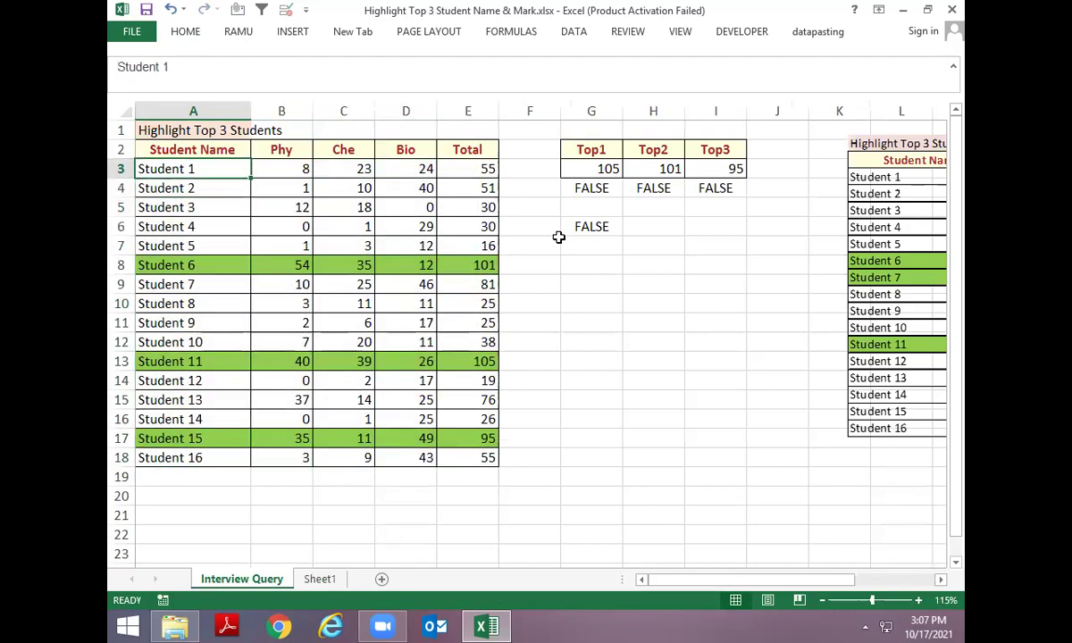
key("ctrl+shift+Right")
key("ctrl+shift+Down")
key("Left")
key("ctrl+shift+Right")
key("ctrl+shift+Down")
key("Right")
key("Left")
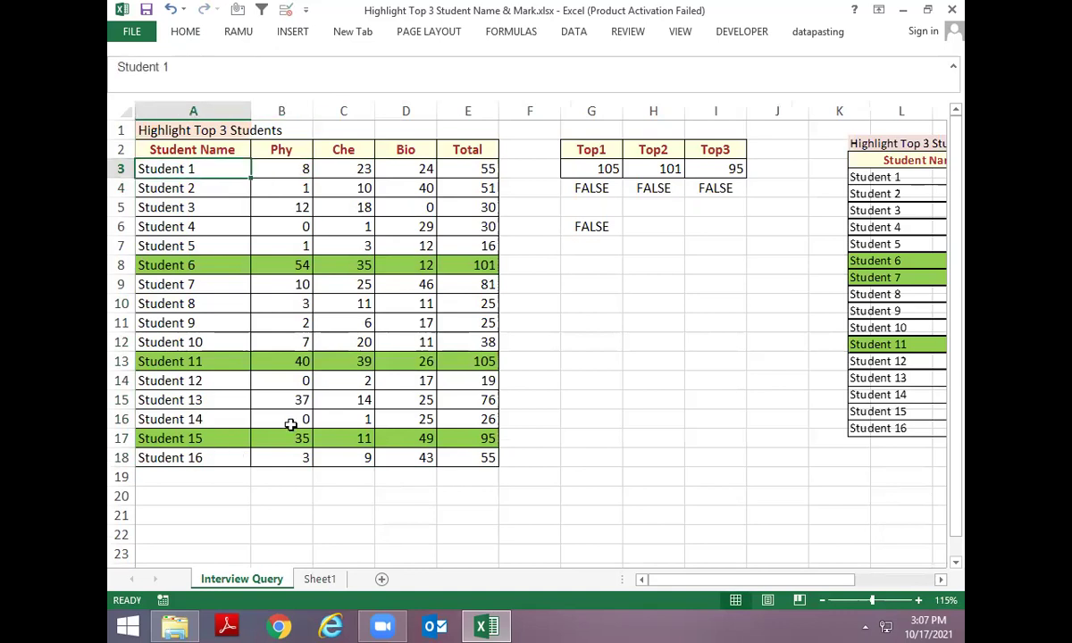